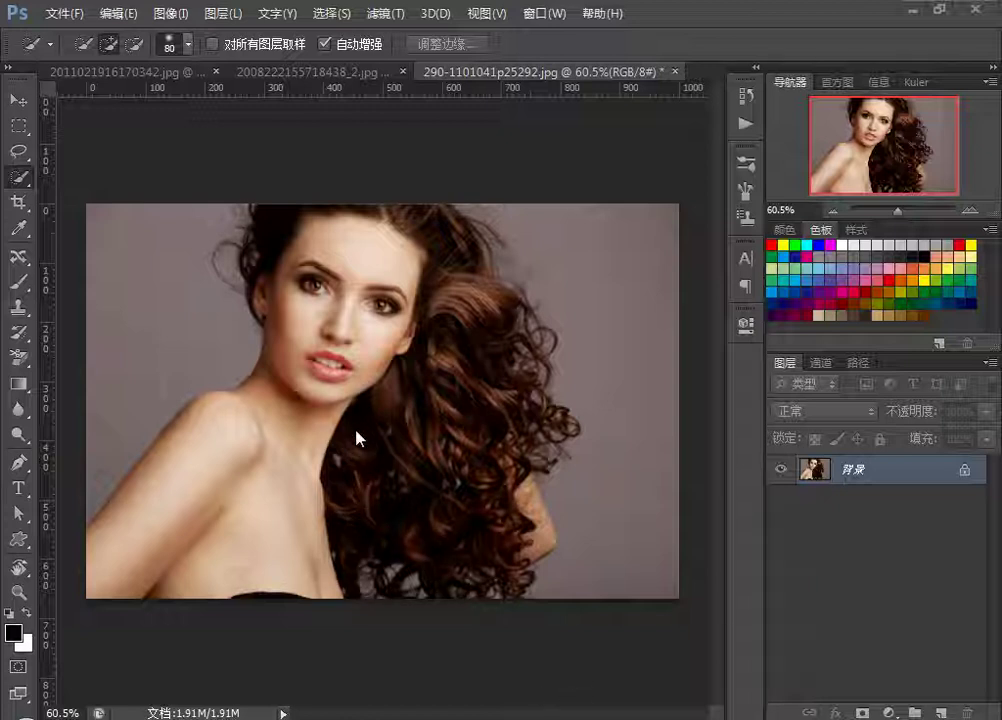
# Step: Check the selection tool group and keep the Quick Selection tool active
pyautogui.rightClick(22, 179)
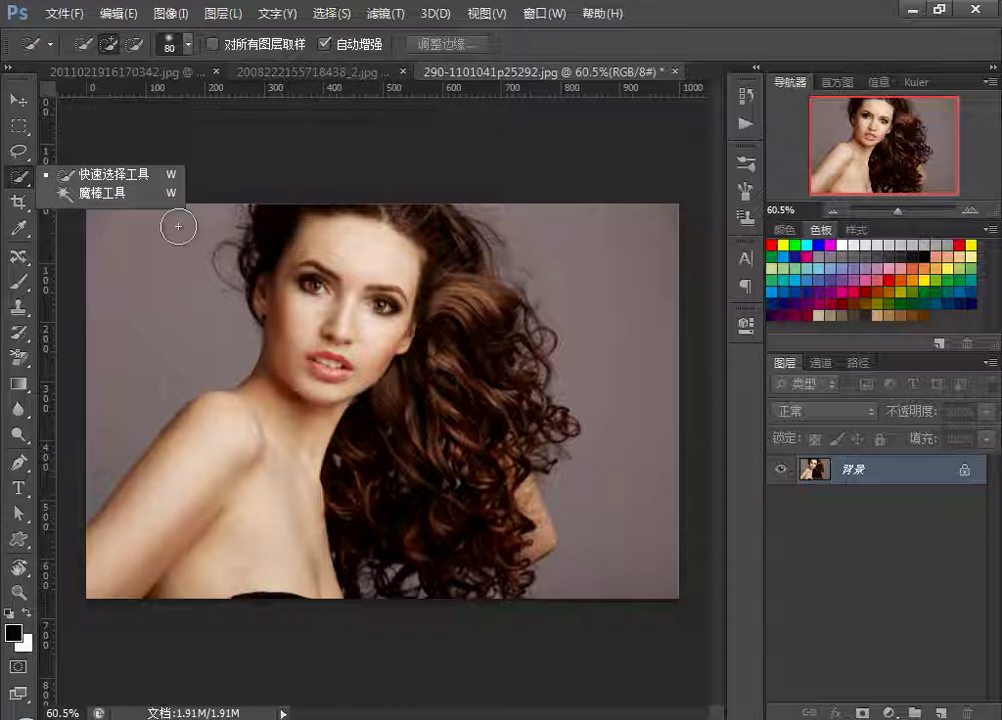
pyautogui.click(114, 167)
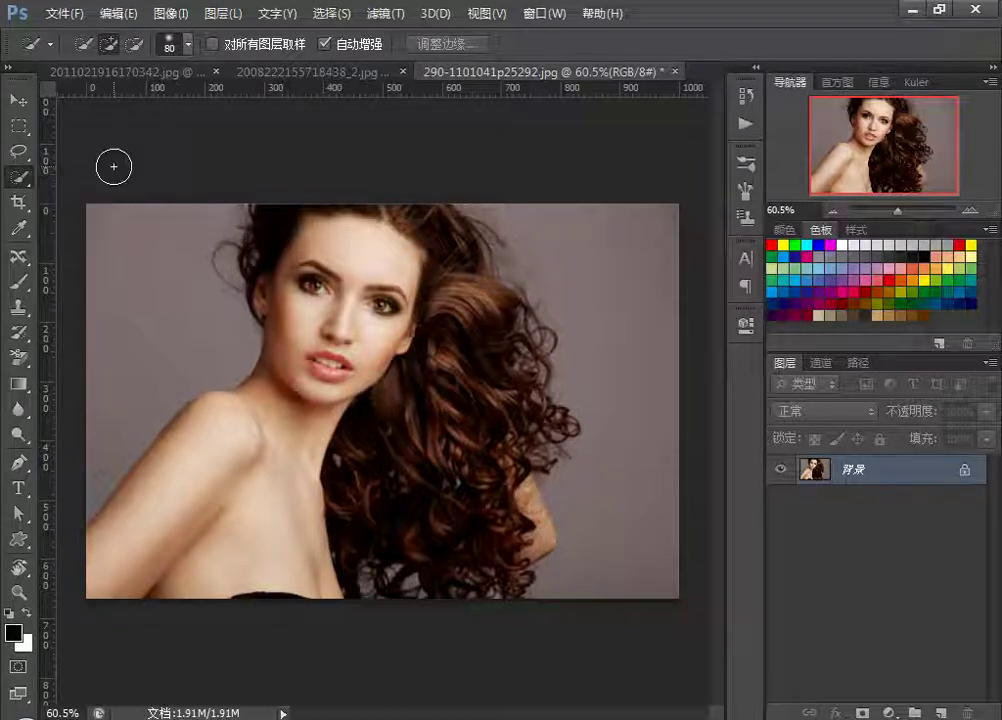
pyautogui.rightClick(18, 176)
pyautogui.click(125, 172)
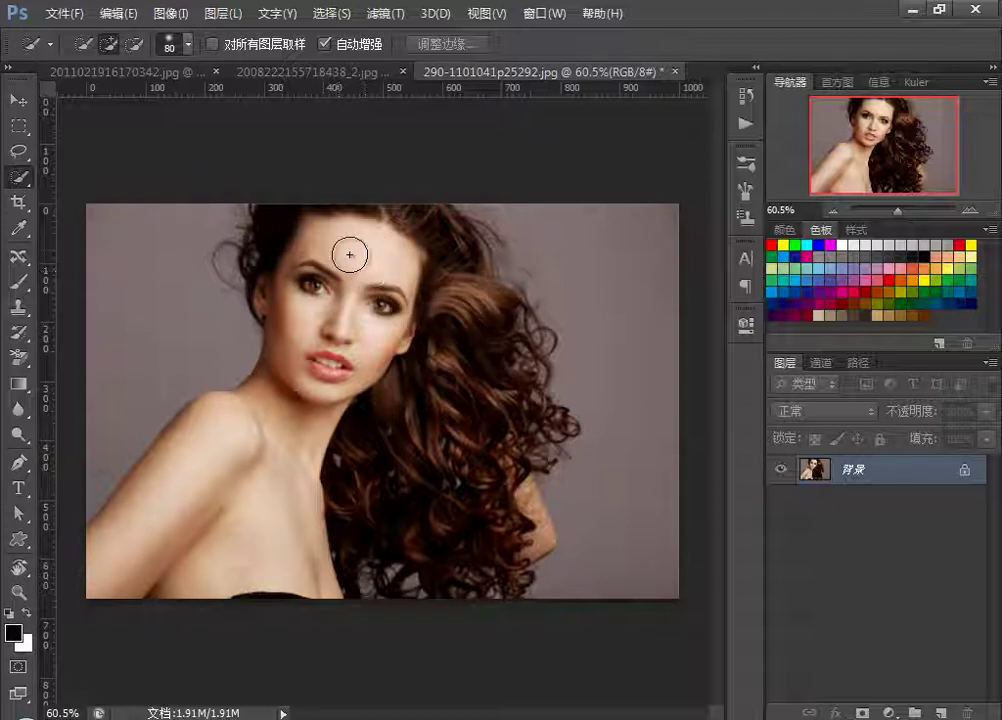
# Step: Shrink the Quick Selection brush twice with [ and reset the tool to defaults
pyautogui.press('[')
pyautogui.press('[')
pyautogui.press('[')
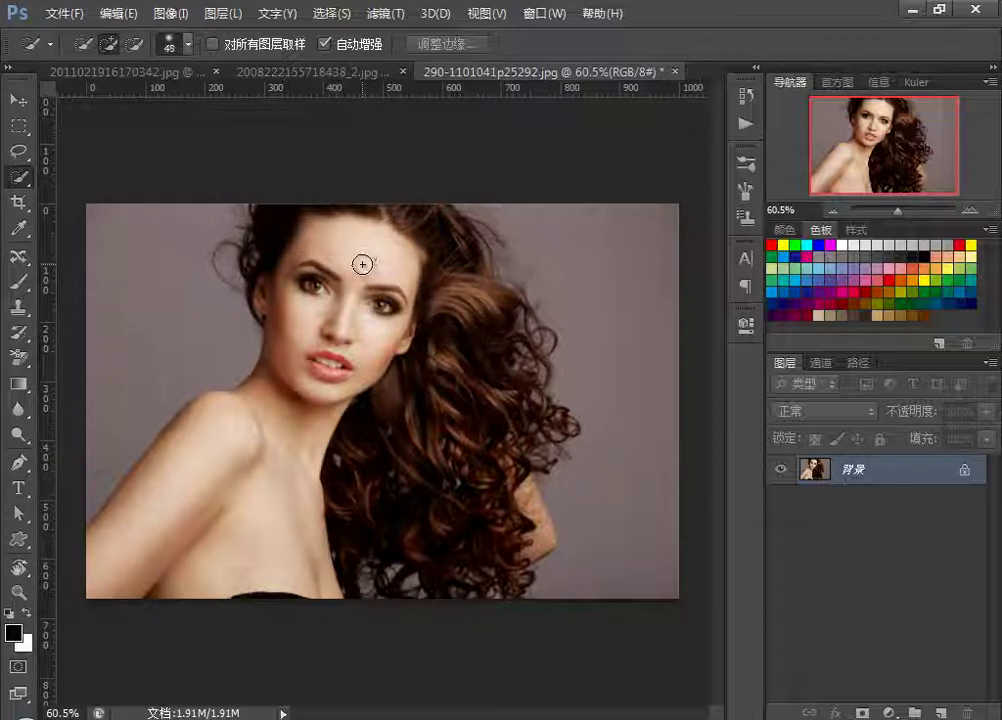
pyautogui.press('[')
pyautogui.rightClick(41, 40)
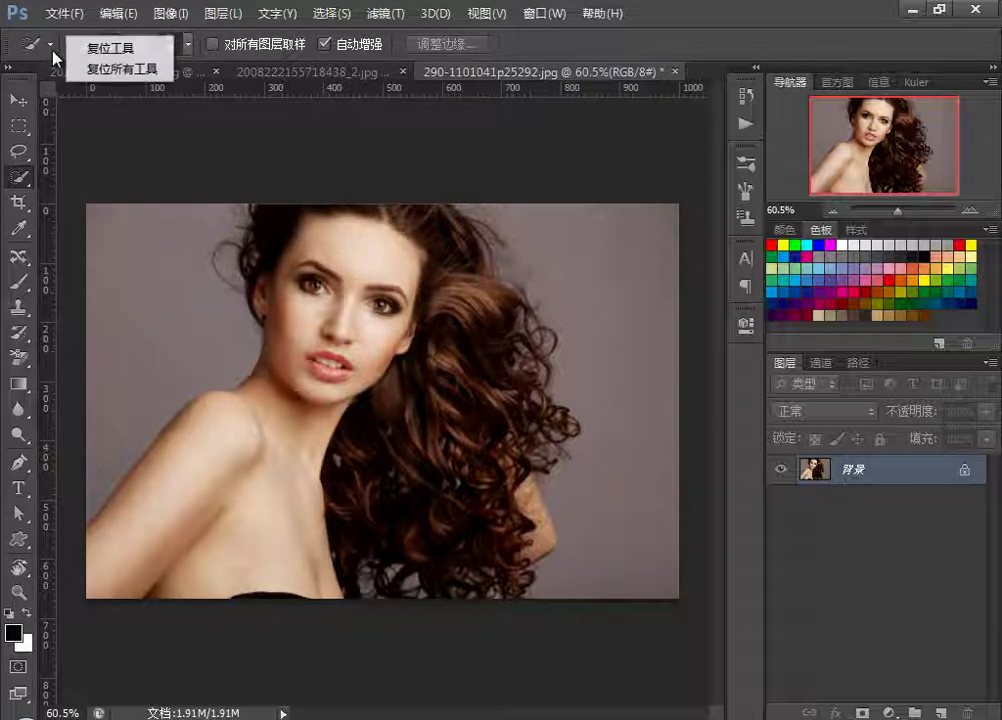
pyautogui.click(110, 45)
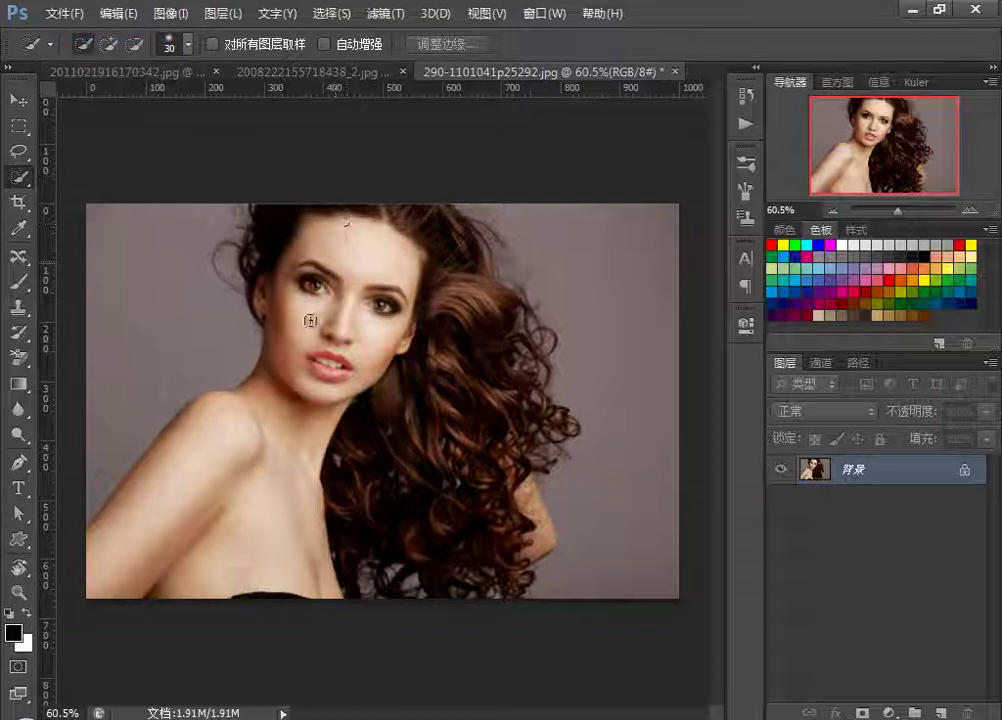
# Step: Paint over the face, shoulders and hair, subtract the left background, then add the top curls
pyautogui.moveTo(318, 320); pyautogui.dragTo(175, 516)
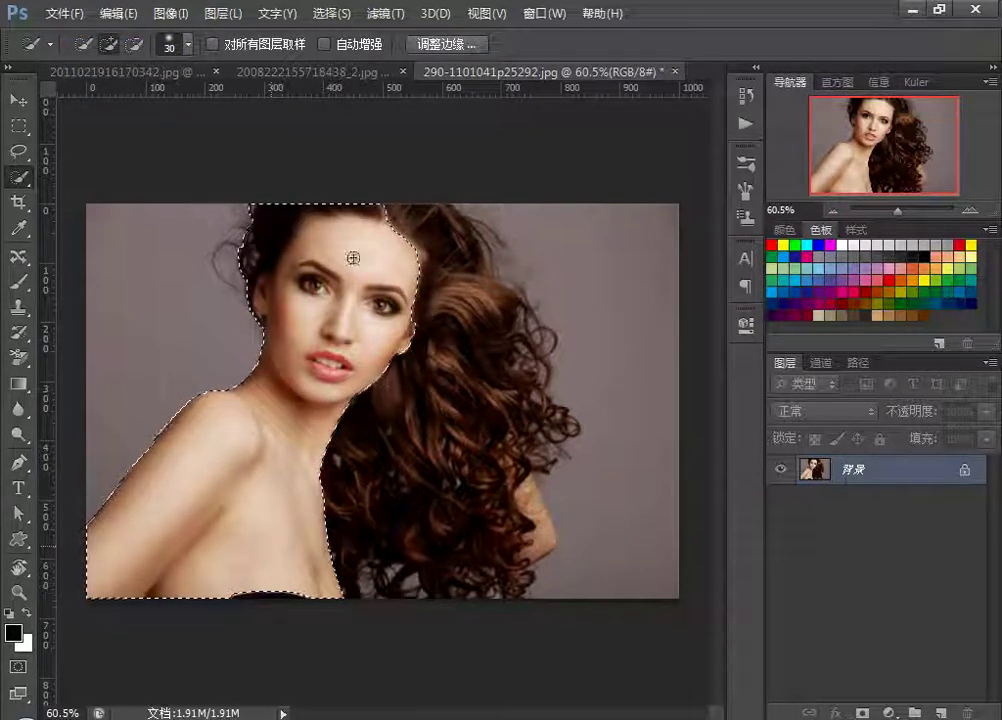
pyautogui.moveTo(414, 226)
pyautogui.mouseDown()
pyautogui.moveTo(459, 305)
pyautogui.moveTo(519, 347)
pyautogui.moveTo(513, 465)
pyautogui.moveTo(374, 508)
pyautogui.moveTo(265, 346)
pyautogui.mouseUp()
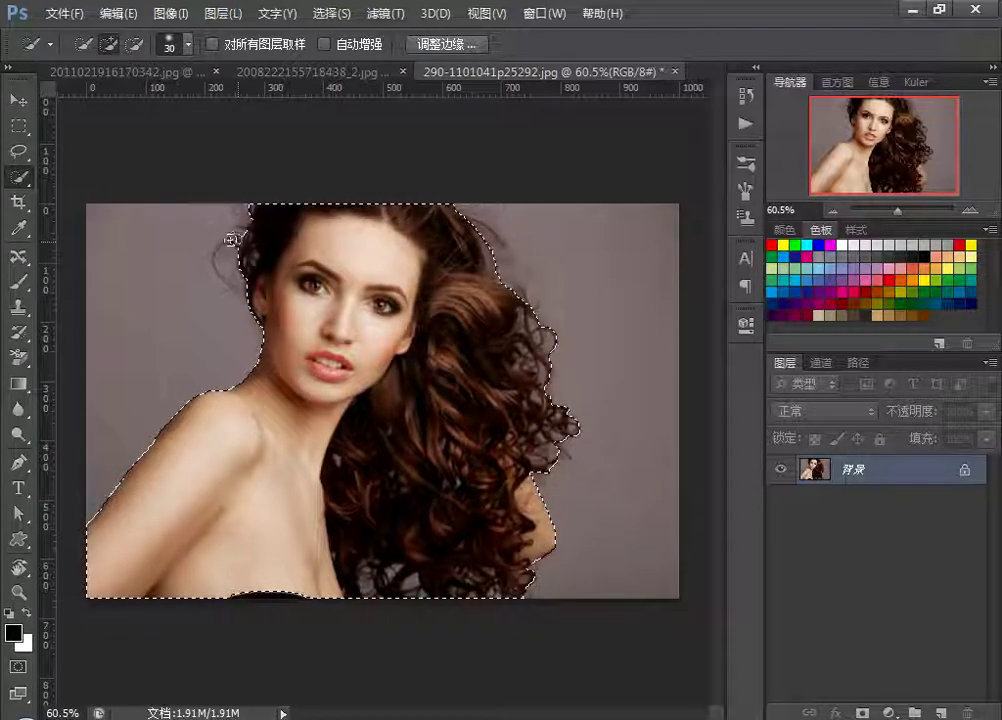
pyautogui.moveTo(236, 262); pyautogui.dragTo(229, 274)
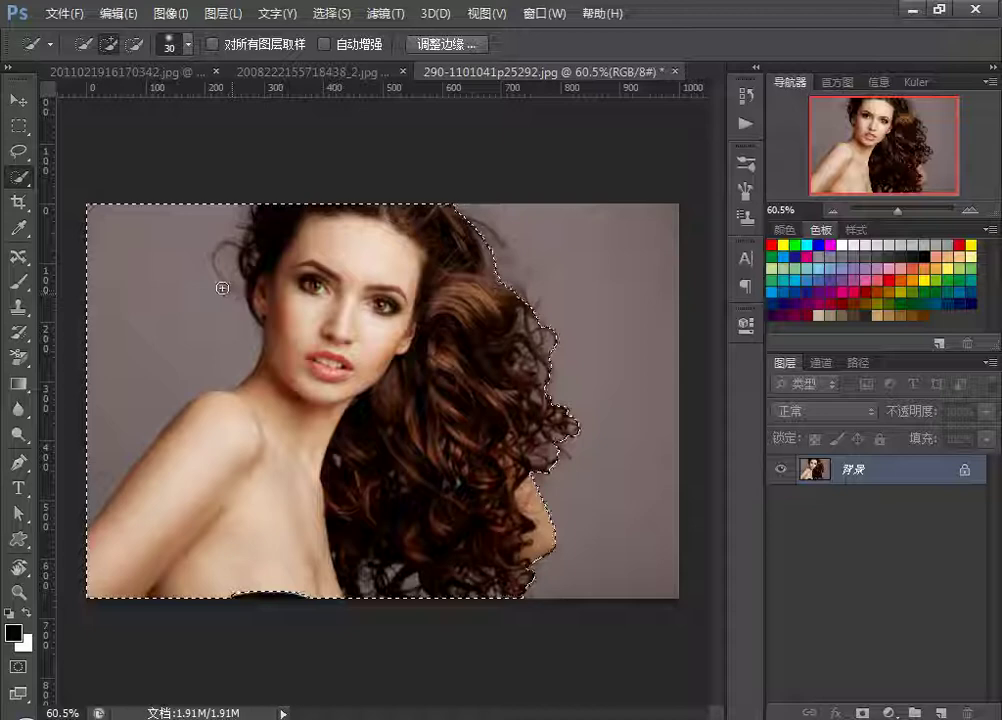
pyautogui.moveTo(140, 230); pyautogui.dragTo(236, 299)
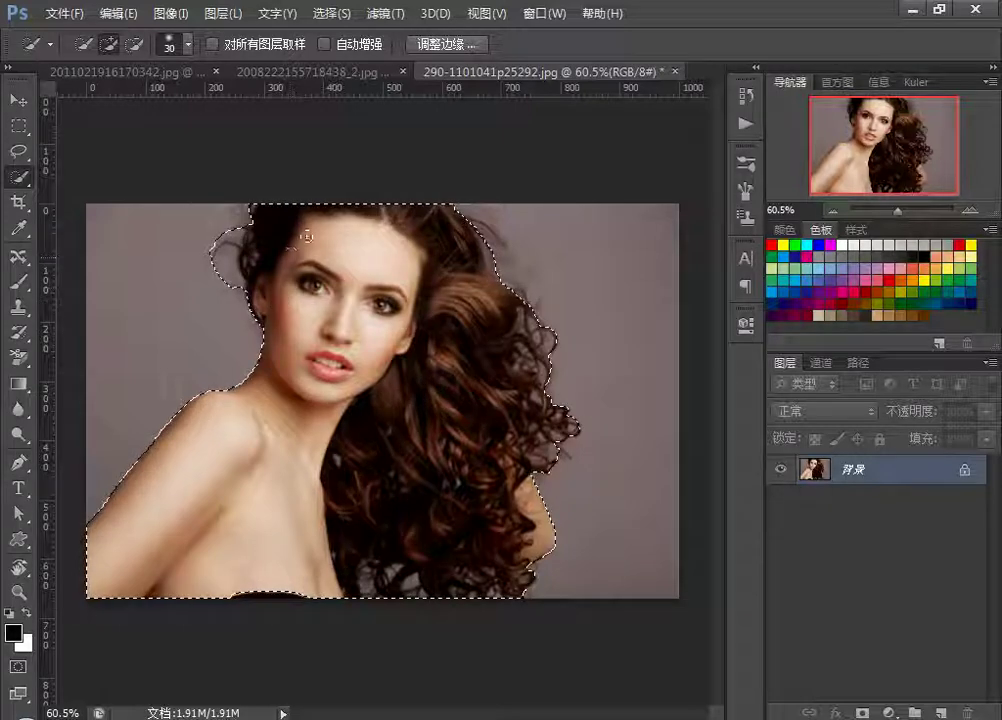
pyautogui.moveTo(505, 278); pyautogui.dragTo(492, 253)
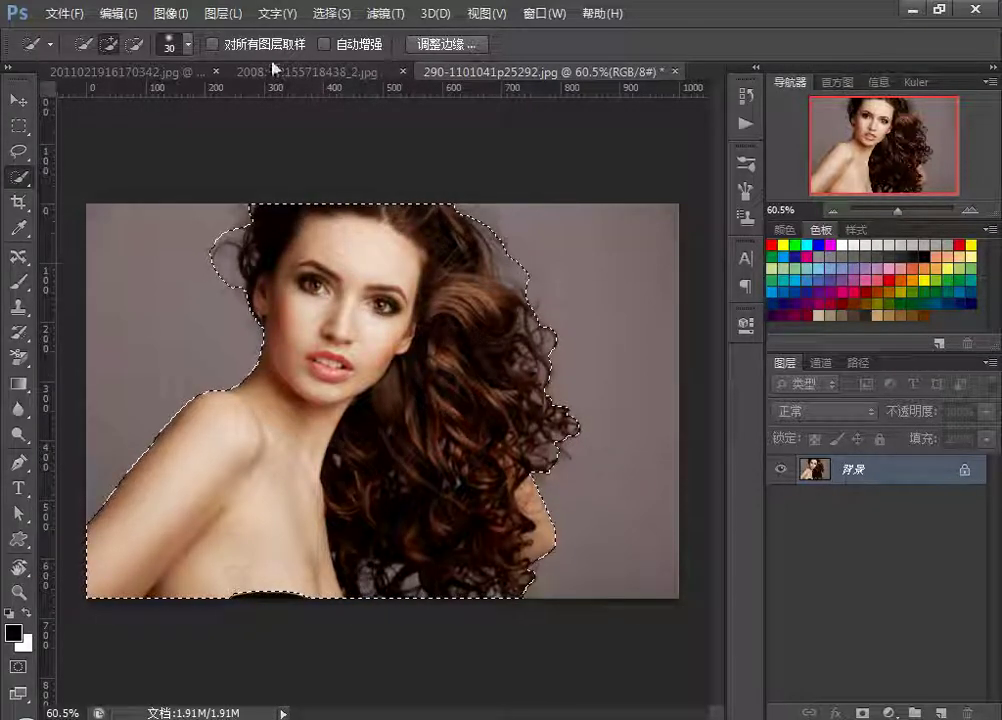
pyautogui.click(18, 126)
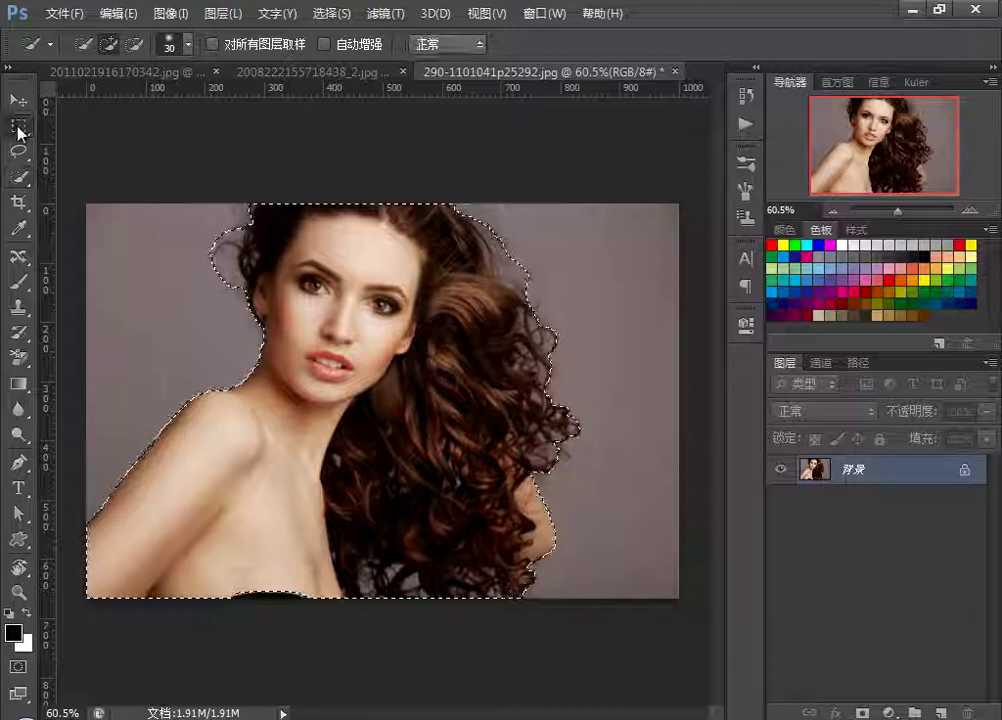
pyautogui.click(81, 123)
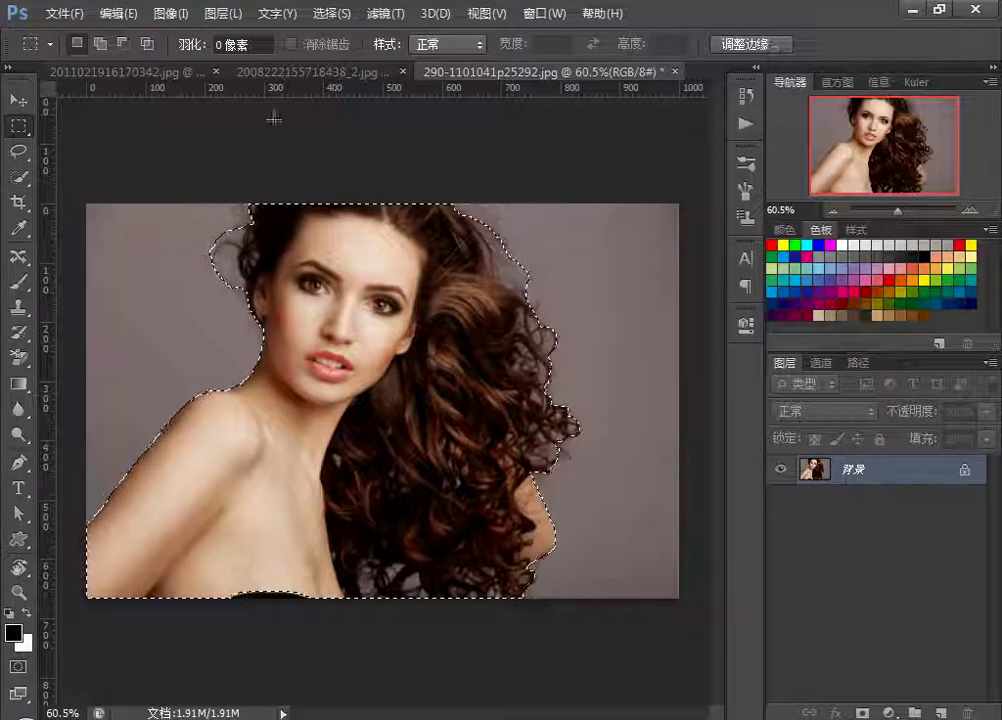
pyautogui.click(22, 130)
pyautogui.click(80, 140)
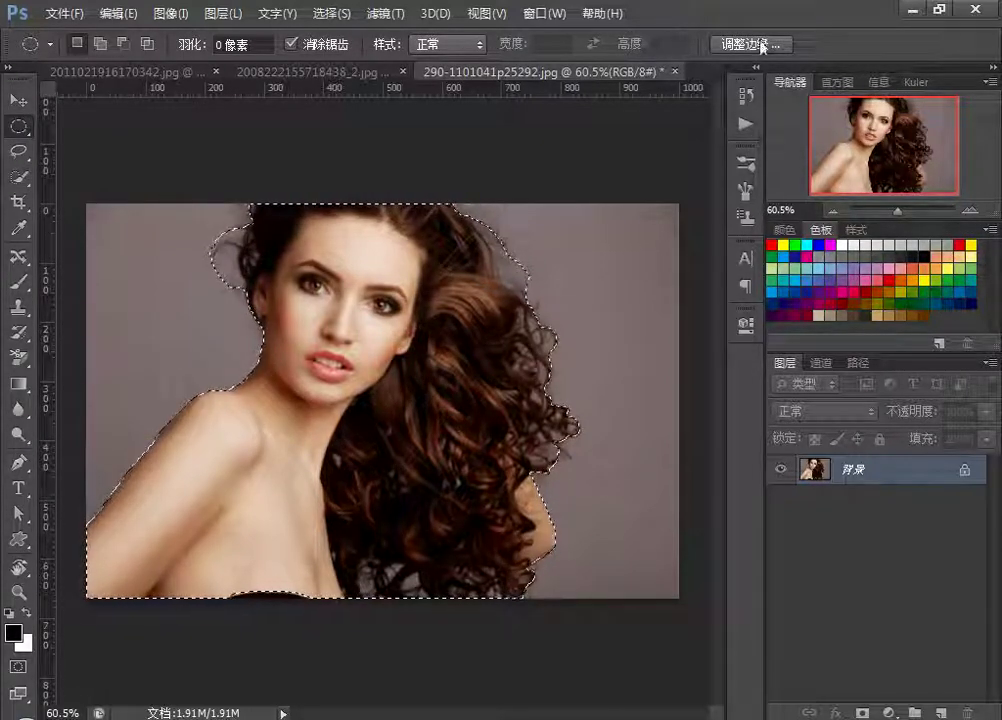
pyautogui.click(14, 128)
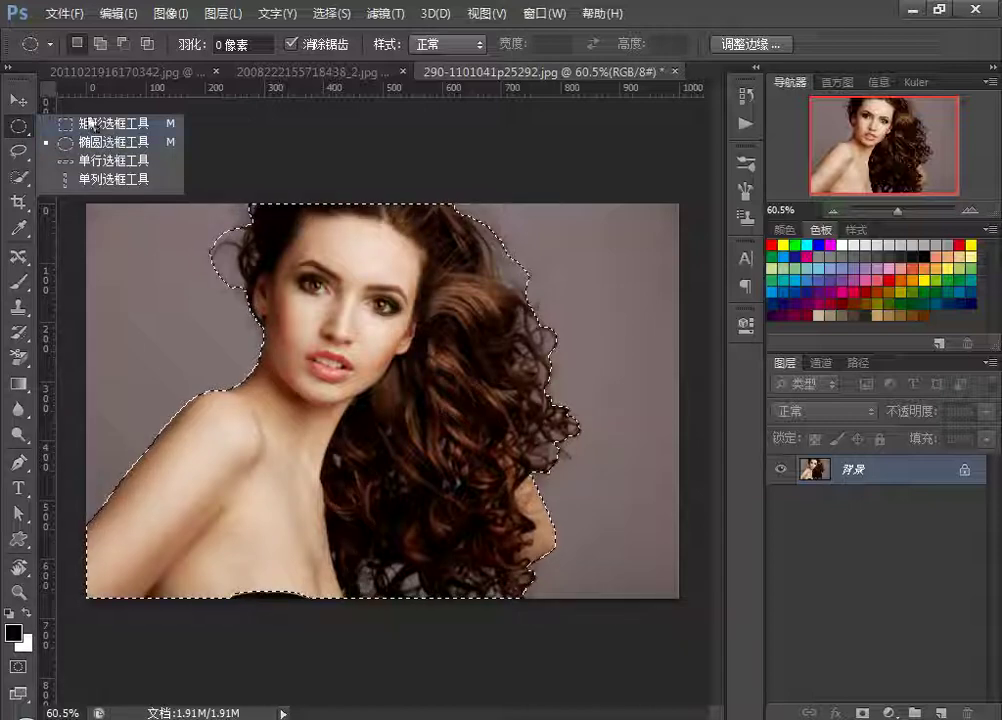
pyautogui.click(70, 160)
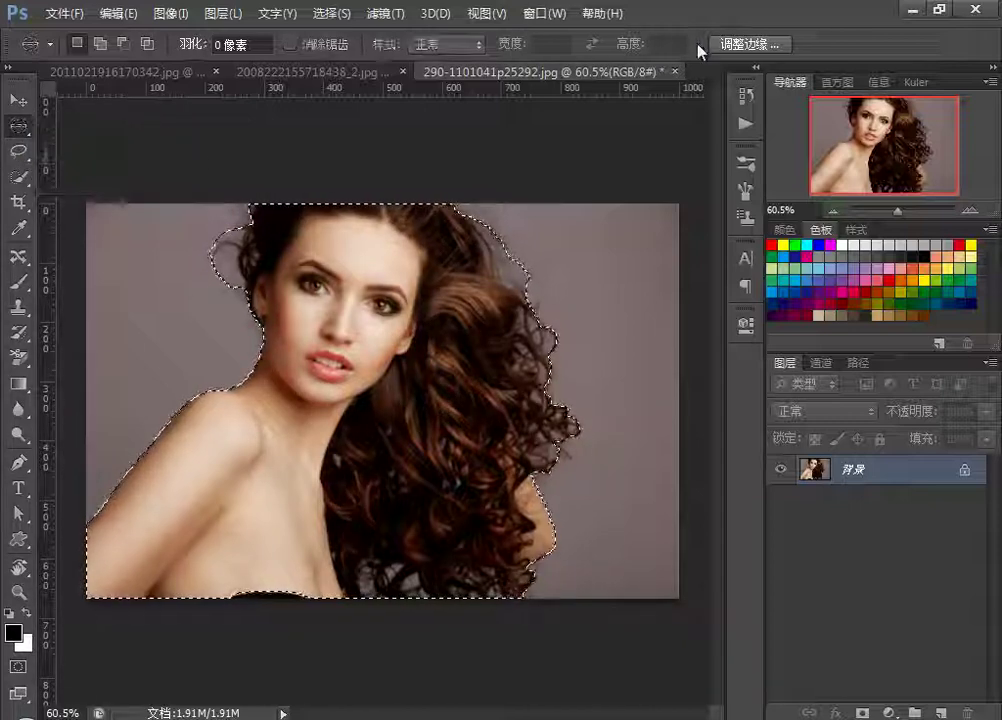
pyautogui.click(18, 127)
pyautogui.click(85, 121)
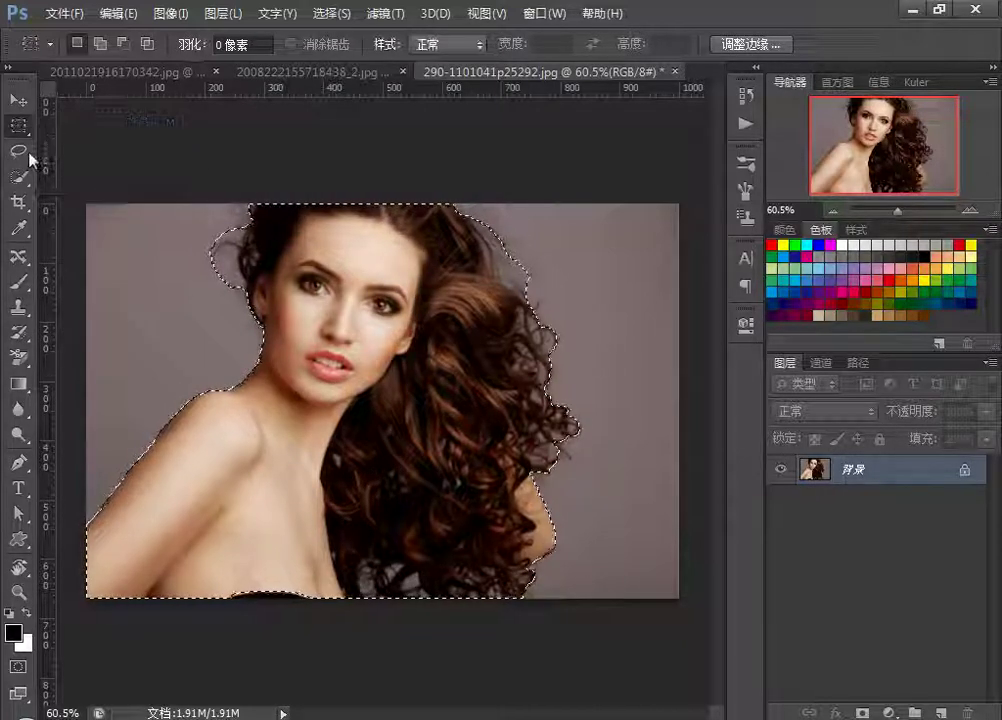
pyautogui.click(18, 150)
pyautogui.click(97, 153)
pyautogui.click(18, 176)
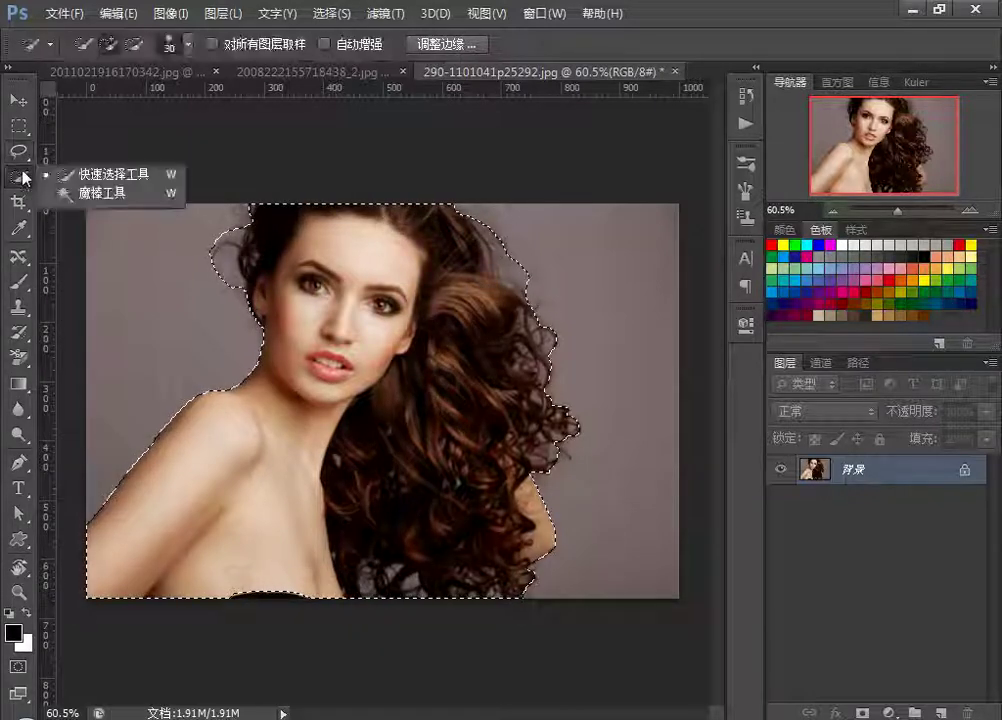
pyautogui.click(107, 183)
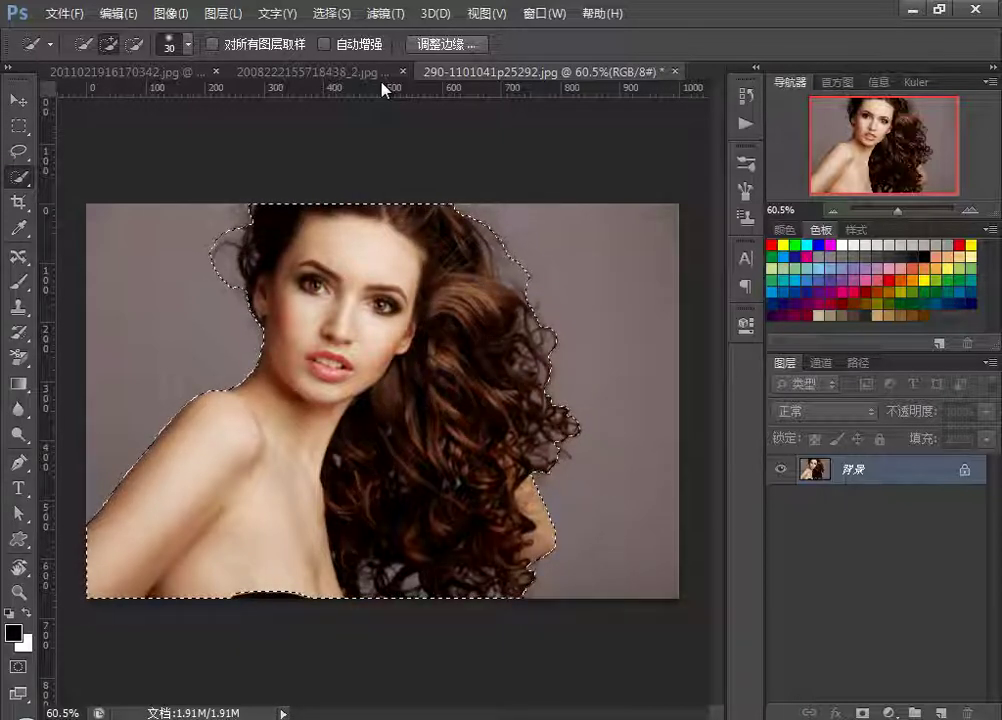
# Step: Open Refine Edge with Ctrl+Alt+R and move its dialog aside to reveal the image
pyautogui.click(343, 15)
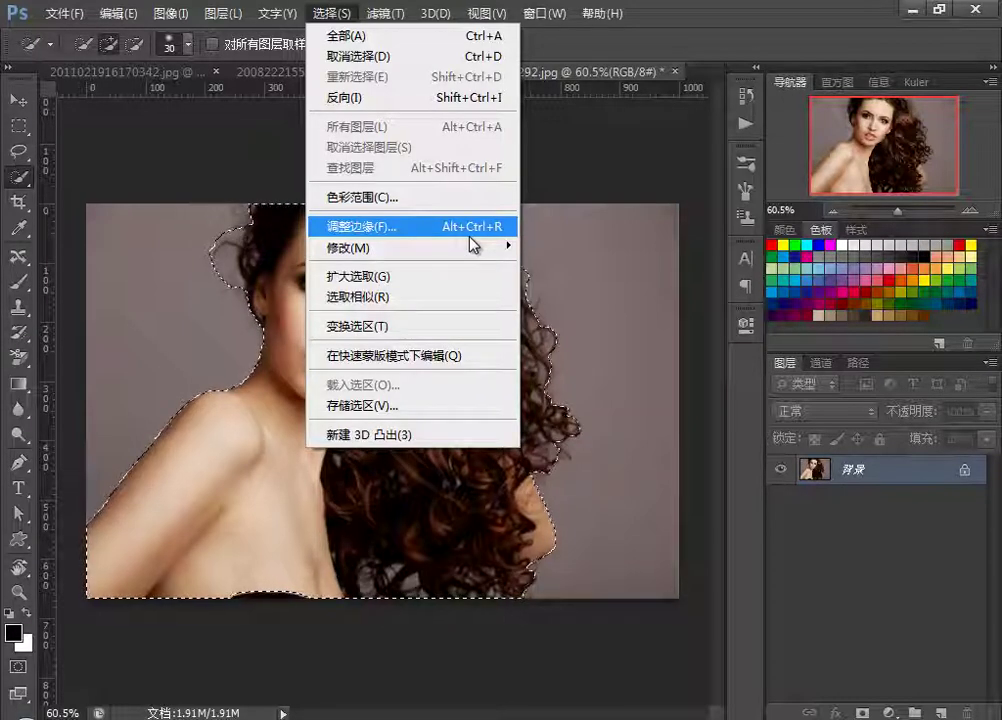
pyautogui.click(392, 329)
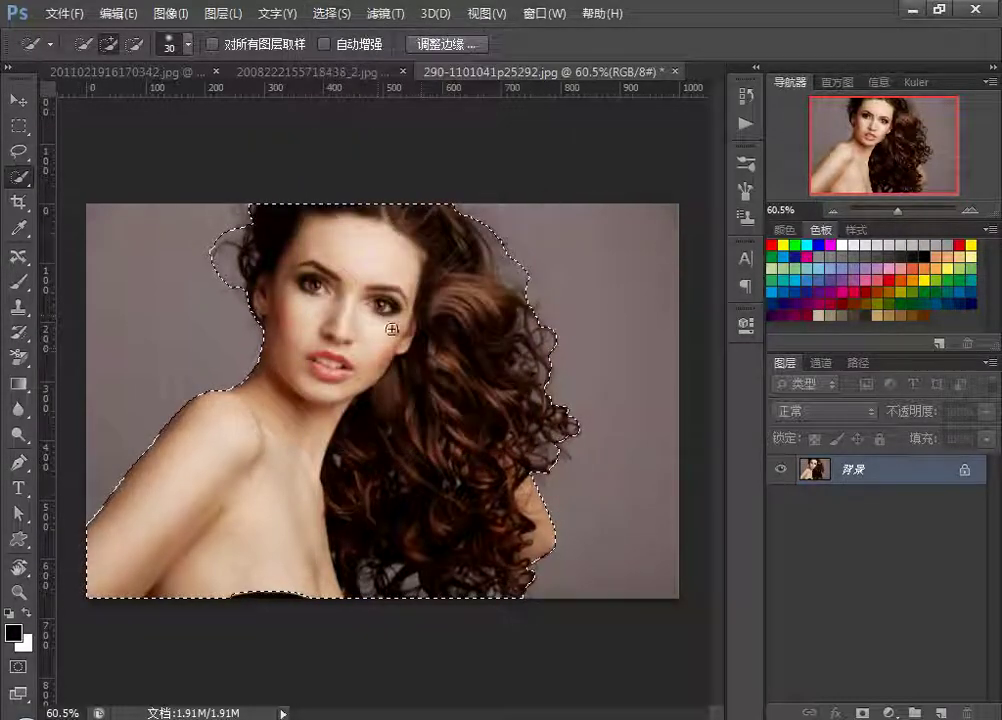
pyautogui.press('alt')
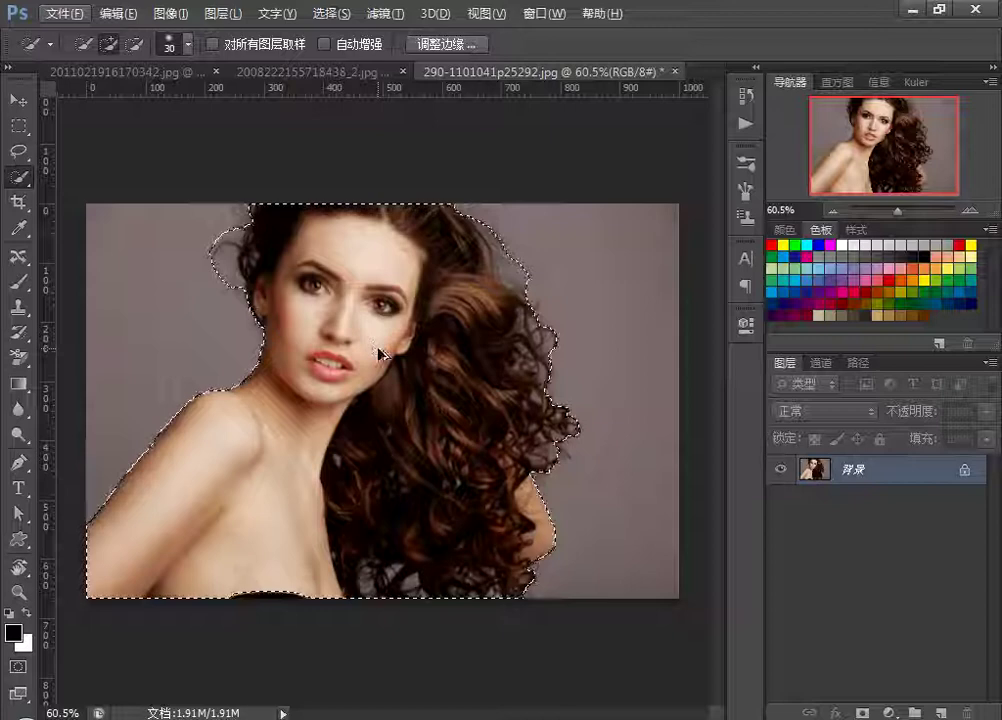
pyautogui.hotkey('ctrl', 'alt', 'r')
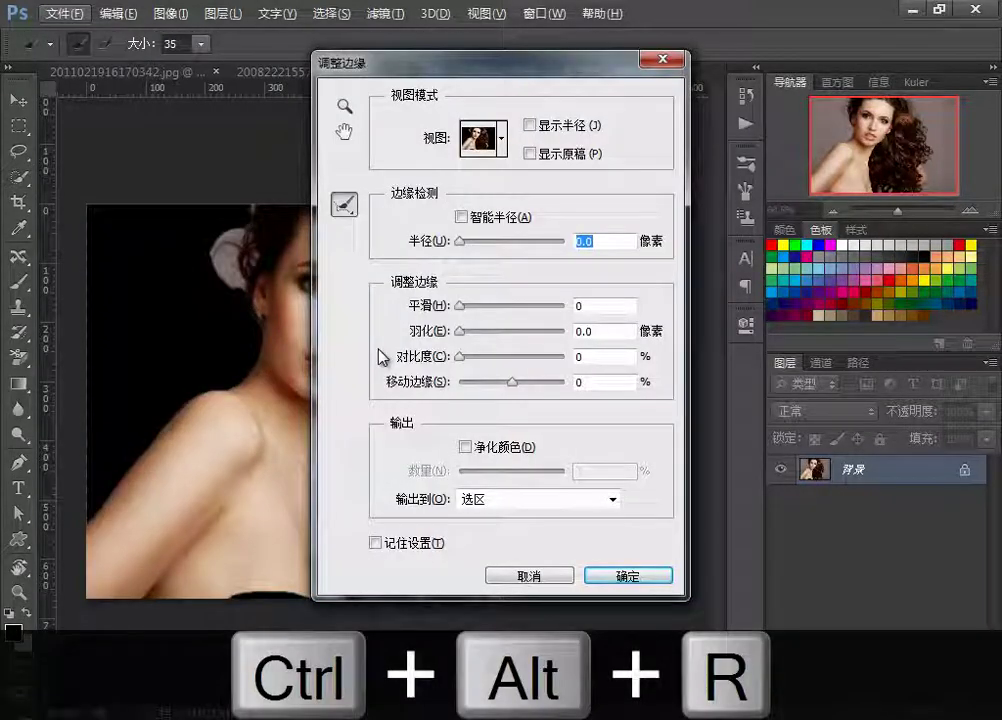
pyautogui.moveTo(411, 62)
pyautogui.mouseDown()
pyautogui.moveTo(405, 18)
pyautogui.moveTo(684, 100)
pyautogui.mouseUp()
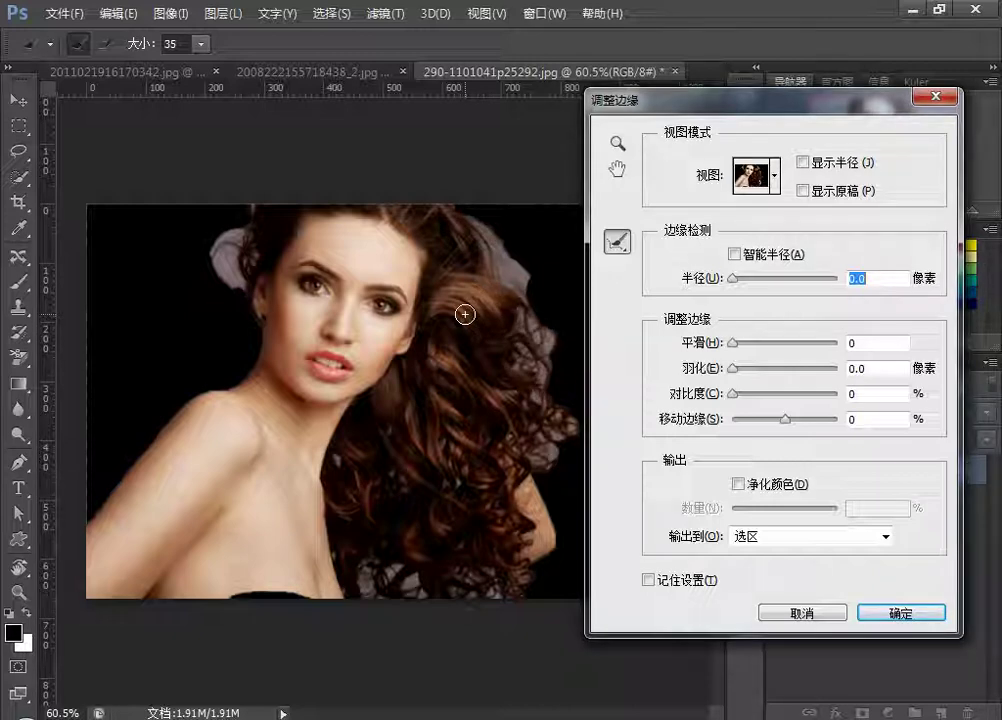
# Step: Extend the selection down along the dress edge, then reopen Refine Edge
pyautogui.click(806, 613)
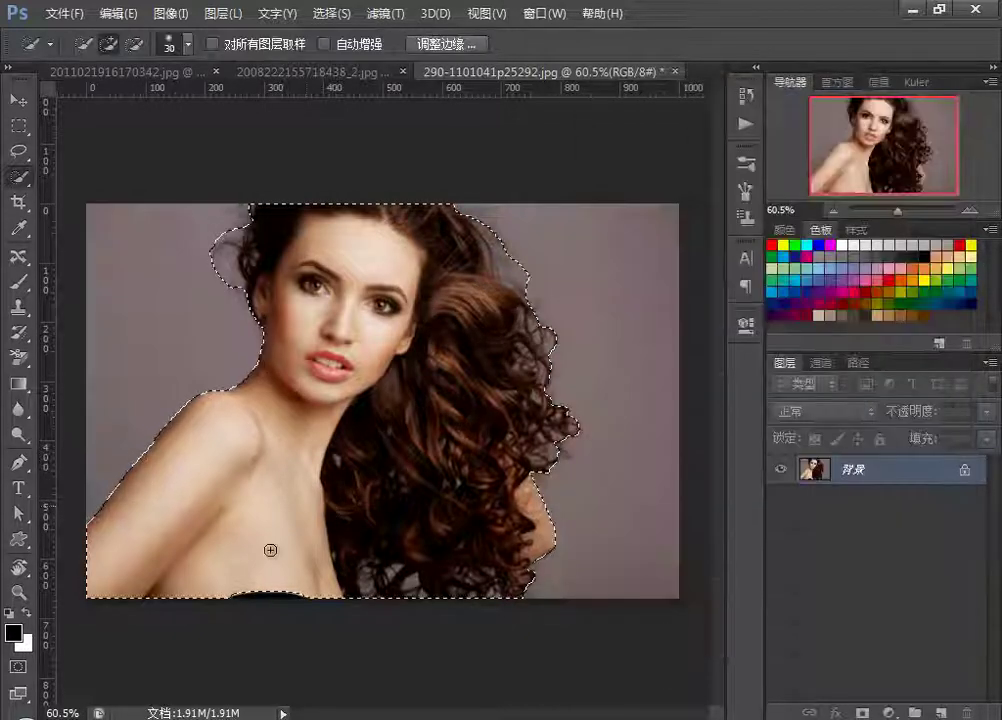
pyautogui.moveTo(240, 600); pyautogui.dragTo(291, 600)
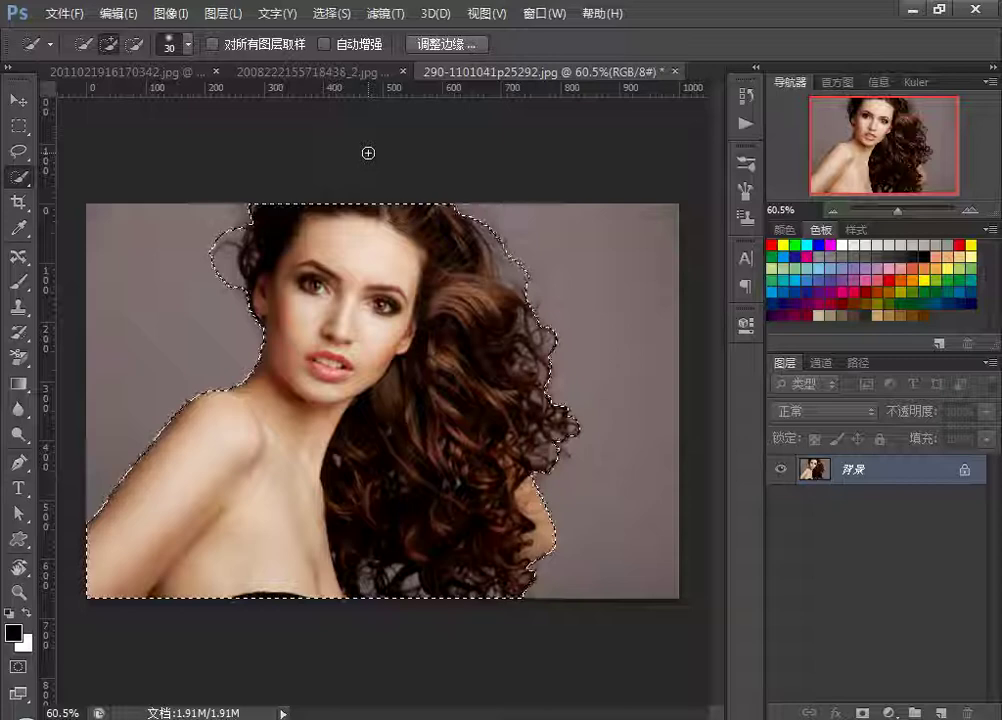
pyautogui.hotkey('ctrl', 'alt', 'r')
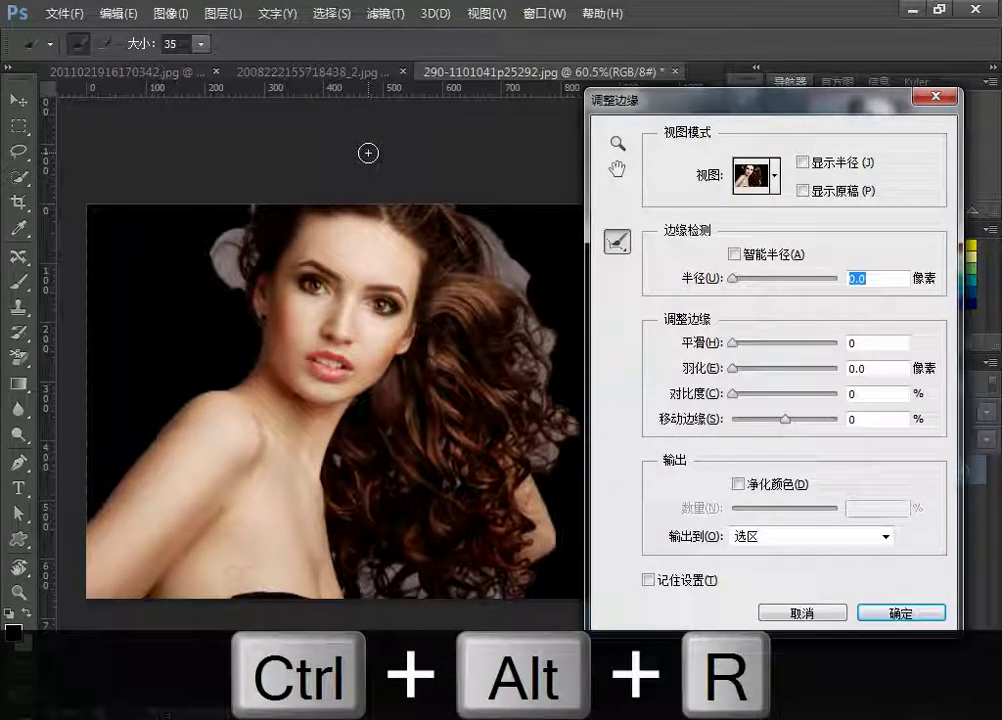
pyautogui.moveTo(690, 101); pyautogui.dragTo(698, 104)
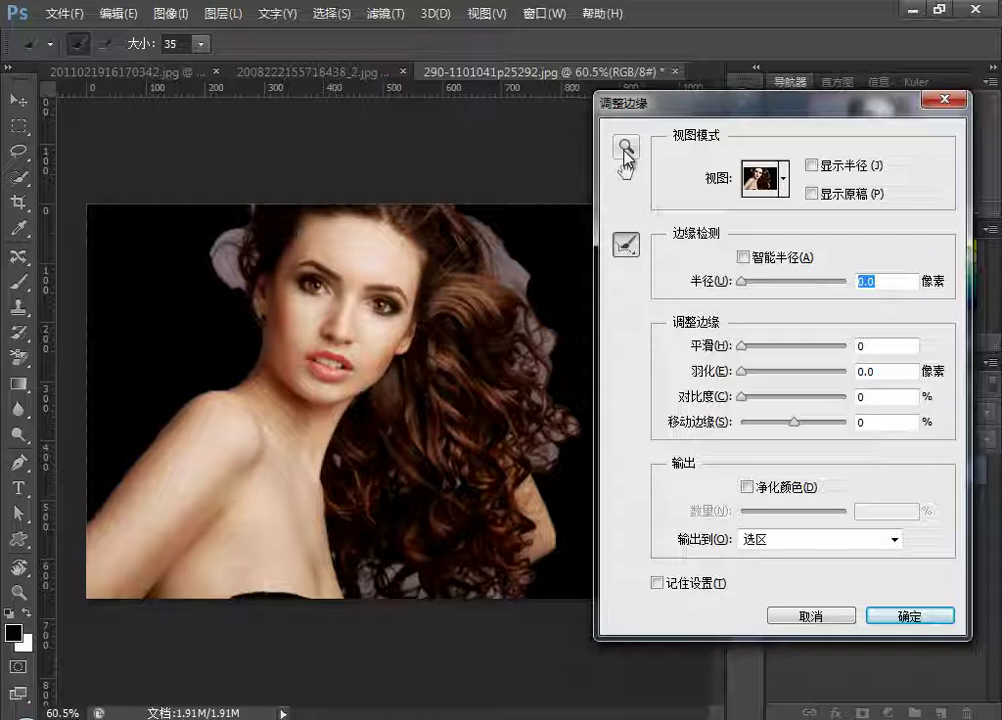
pyautogui.click(625, 150)
pyautogui.click(353, 335)
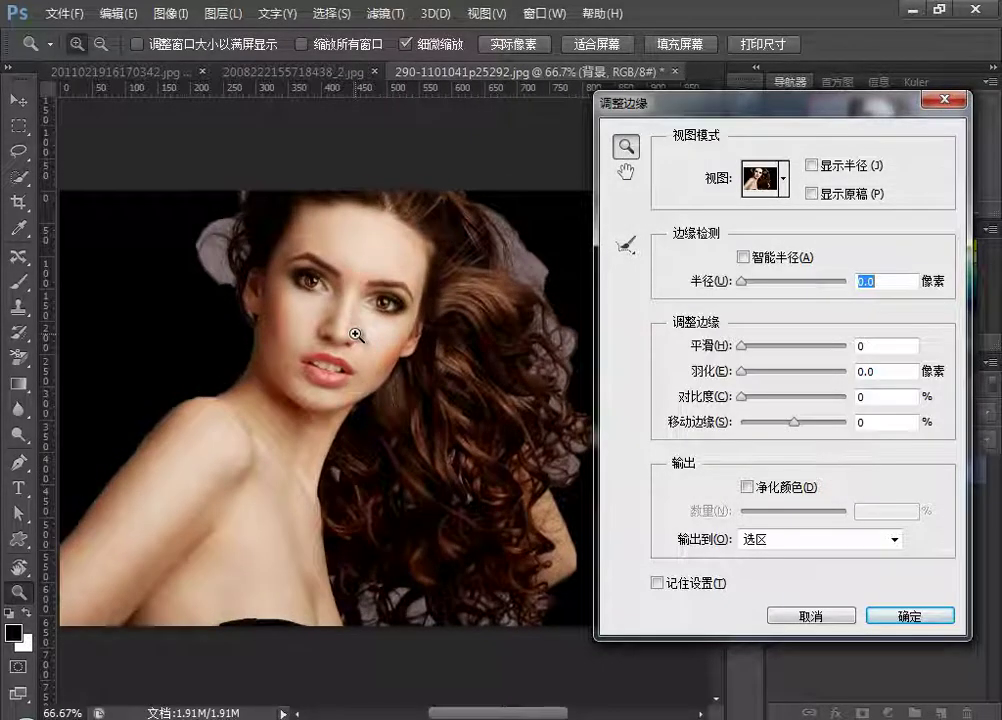
pyautogui.press('alt')
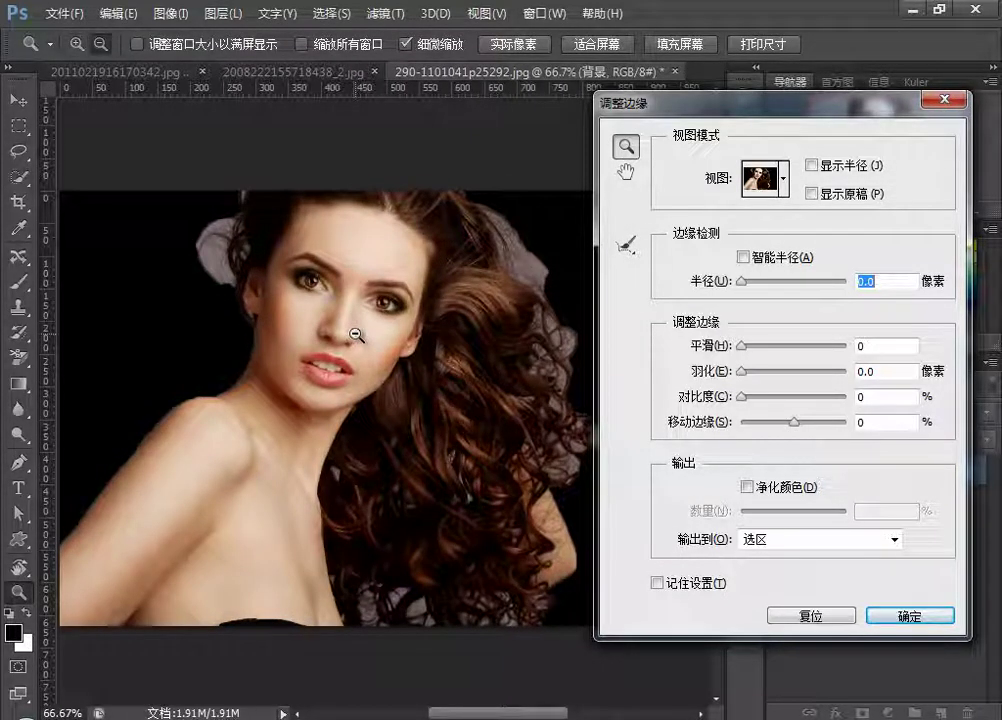
pyautogui.keyDown('alt'); pyautogui.click(356, 335); pyautogui.keyUp('alt')
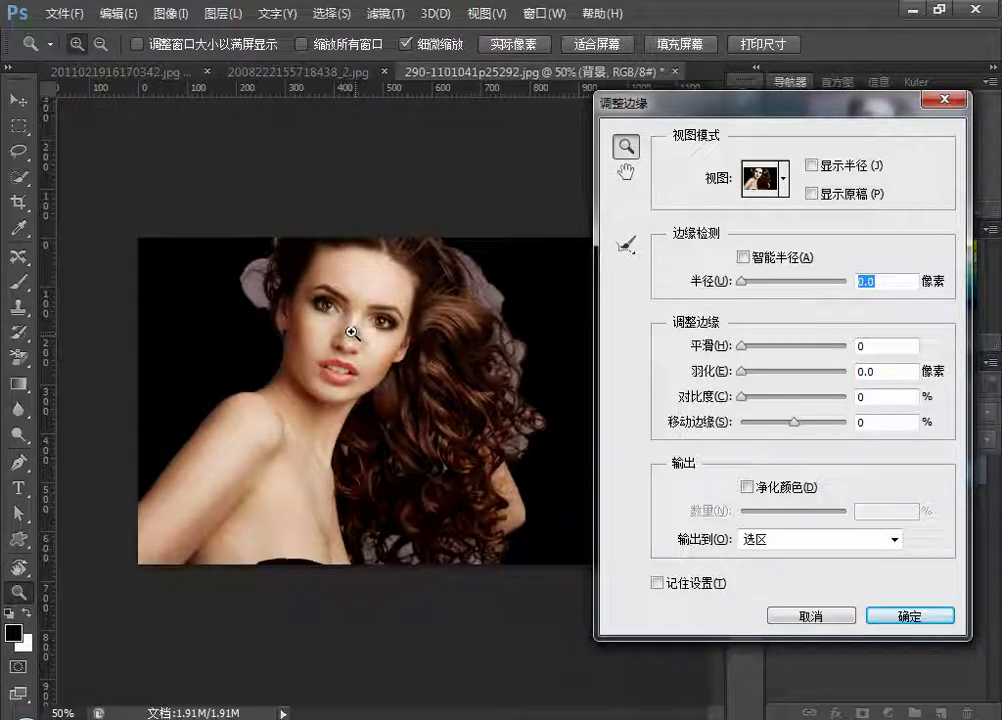
pyautogui.click(352, 332)
pyautogui.click(352, 333)
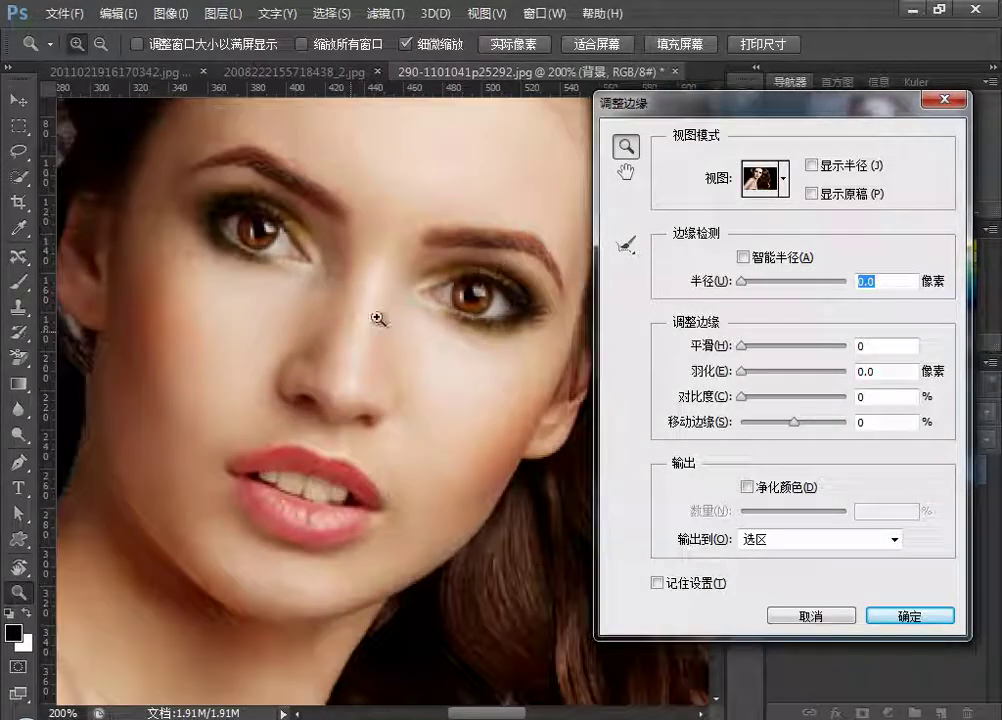
pyautogui.click(625, 172)
pyautogui.moveTo(416, 318)
pyautogui.mouseDown()
pyautogui.moveTo(329, 232)
pyautogui.moveTo(396, 291)
pyautogui.moveTo(401, 318)
pyautogui.mouseUp()
pyautogui.click(625, 146)
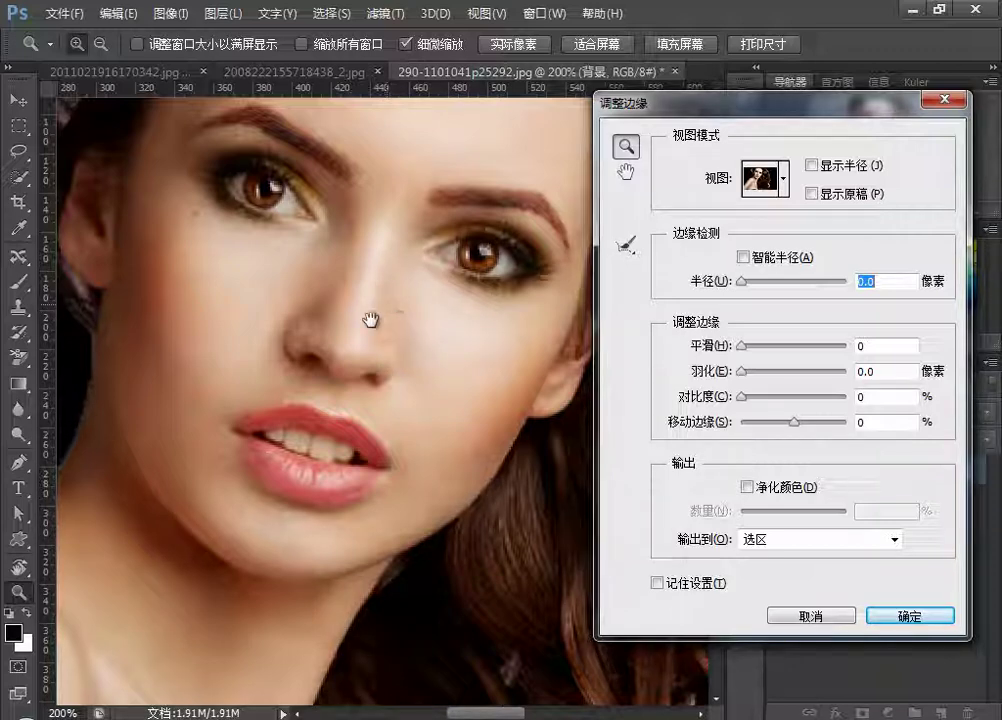
pyautogui.moveTo(374, 320)
pyautogui.mouseDown()
pyautogui.moveTo(494, 289)
pyautogui.moveTo(393, 383)
pyautogui.moveTo(398, 398)
pyautogui.moveTo(364, 405)
pyautogui.moveTo(418, 349)
pyautogui.moveTo(331, 405)
pyautogui.moveTo(438, 353)
pyautogui.mouseUp()
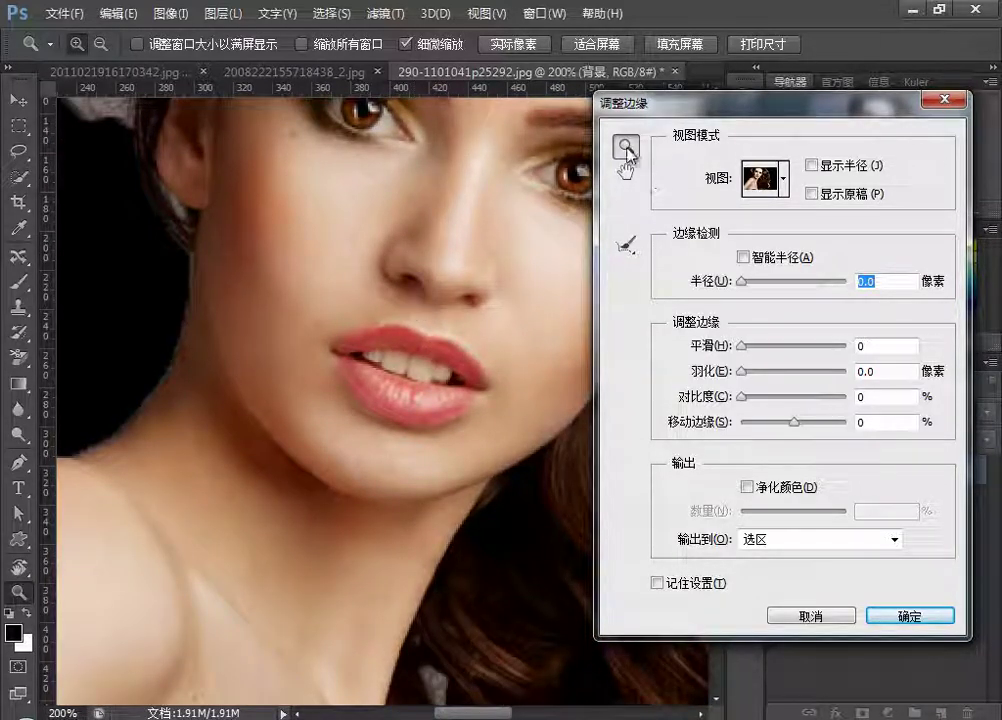
pyautogui.keyDown('alt'); pyautogui.click(396, 319); pyautogui.keyUp('alt')
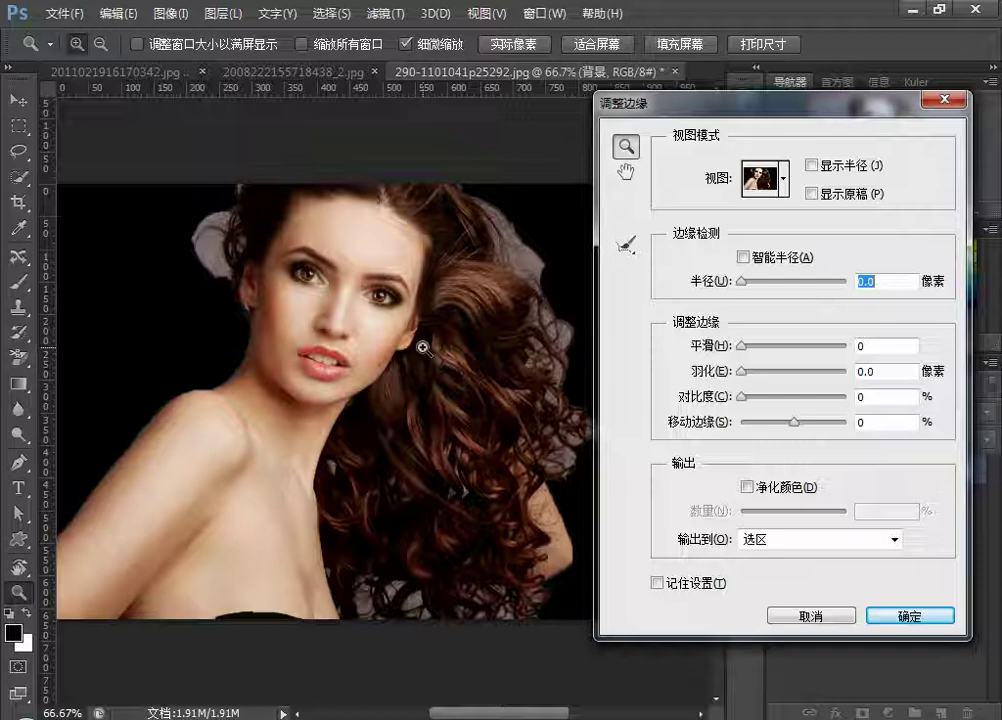
# Step: Preview the cut-out as overlay, on white, as black-and-white mask, on layers, and as original
pyautogui.click(768, 180)
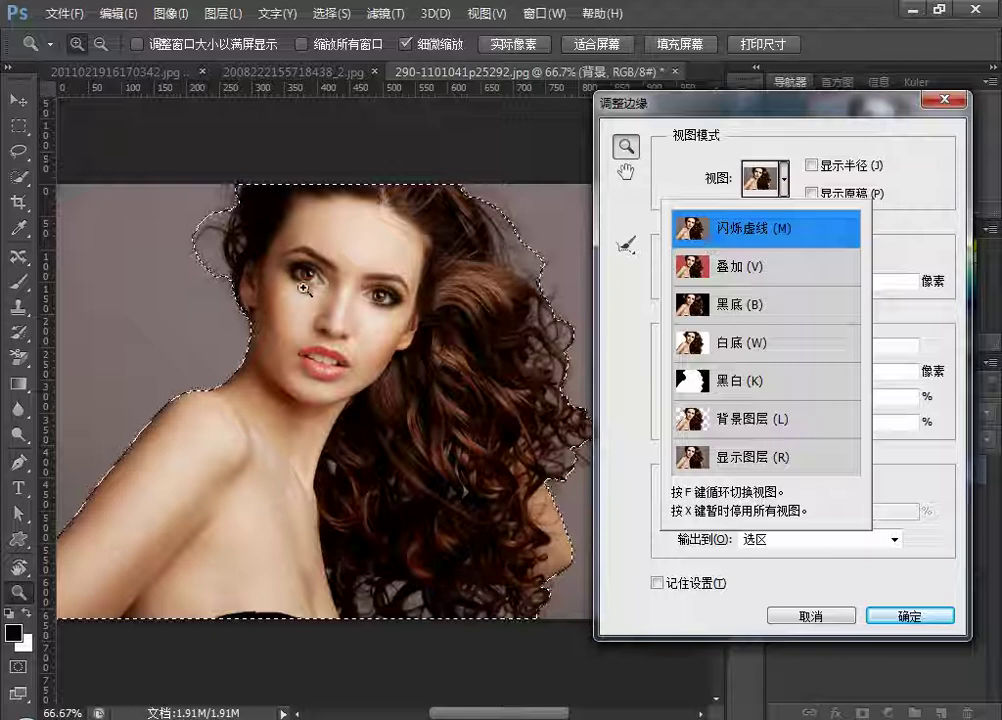
pyautogui.press('Down')
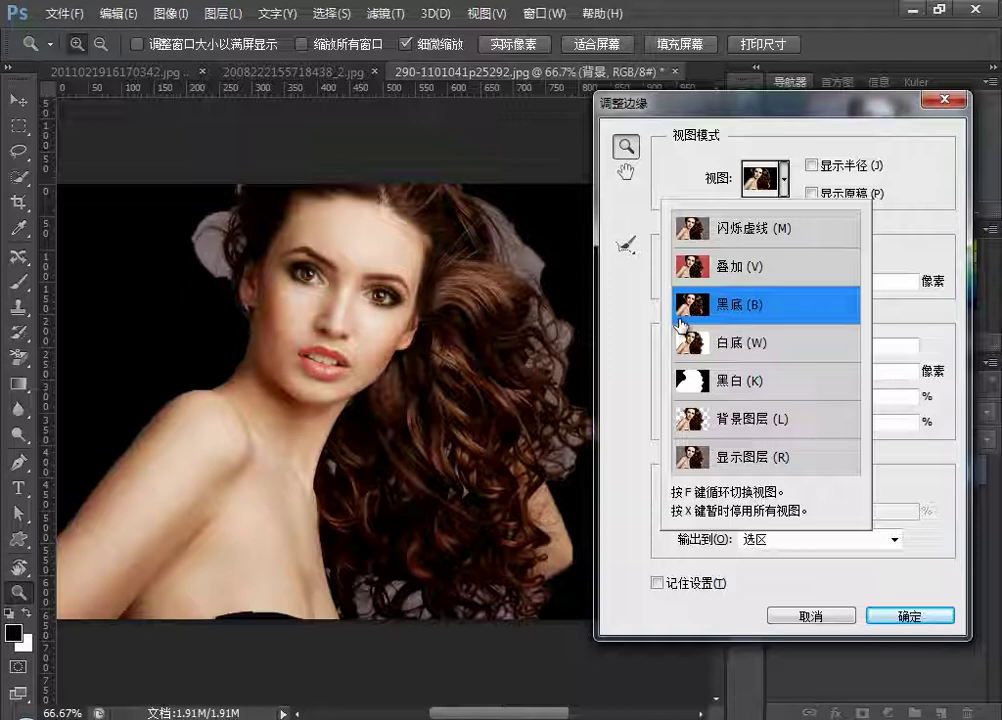
pyautogui.press('w')
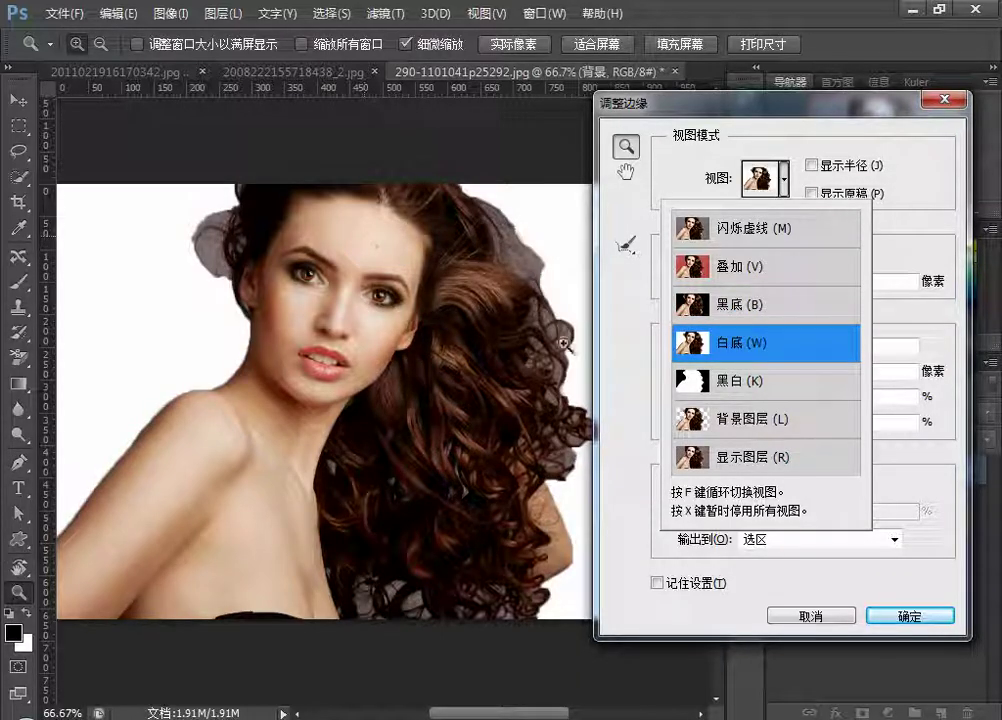
pyautogui.press('k')
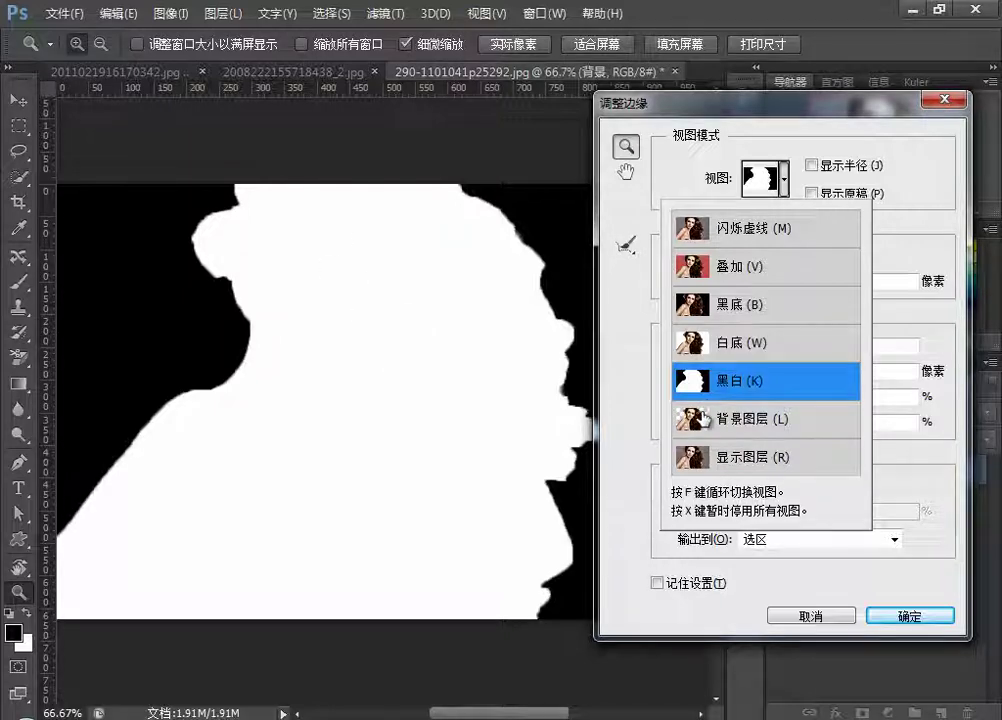
pyautogui.press('l')
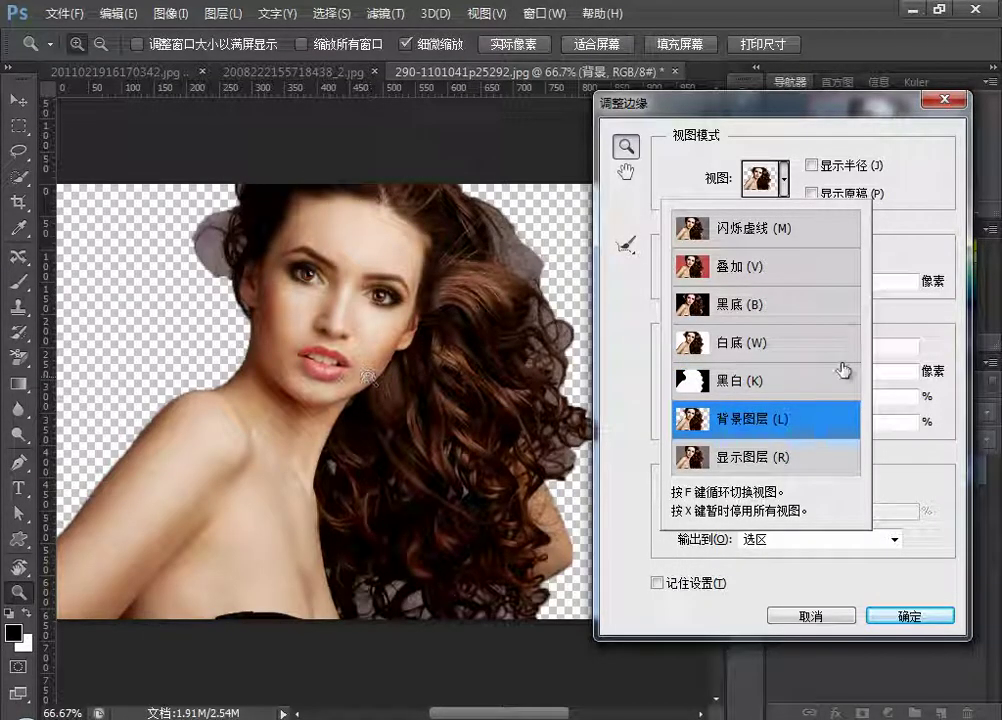
pyautogui.press('r')
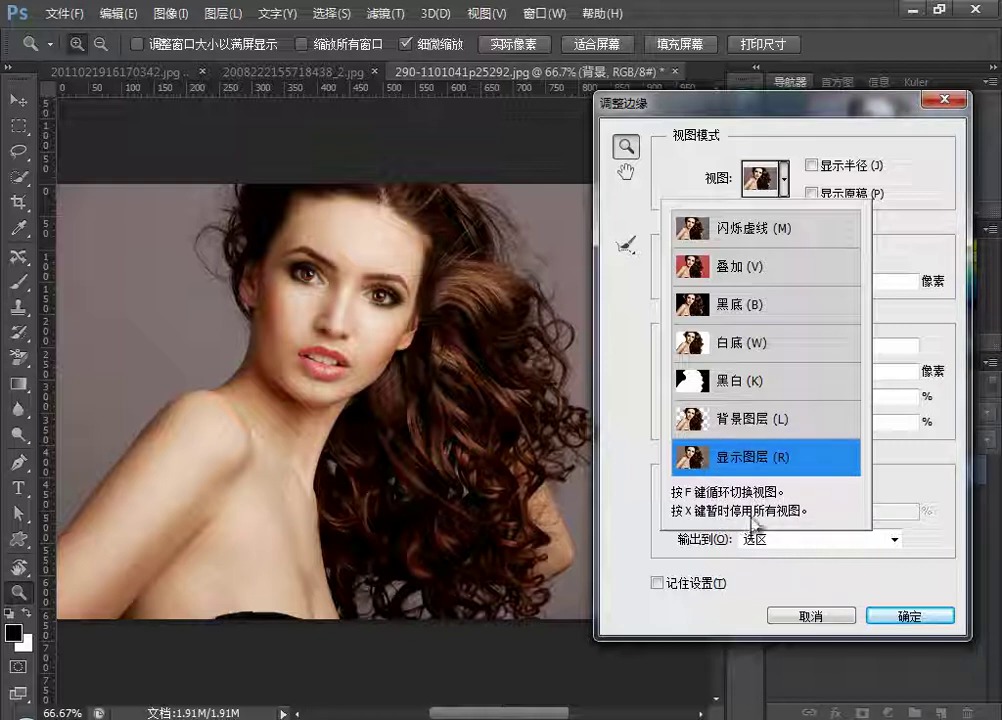
pyautogui.click(901, 123)
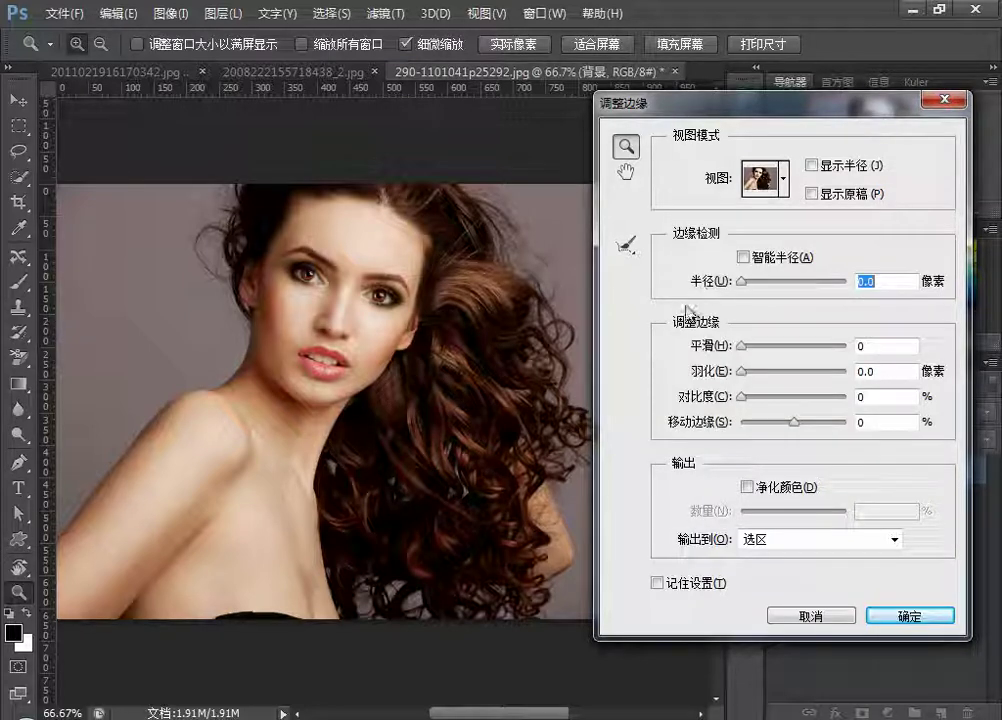
# Step: Cycle the preview modes with F, then set the view to On White
pyautogui.click(626, 246)
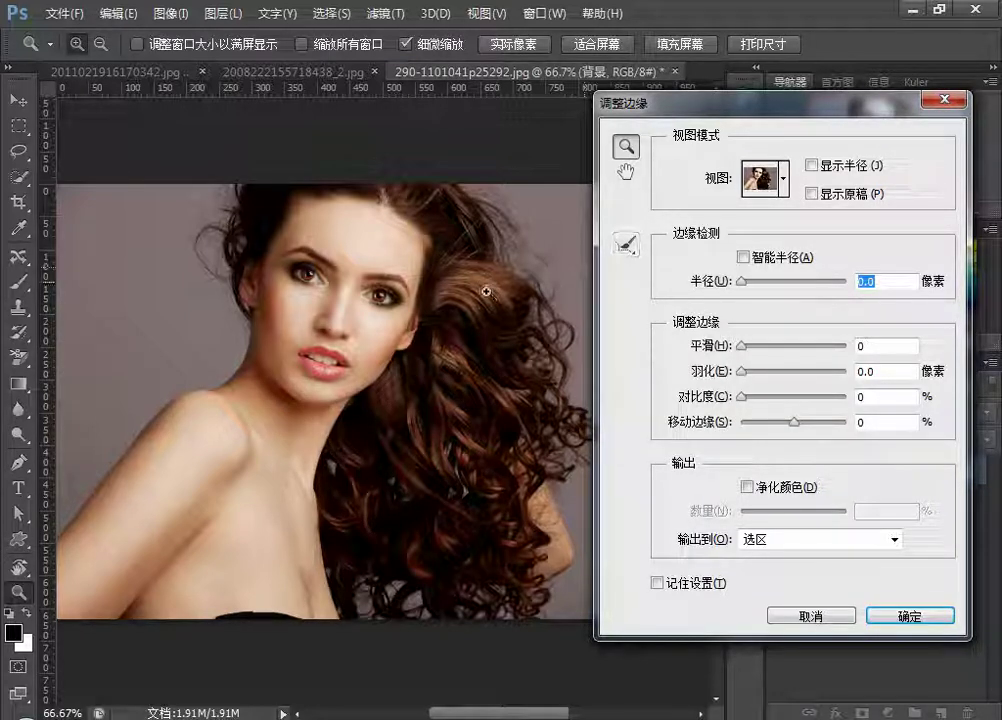
pyautogui.press('f')
pyautogui.press('f')
pyautogui.press('f')
pyautogui.press('f')
pyautogui.press('f')
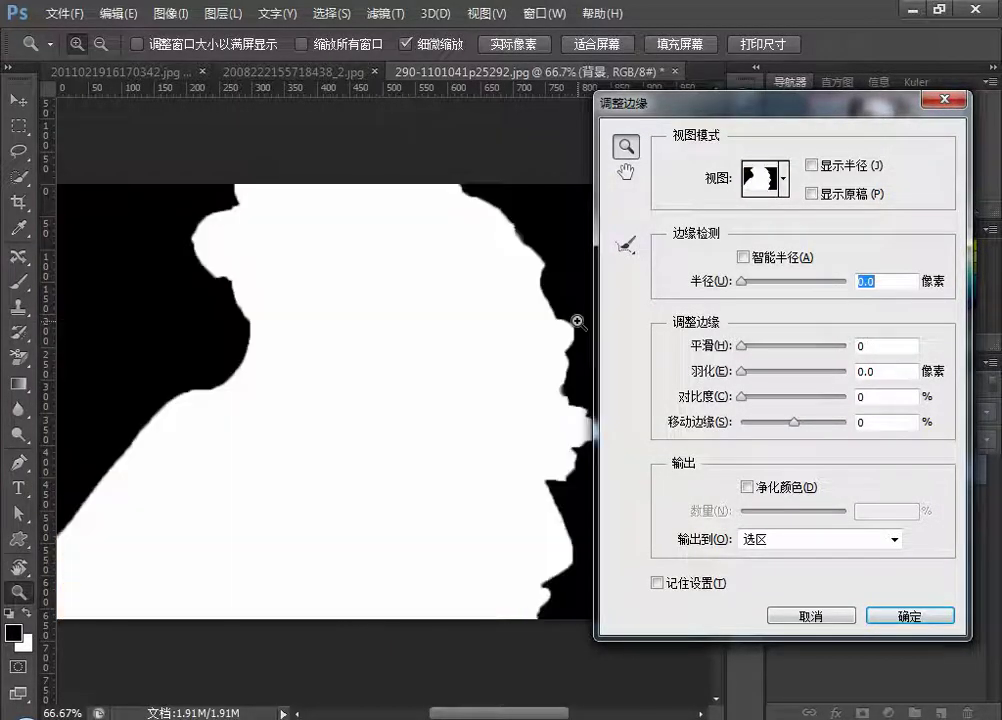
pyautogui.press('f')
pyautogui.press('f')
pyautogui.press('f')
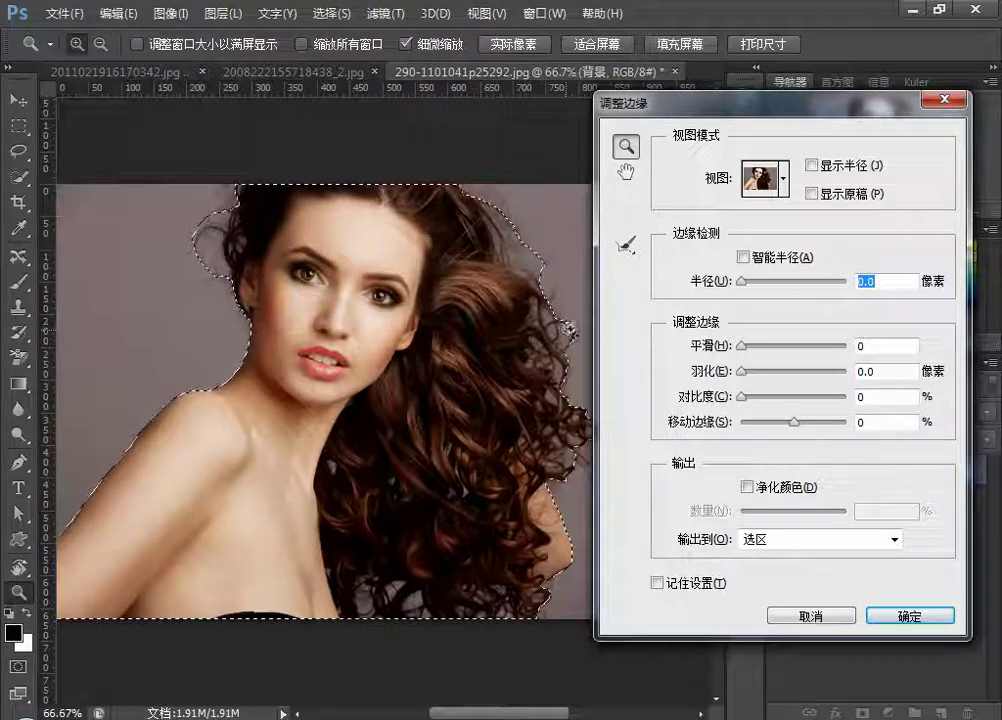
pyautogui.click(783, 182)
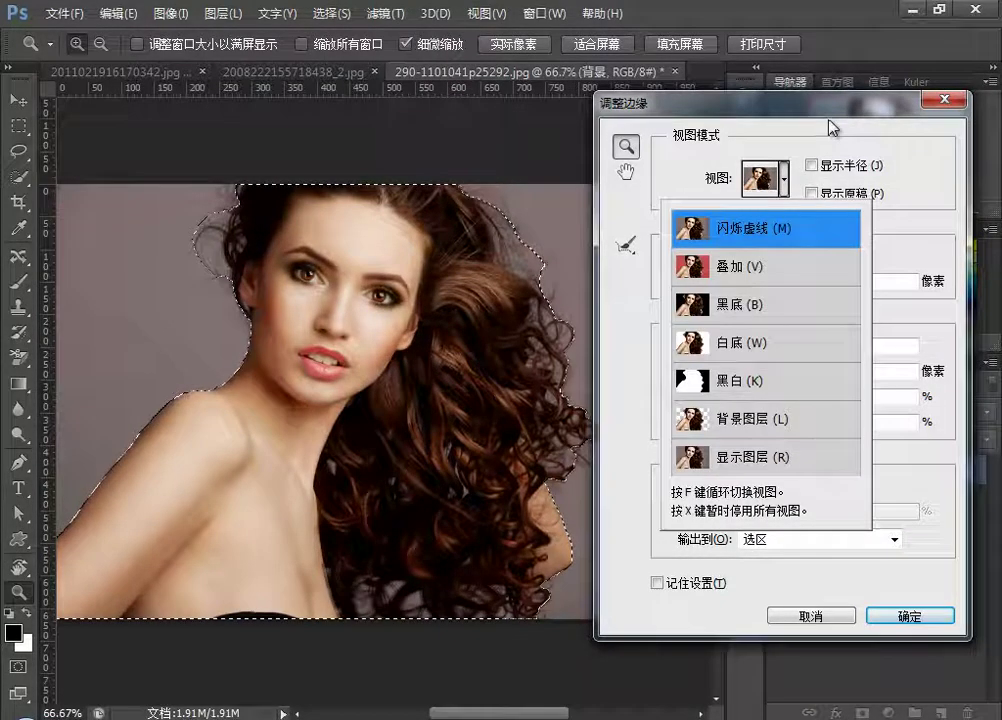
pyautogui.click(767, 457)
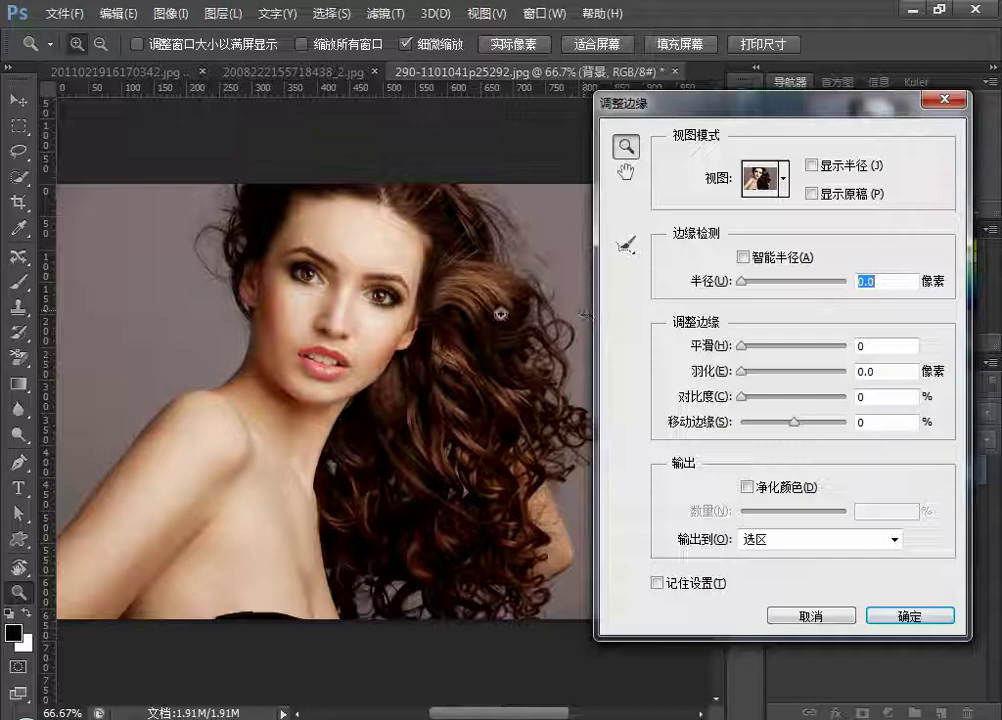
pyautogui.click(770, 185)
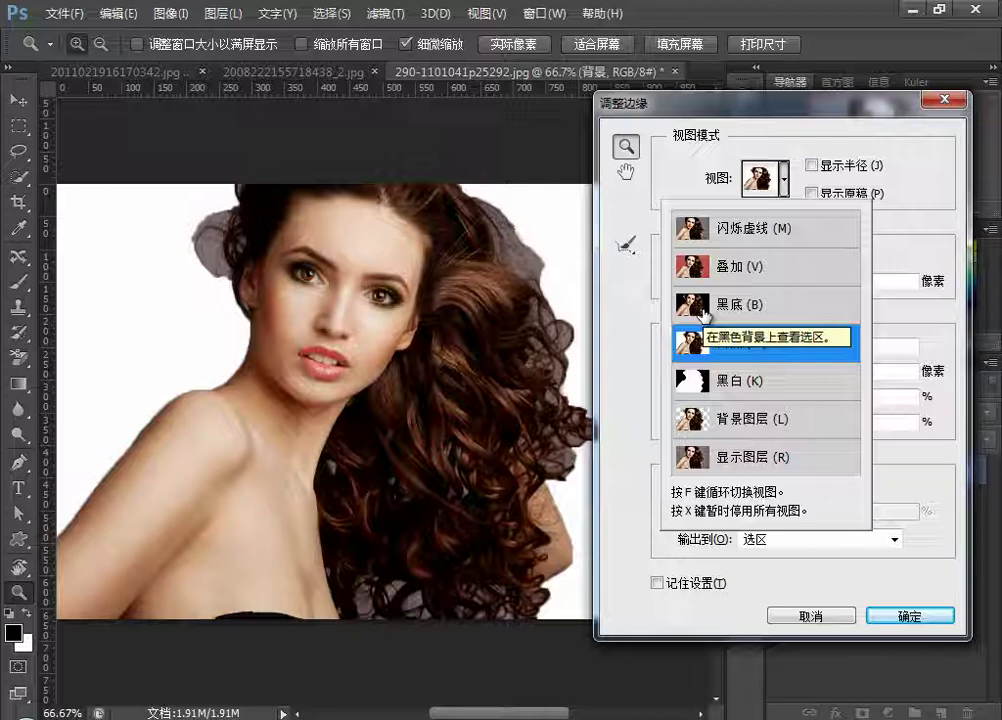
pyautogui.click(730, 342)
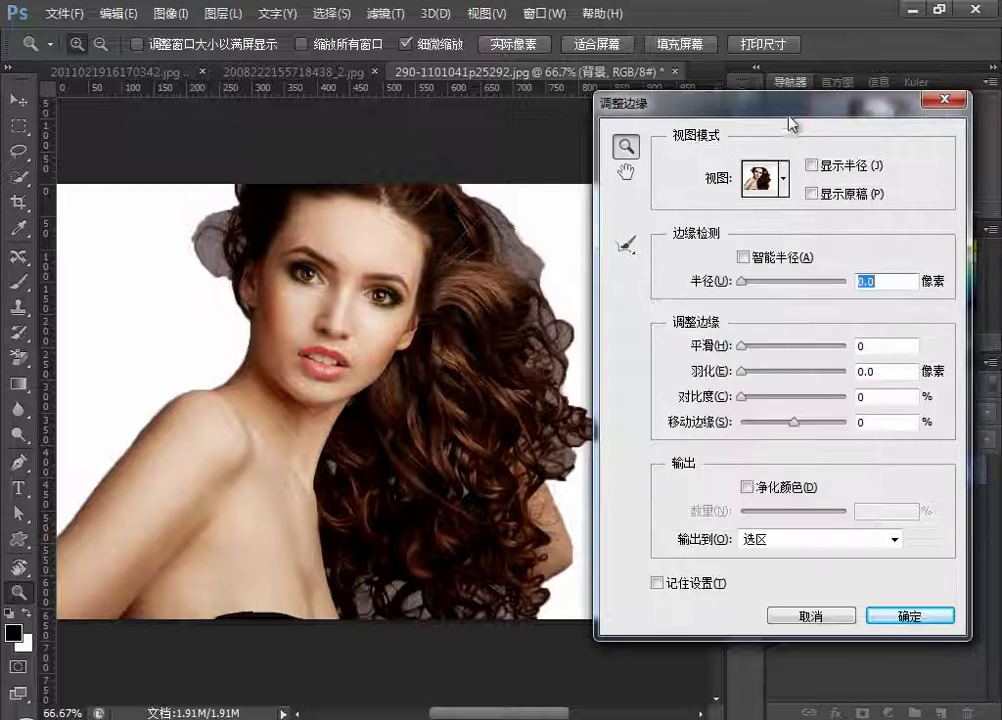
pyautogui.click(811, 168)
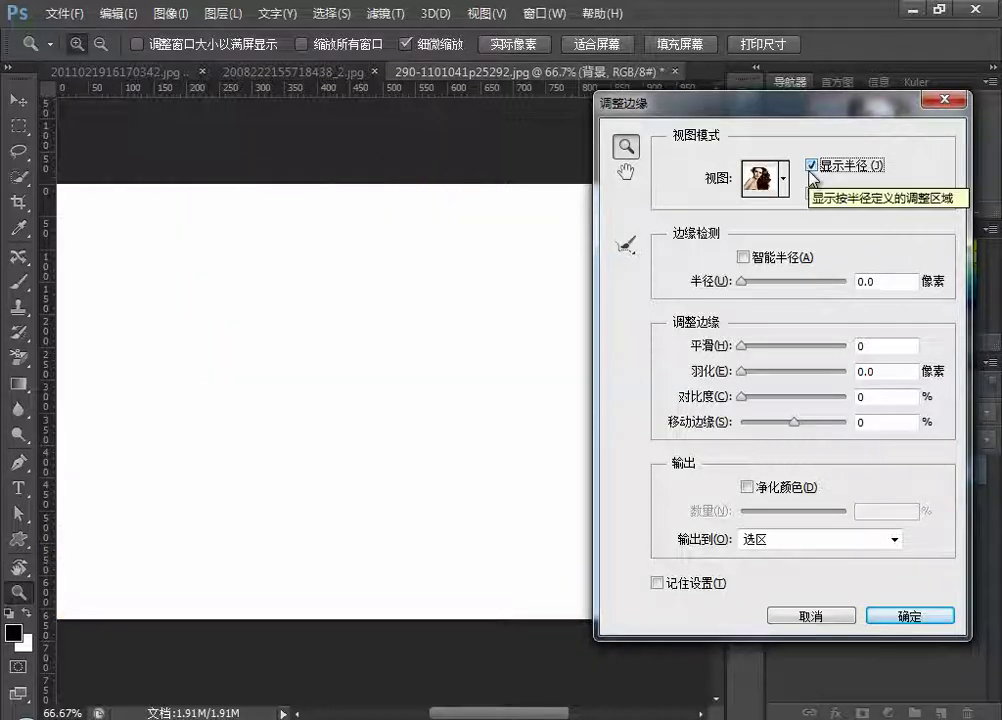
pyautogui.click(811, 166)
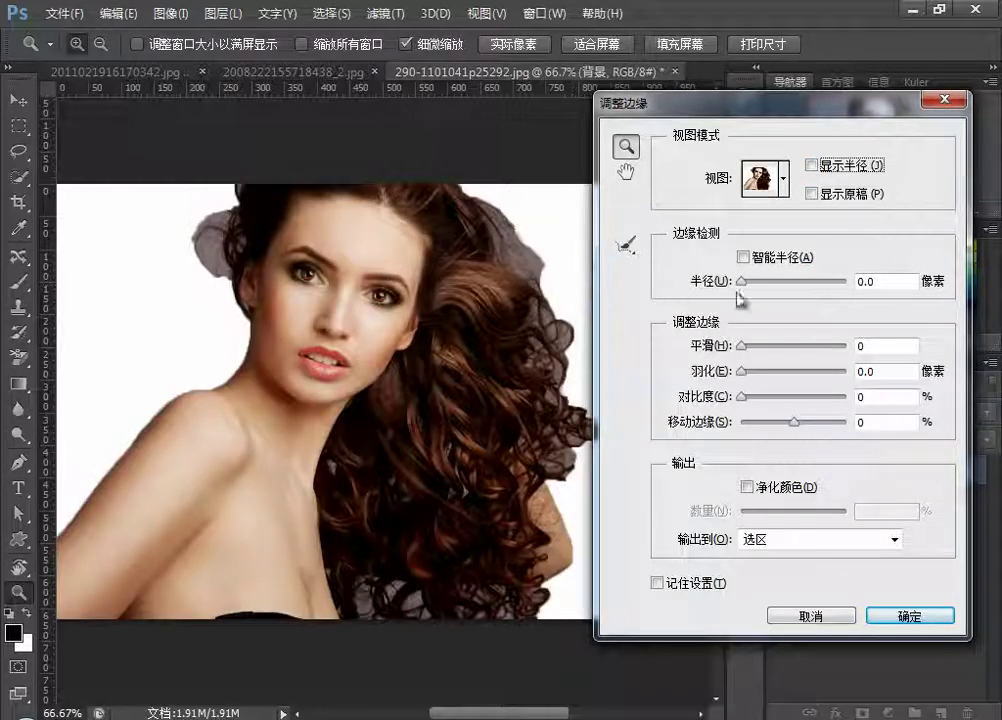
pyautogui.moveTo(742, 282); pyautogui.dragTo(790, 283)
pyautogui.click(811, 166)
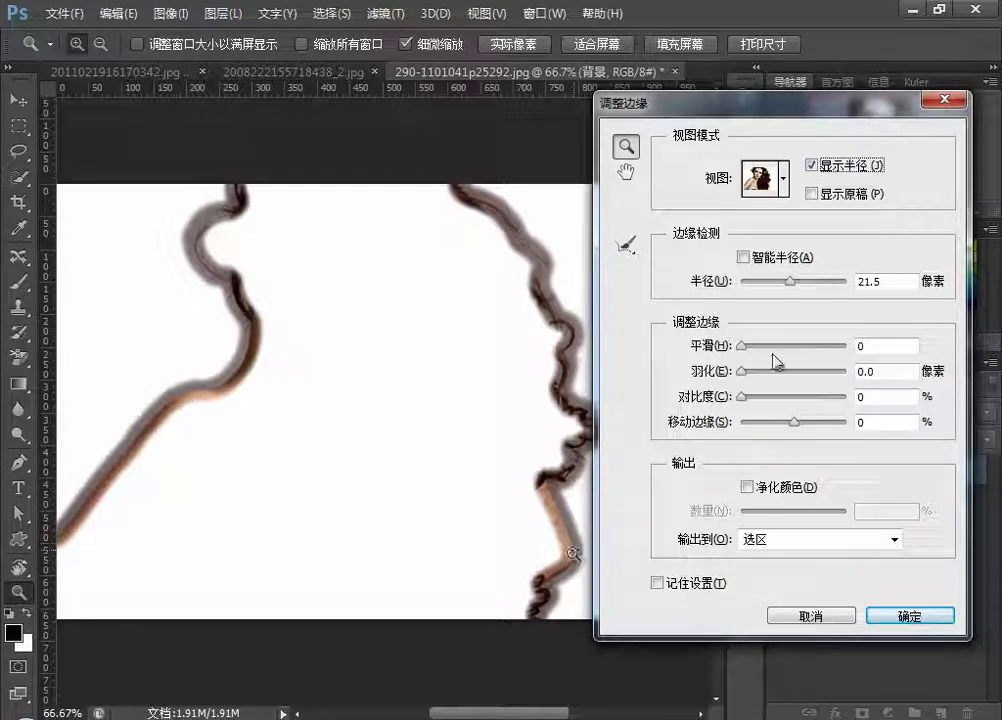
pyautogui.moveTo(797, 288); pyautogui.dragTo(742, 282)
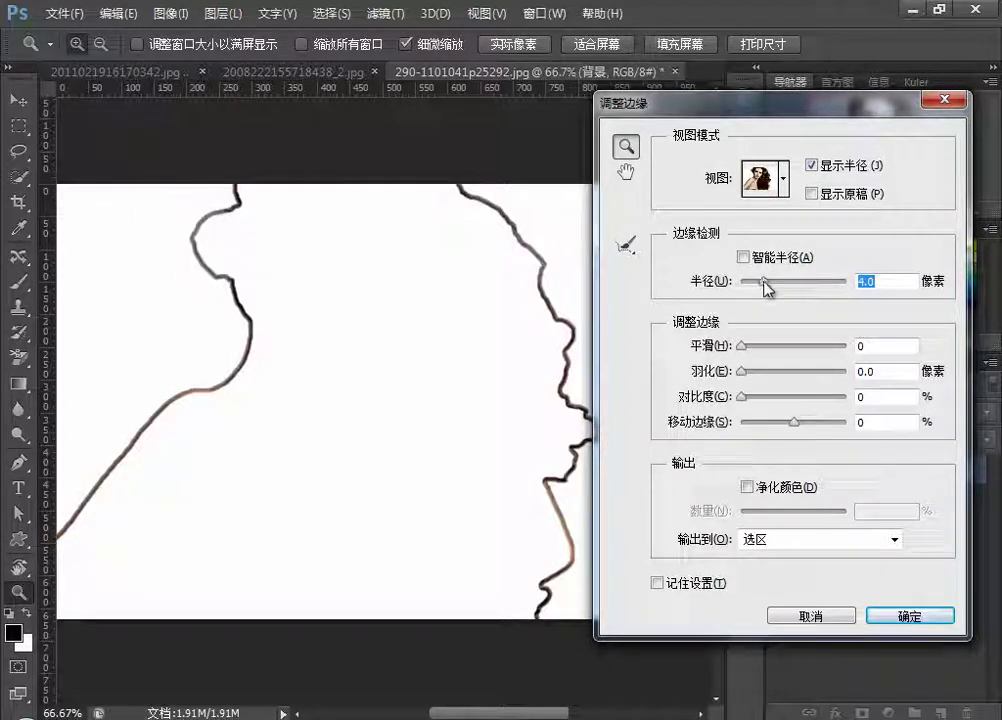
pyautogui.click(811, 166)
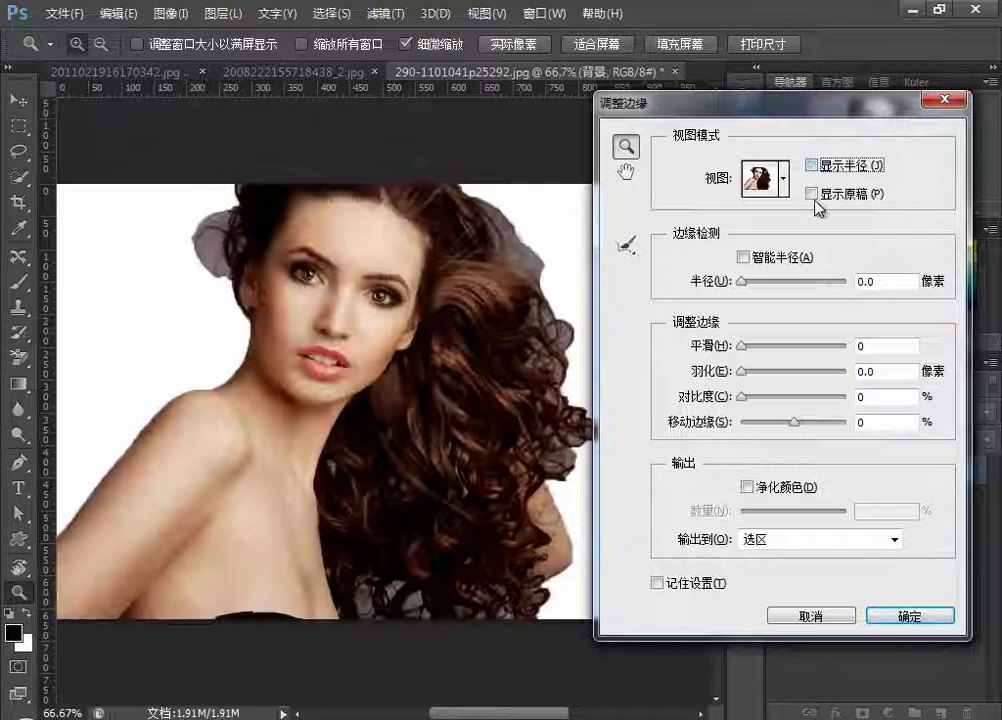
pyautogui.click(811, 194)
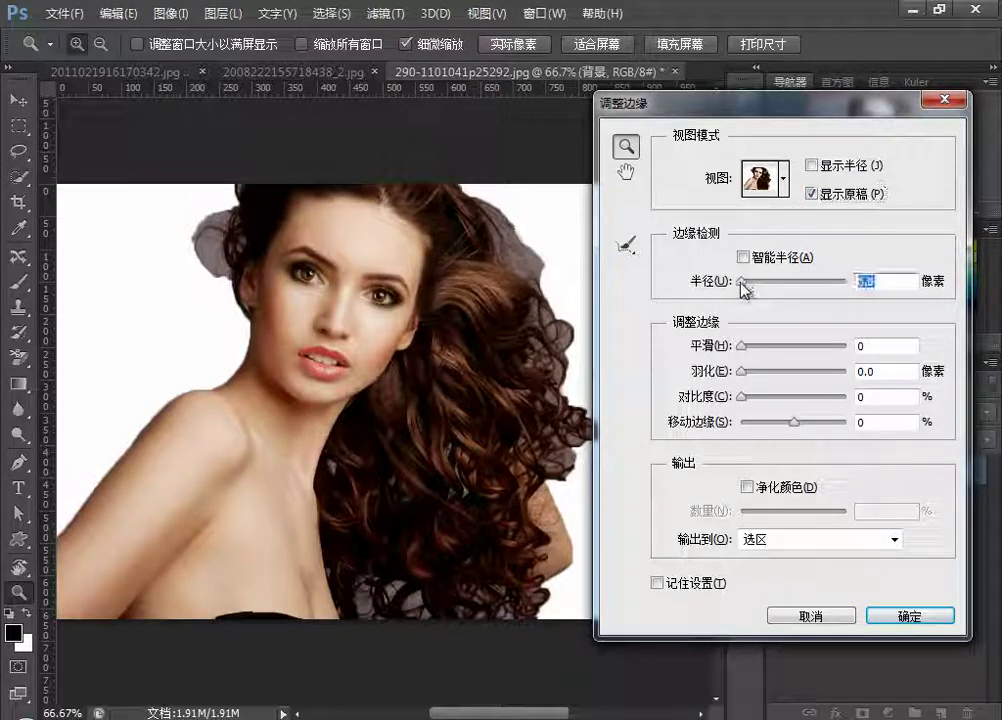
pyautogui.moveTo(743, 284); pyautogui.dragTo(795, 282)
pyautogui.click(811, 194)
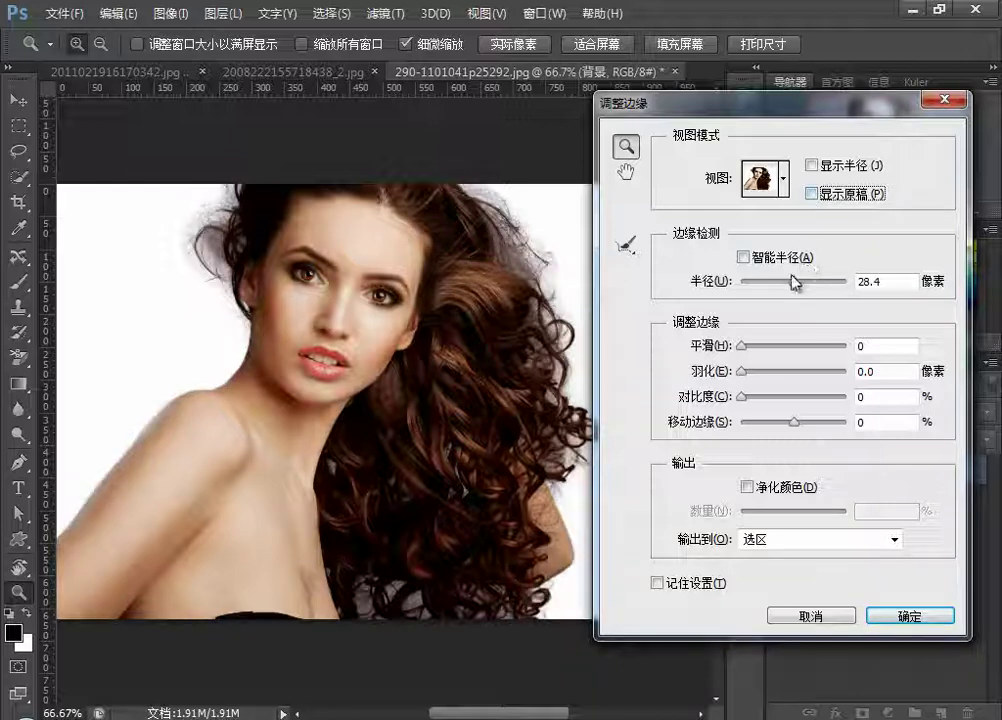
pyautogui.click(812, 194)
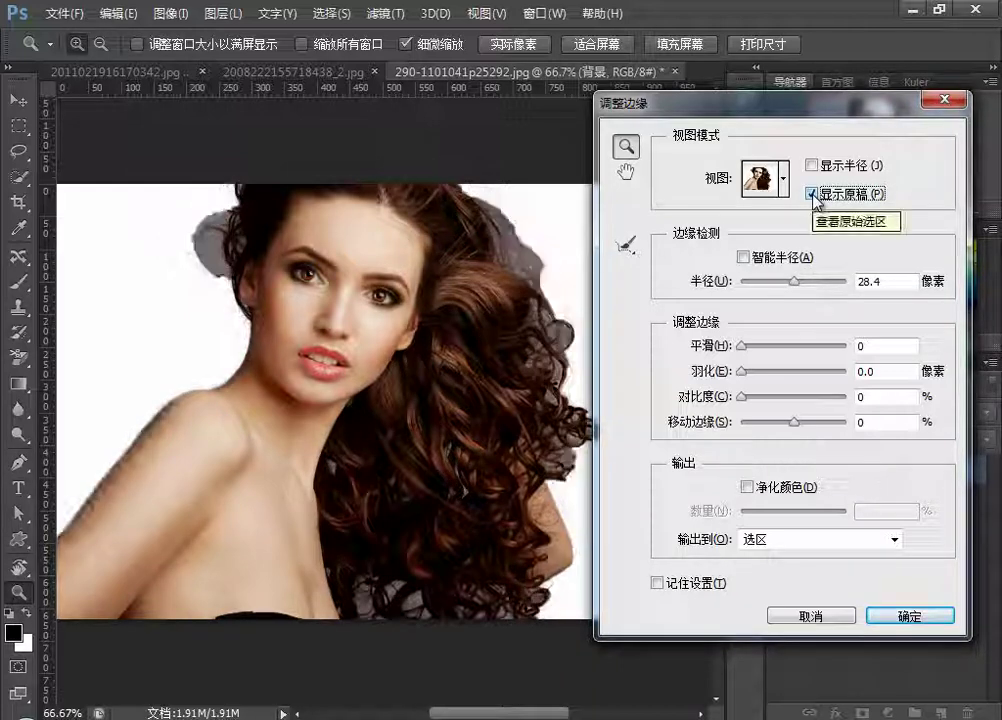
pyautogui.click(812, 194)
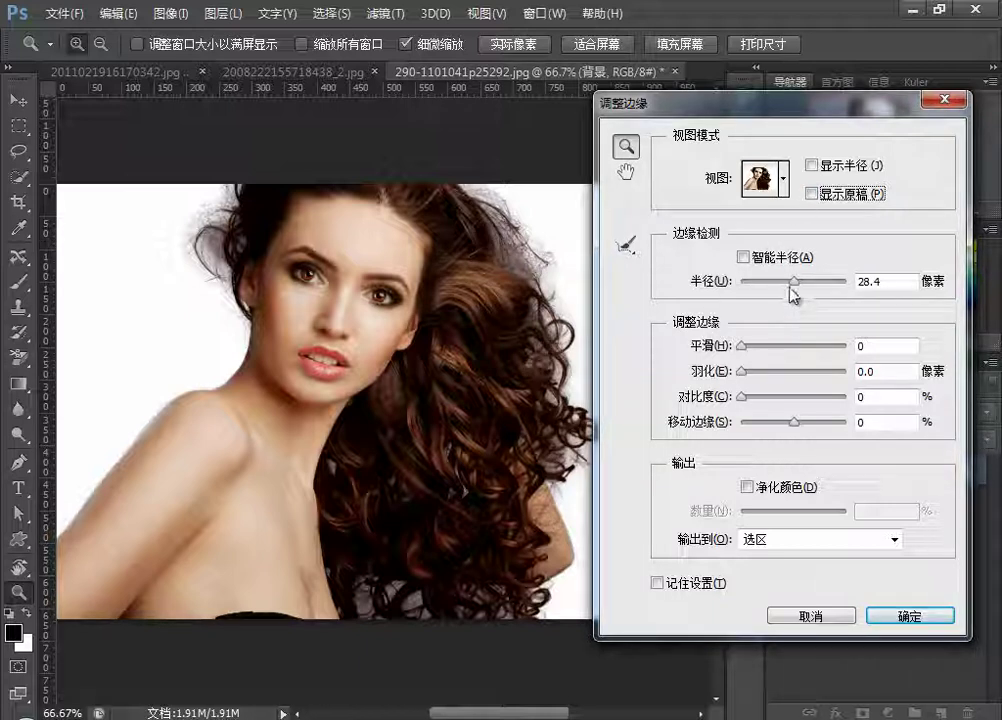
pyautogui.moveTo(790, 286); pyautogui.dragTo(817, 286)
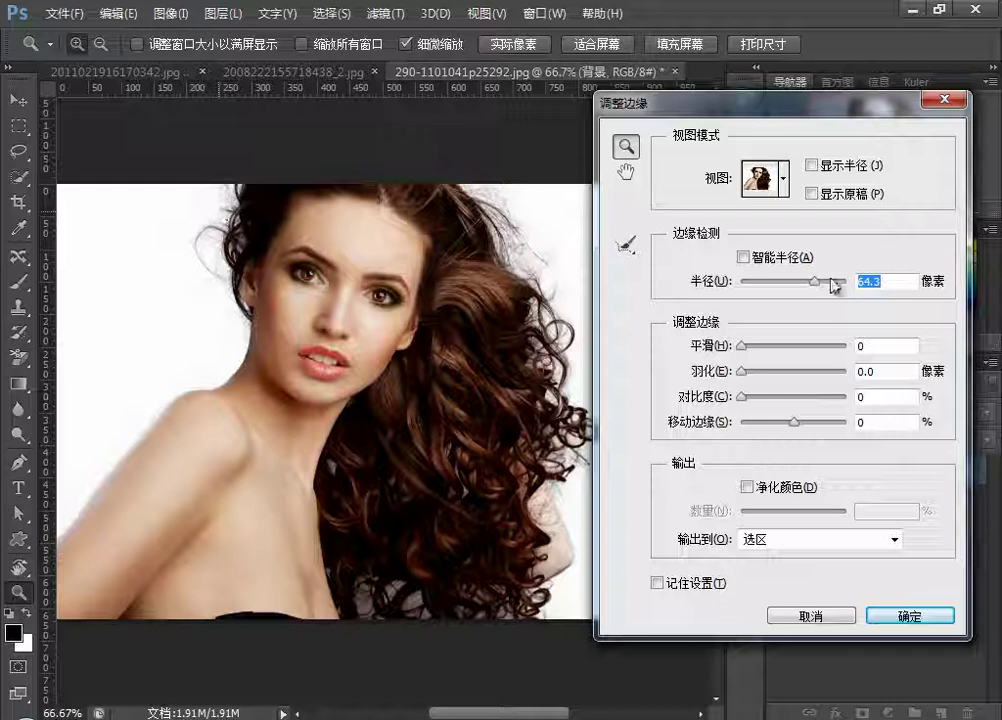
pyautogui.moveTo(818, 283); pyautogui.dragTo(640, 285)
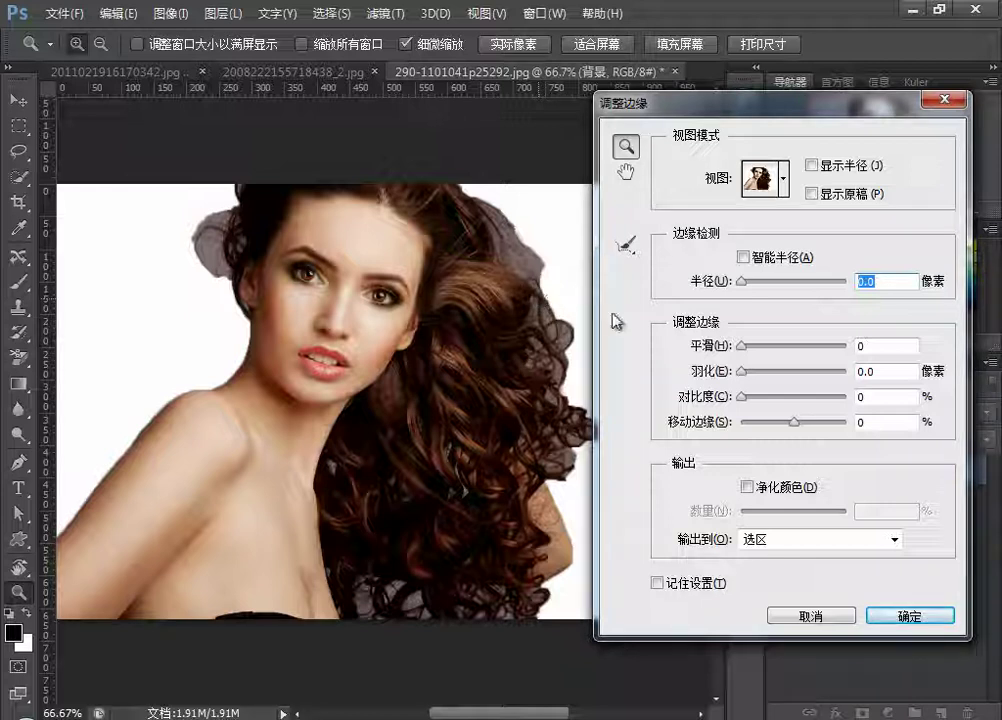
pyautogui.click(743, 257)
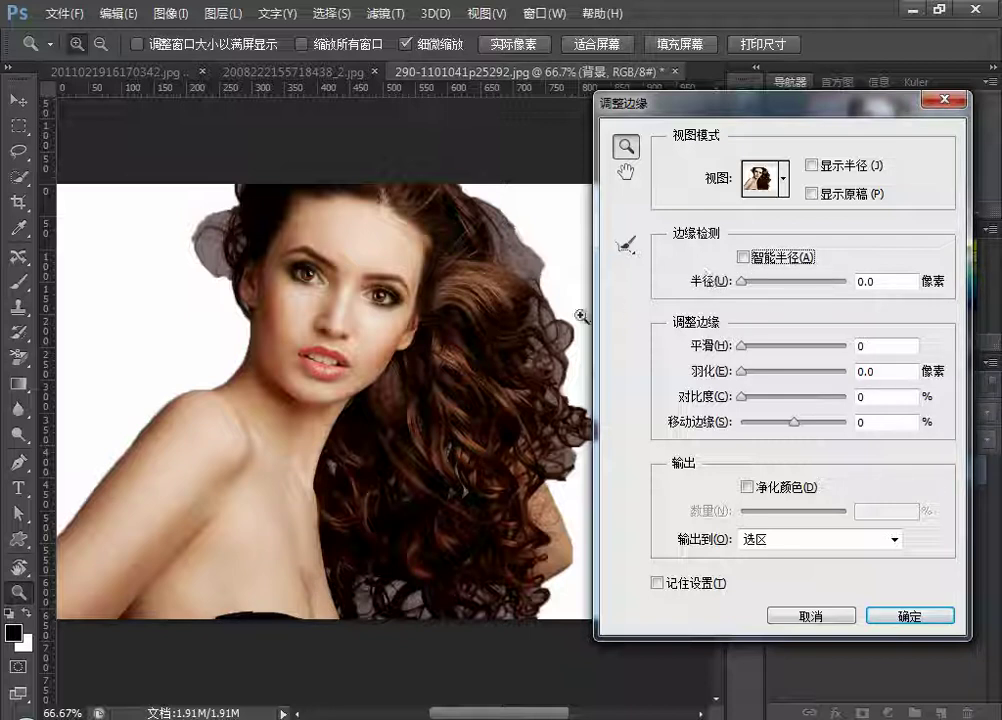
# Step: Drag the Edge Detection radius up to 64.3 px to catch the curly fringe
pyautogui.moveTo(741, 282); pyautogui.dragTo(768, 284)
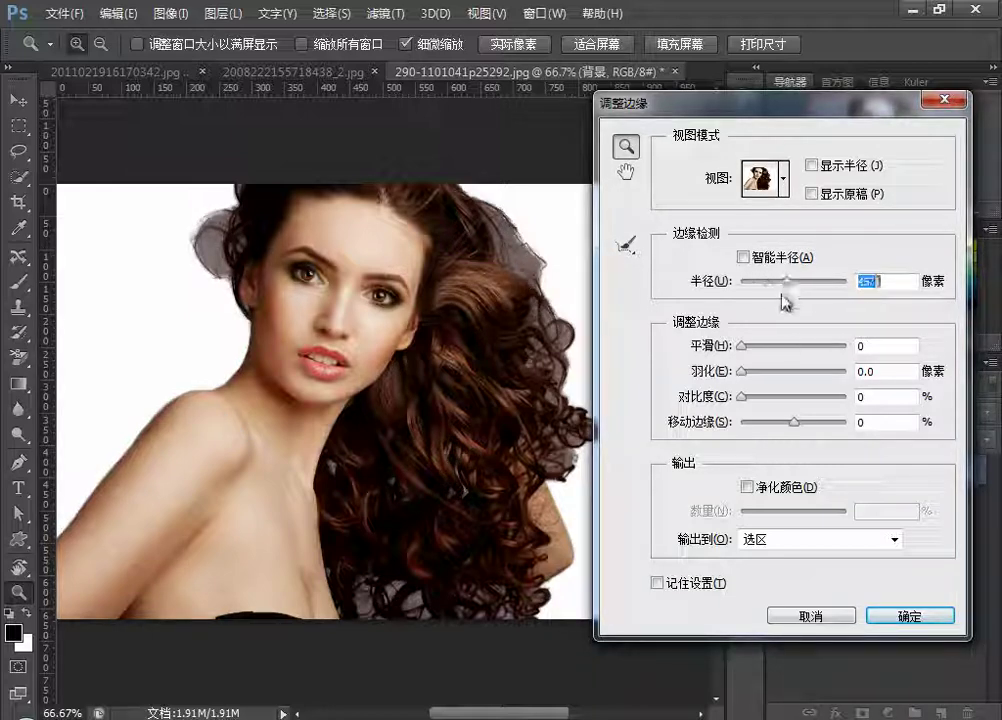
pyautogui.moveTo(772, 289)
pyautogui.mouseDown()
pyautogui.moveTo(825, 286)
pyautogui.moveTo(814, 284)
pyautogui.mouseUp()
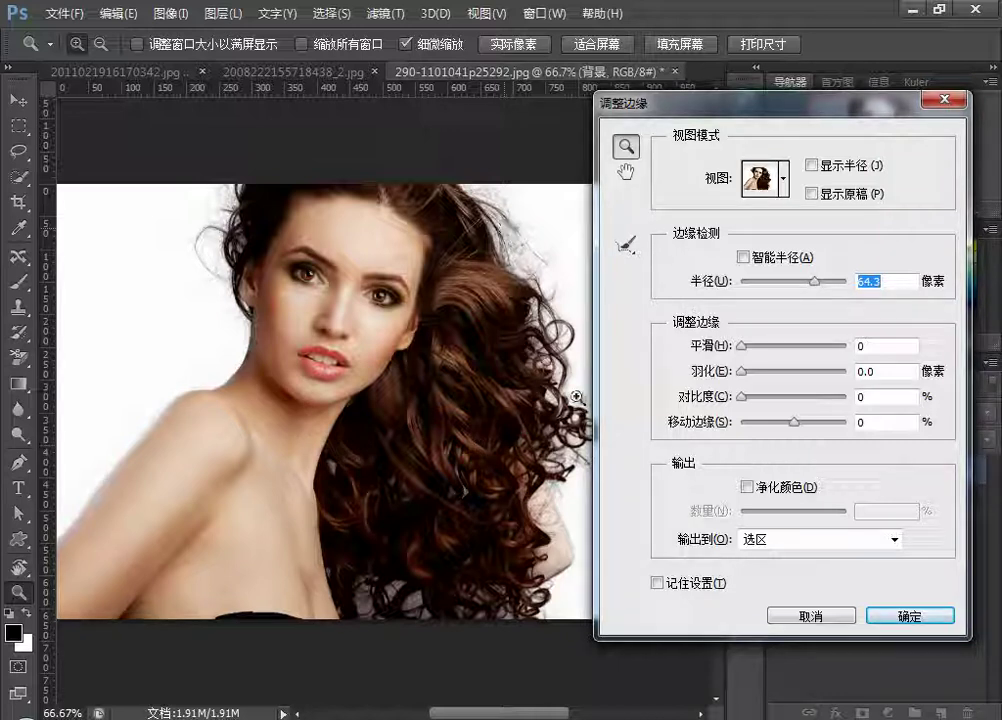
# Step: Select the Refine Radius Tool and paint along the lower hair edge
pyautogui.click(625, 244)
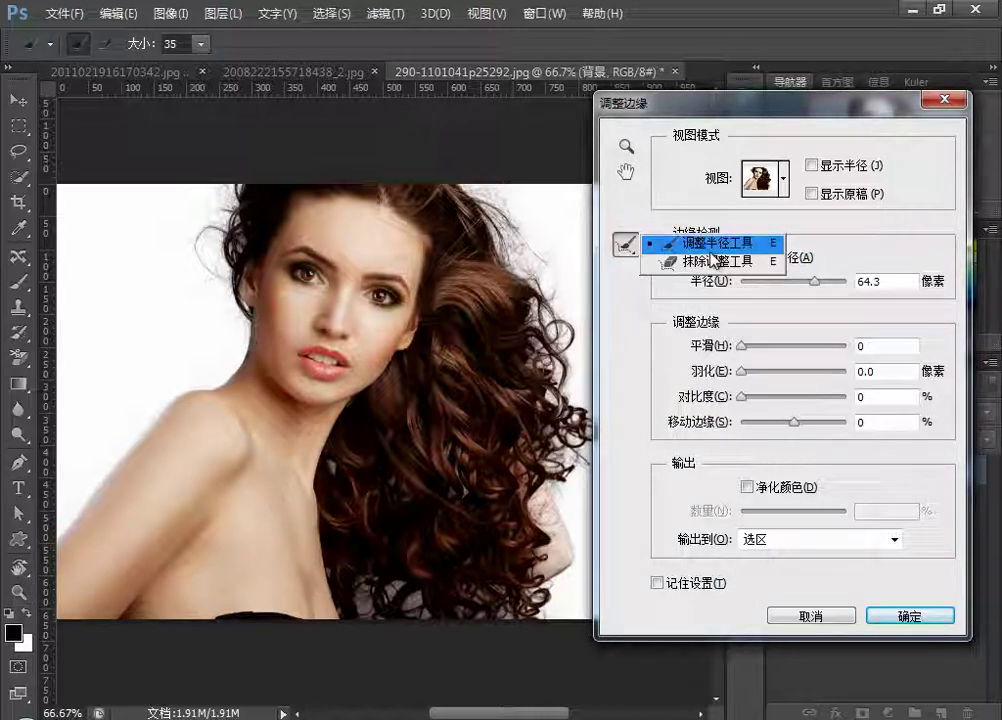
pyautogui.click(650, 244)
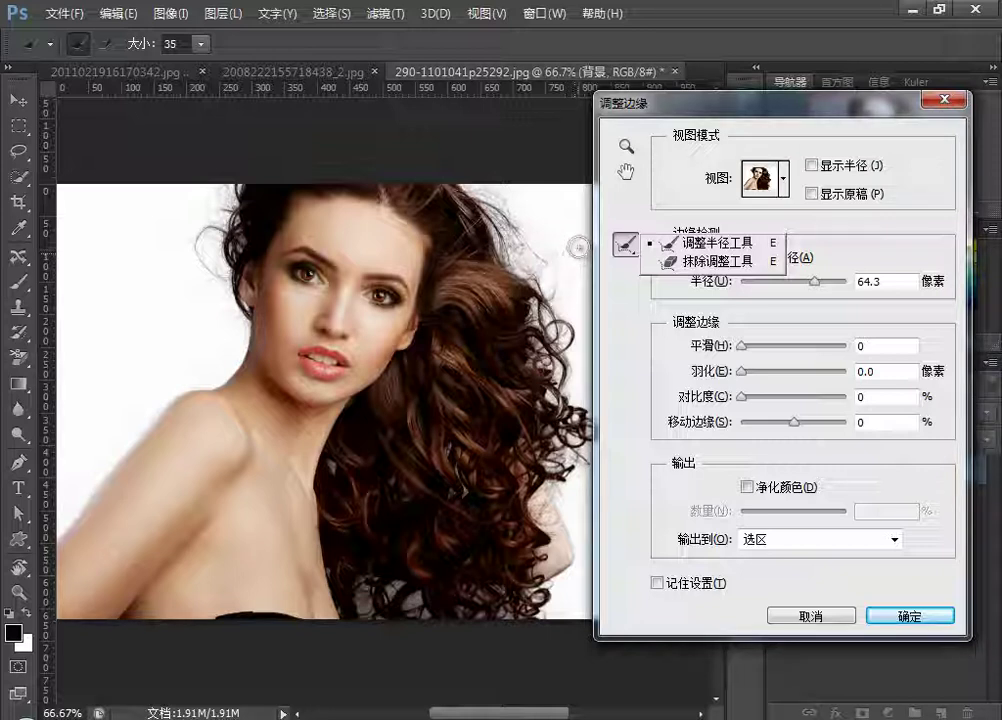
pyautogui.click(700, 242)
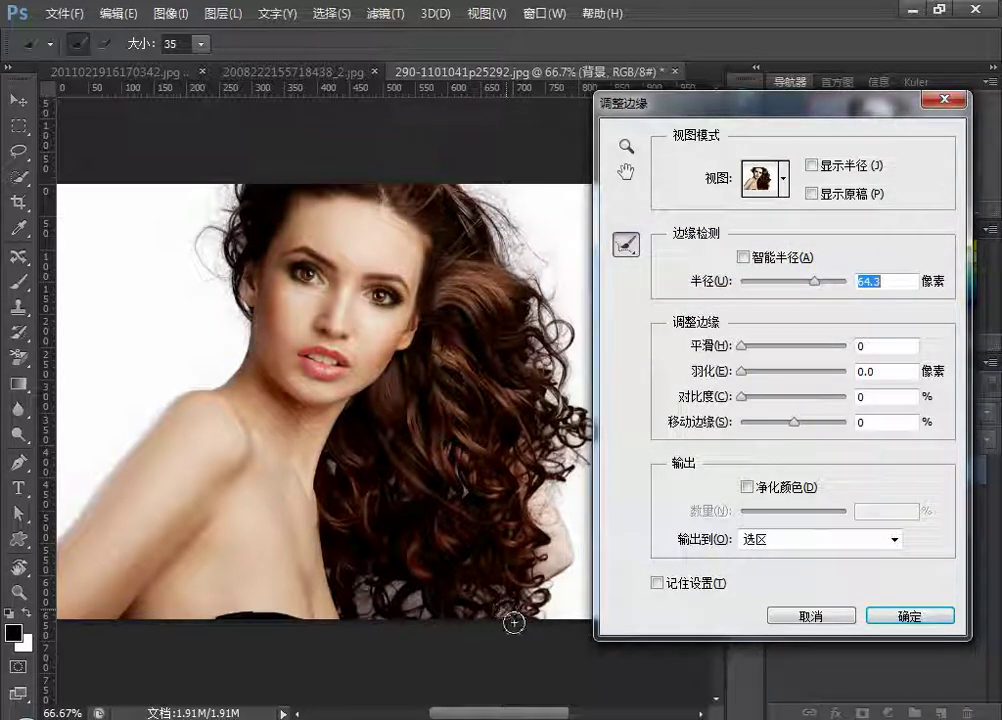
pyautogui.moveTo(506, 609); pyautogui.dragTo(471, 602)
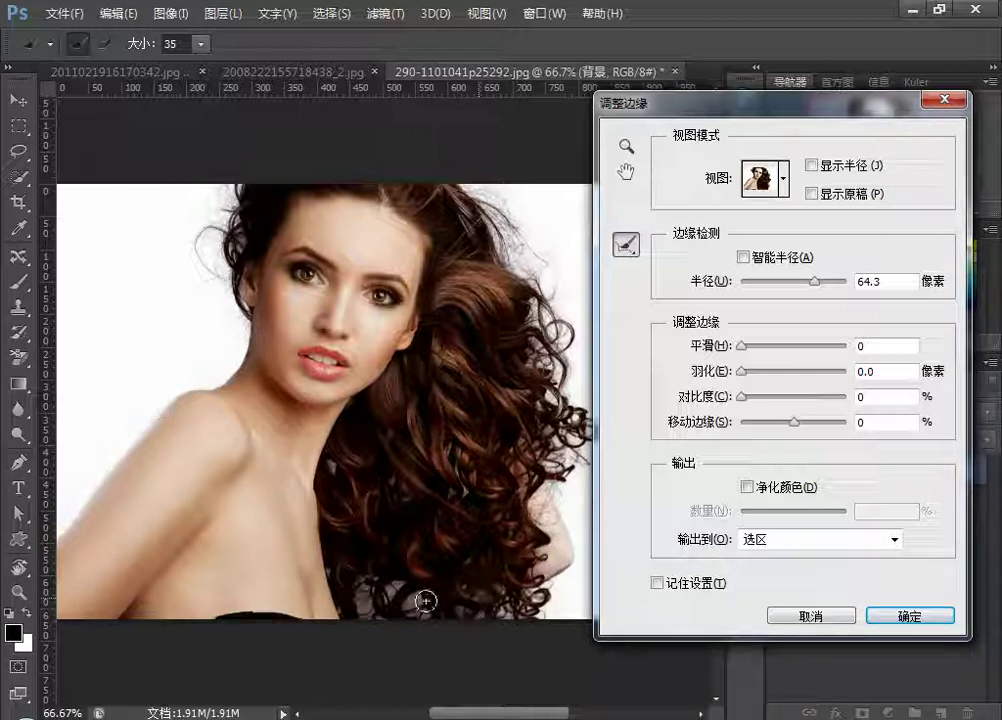
pyautogui.moveTo(471, 602)
pyautogui.mouseDown()
pyautogui.moveTo(533, 600)
pyautogui.moveTo(367, 585)
pyautogui.mouseUp()
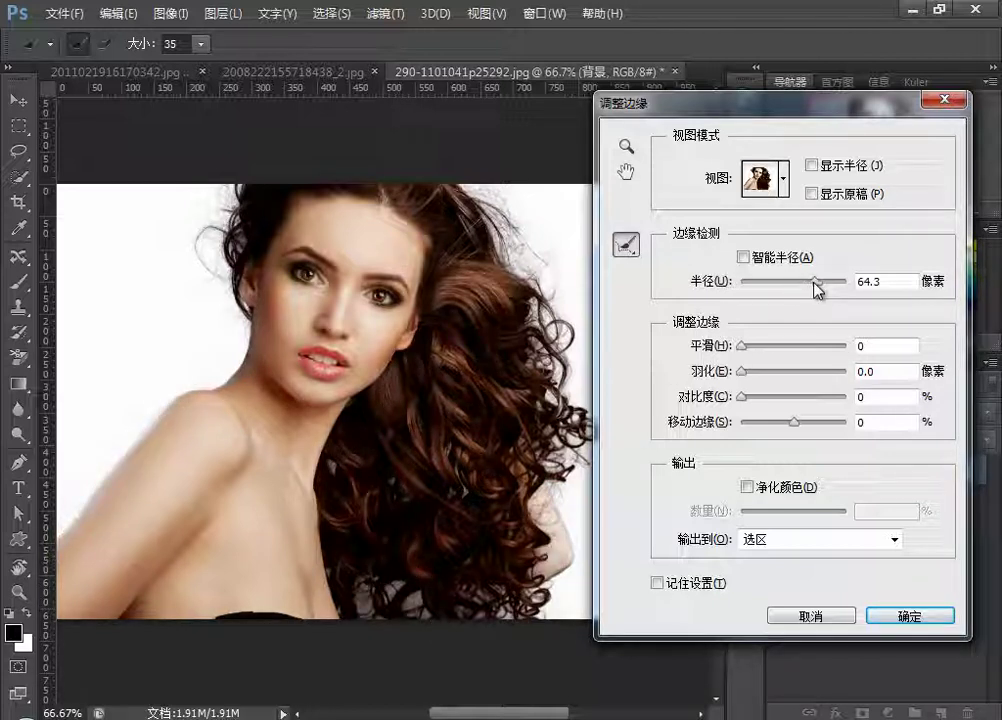
# Step: Set the radius to 0, then brush the lower hair edge and the fringe left of the head
pyautogui.moveTo(816, 283); pyautogui.dragTo(735, 284)
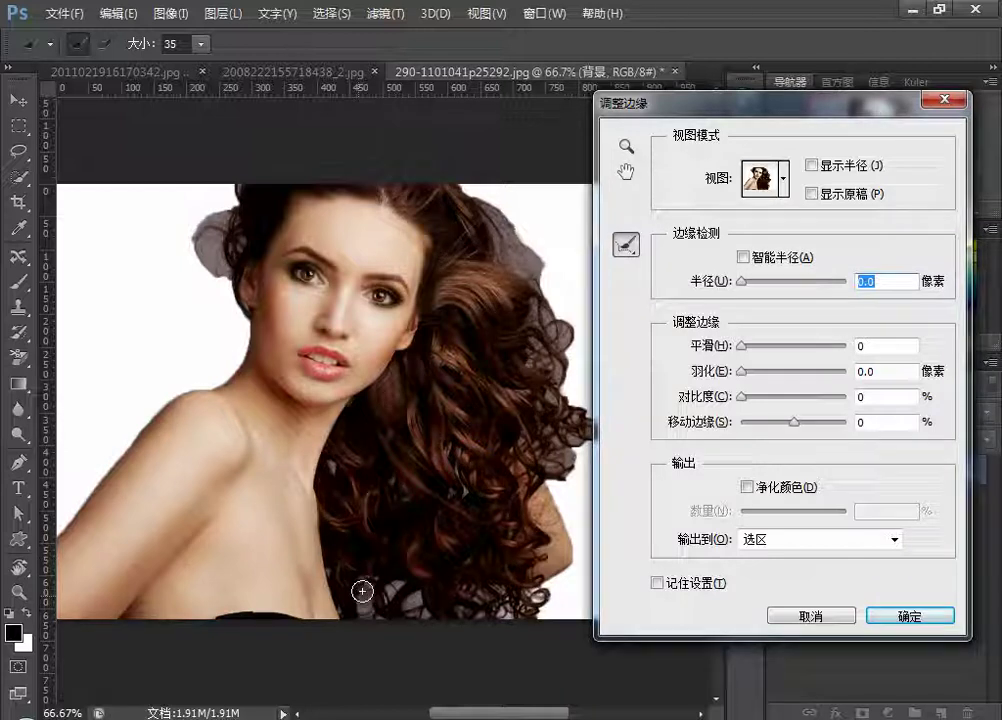
pyautogui.moveTo(425, 604); pyautogui.dragTo(497, 608)
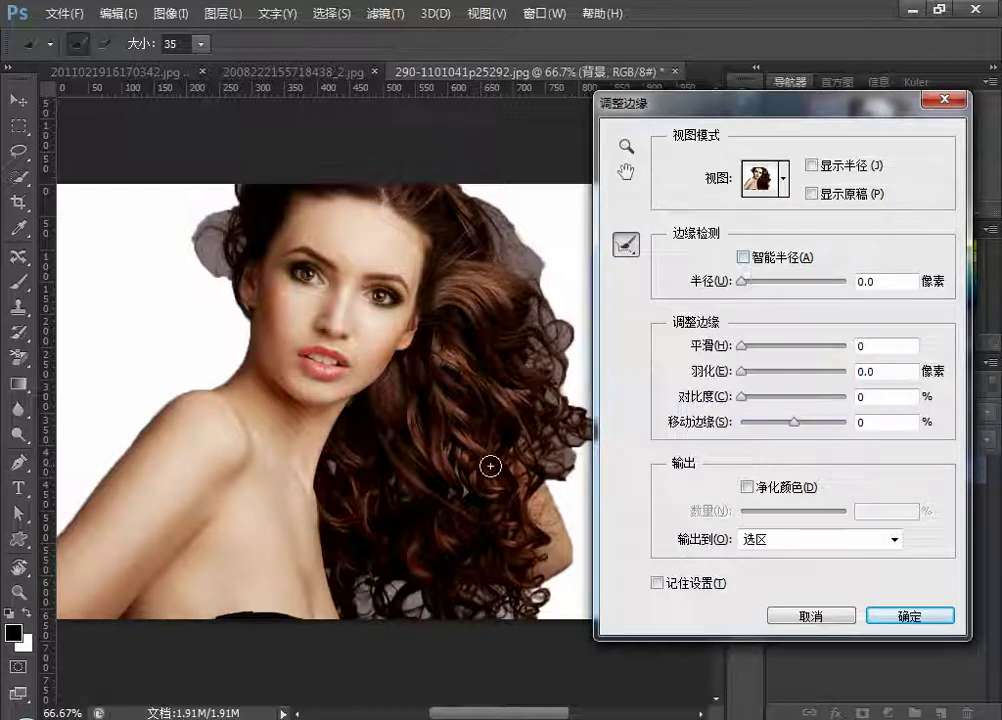
pyautogui.click(630, 248)
pyautogui.click(680, 237)
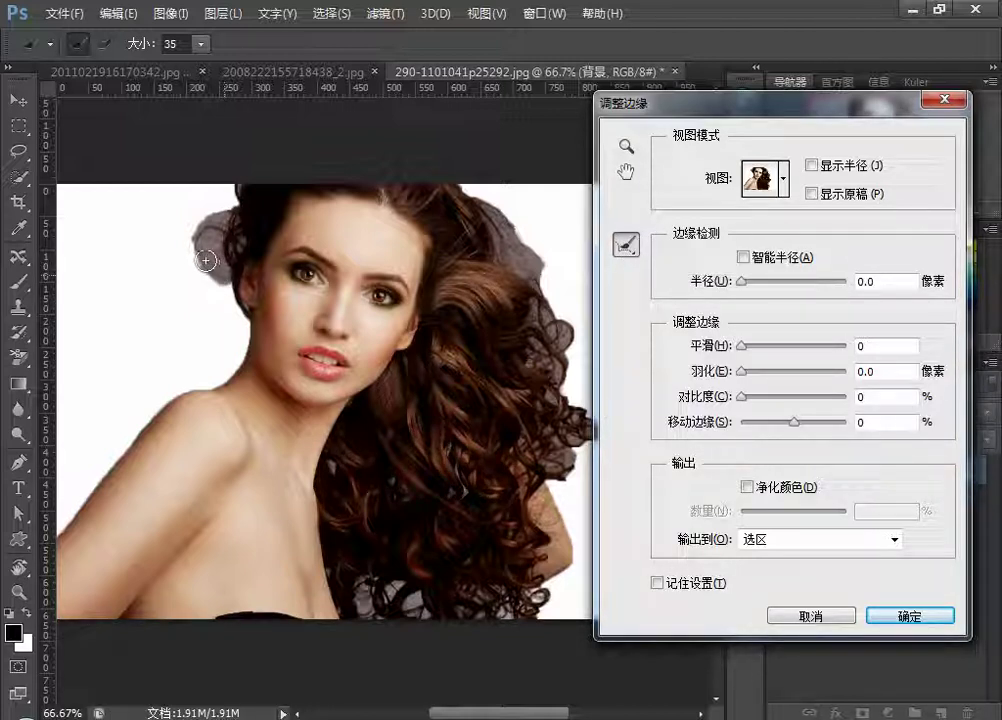
pyautogui.moveTo(205, 260)
pyautogui.mouseDown()
pyautogui.moveTo(204, 219)
pyautogui.moveTo(242, 206)
pyautogui.moveTo(160, 175)
pyautogui.mouseUp()
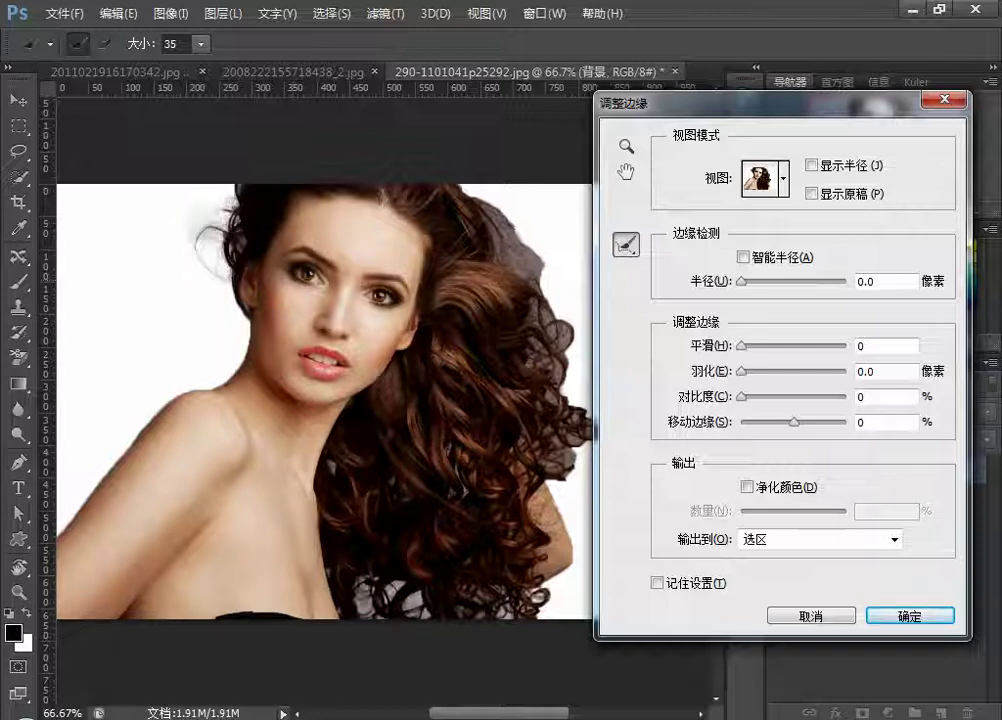
pyautogui.click(626, 246)
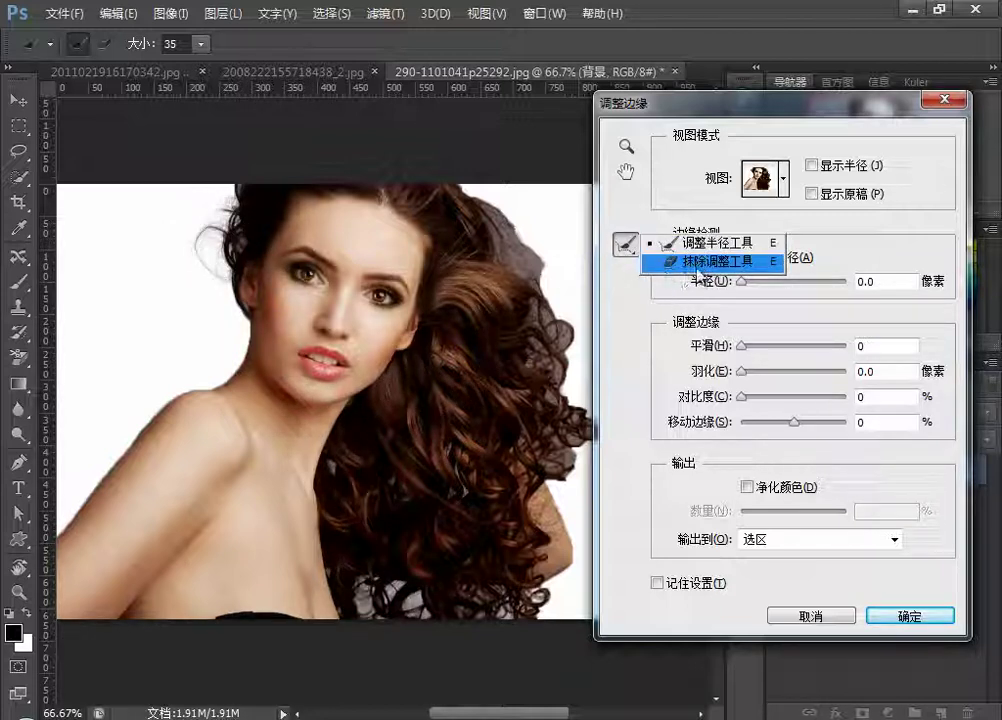
# Step: Erase the refinement left of the head, then re-refine it with a 50 px Refine Radius brush
pyautogui.click(700, 262)
pyautogui.moveTo(246, 268)
pyautogui.mouseDown()
pyautogui.moveTo(197, 242)
pyautogui.moveTo(206, 206)
pyautogui.mouseUp()
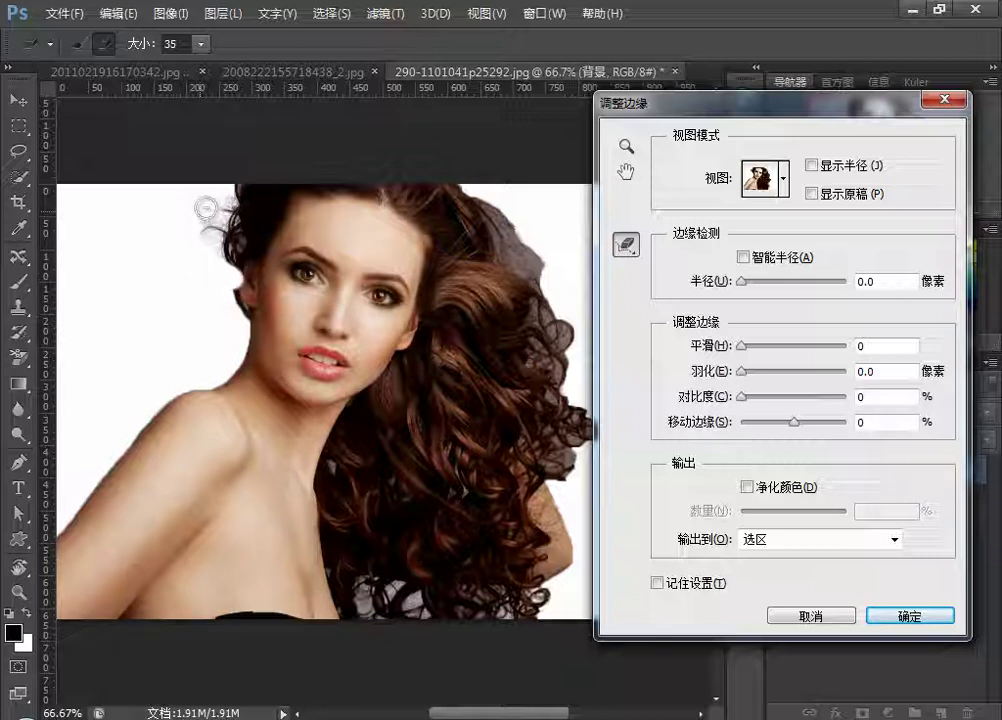
pyautogui.click(628, 245)
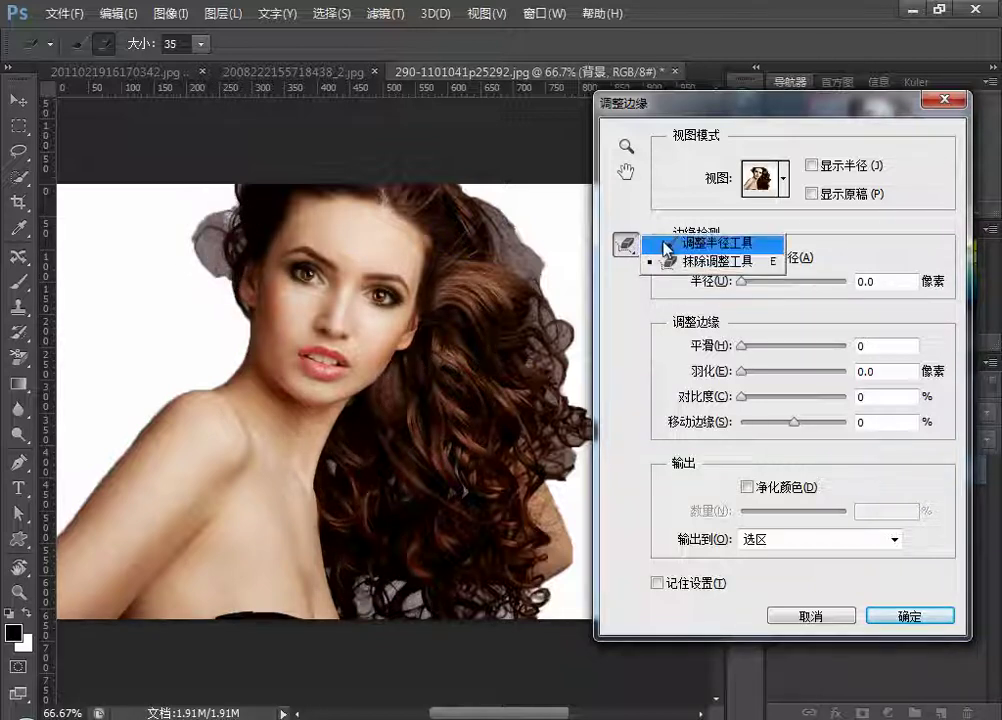
pyautogui.click(693, 243)
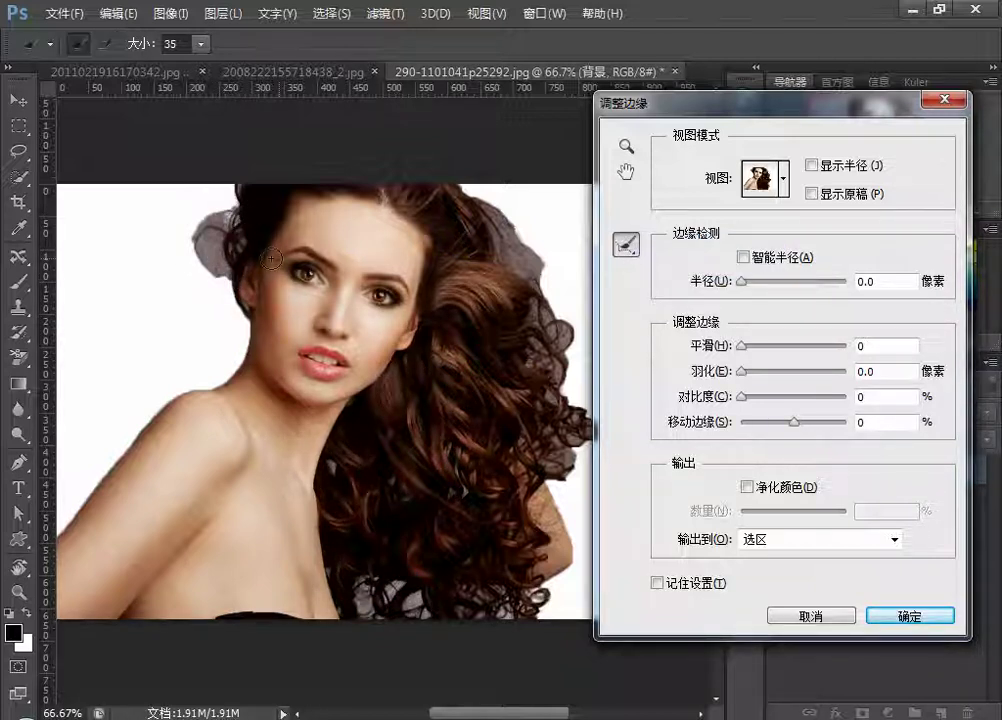
pyautogui.press(']')
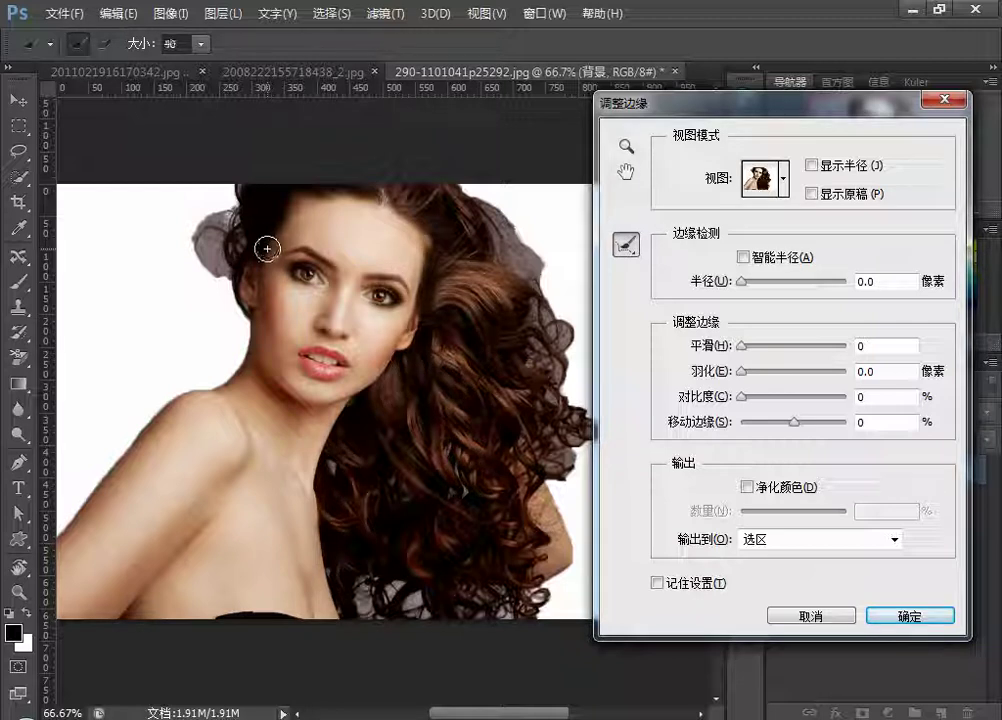
pyautogui.press(']')
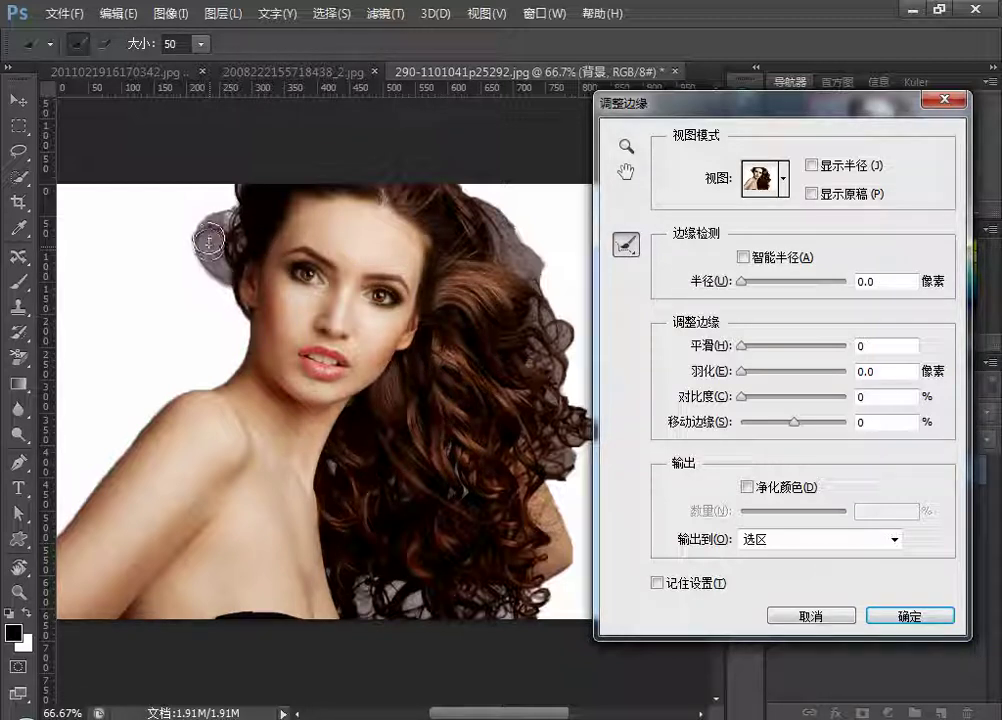
pyautogui.moveTo(190, 235); pyautogui.dragTo(230, 224)
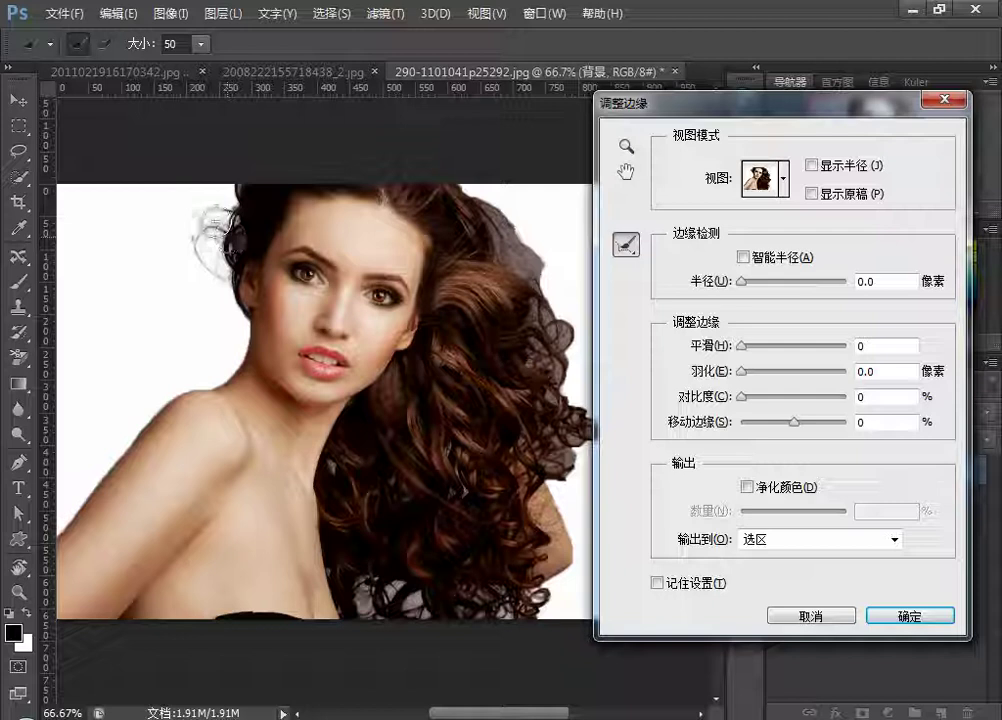
pyautogui.press('[')
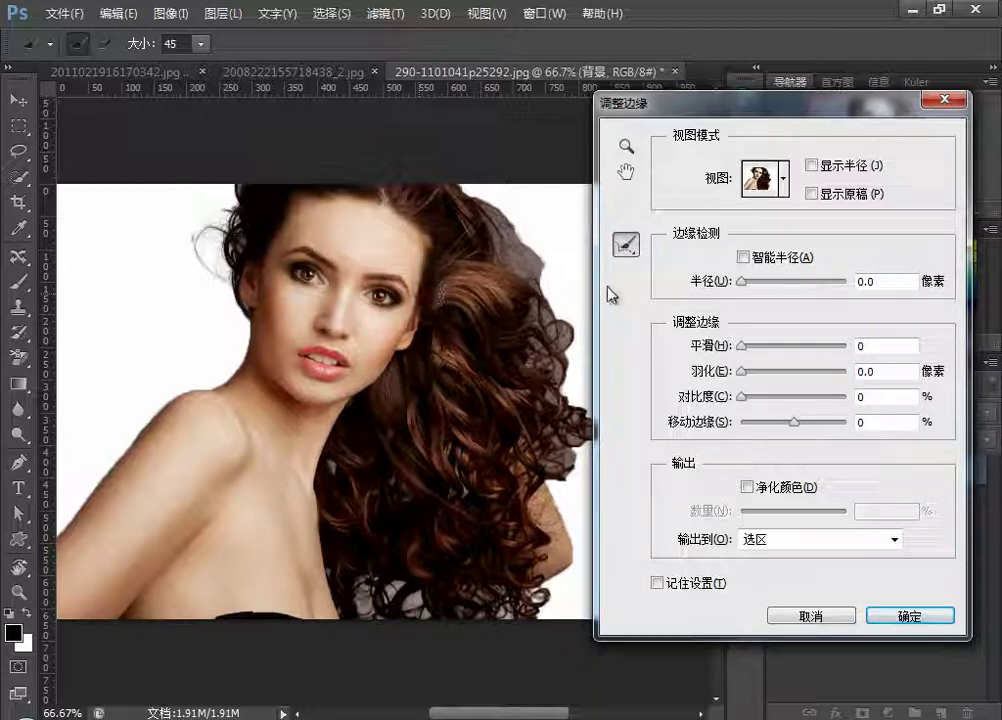
# Step: Restore the left fringe with Erase Refinements, then refine the left strands and right hair edge at 35 px
pyautogui.click(626, 244)
pyautogui.click(680, 257)
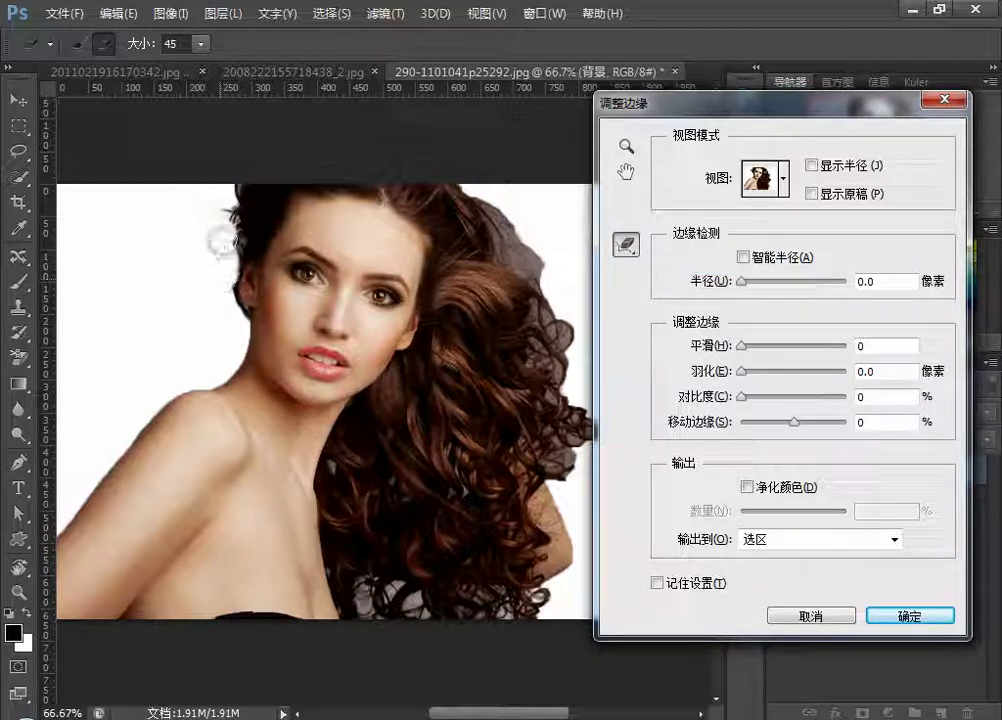
pyautogui.moveTo(200, 215); pyautogui.dragTo(235, 275)
pyautogui.press('[')
pyautogui.press('[')
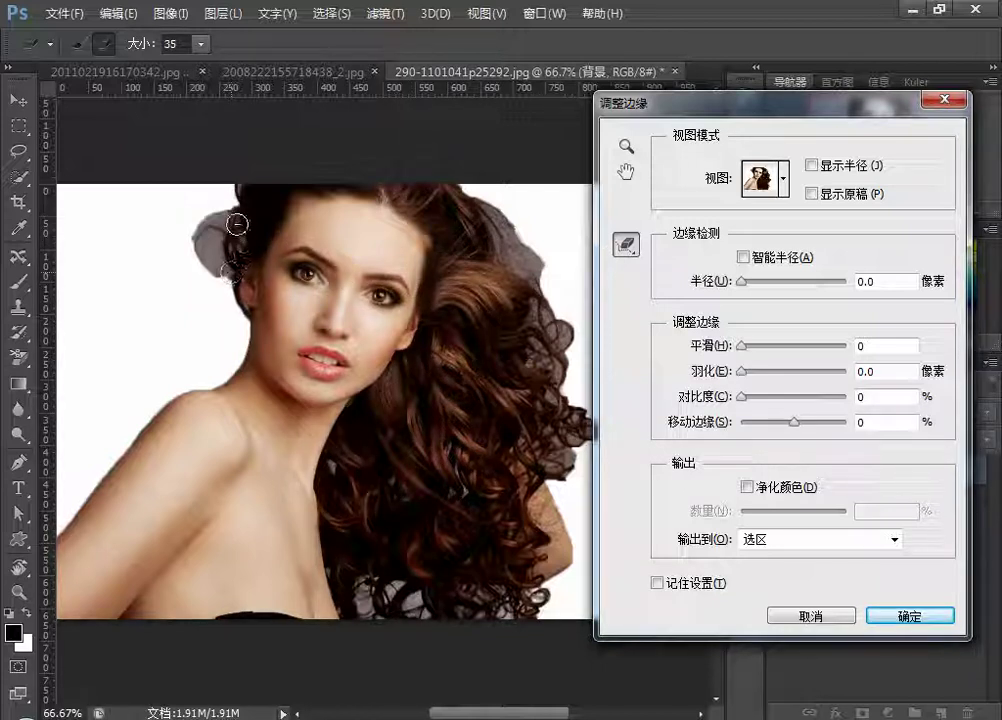
pyautogui.click(626, 244)
pyautogui.click(669, 247)
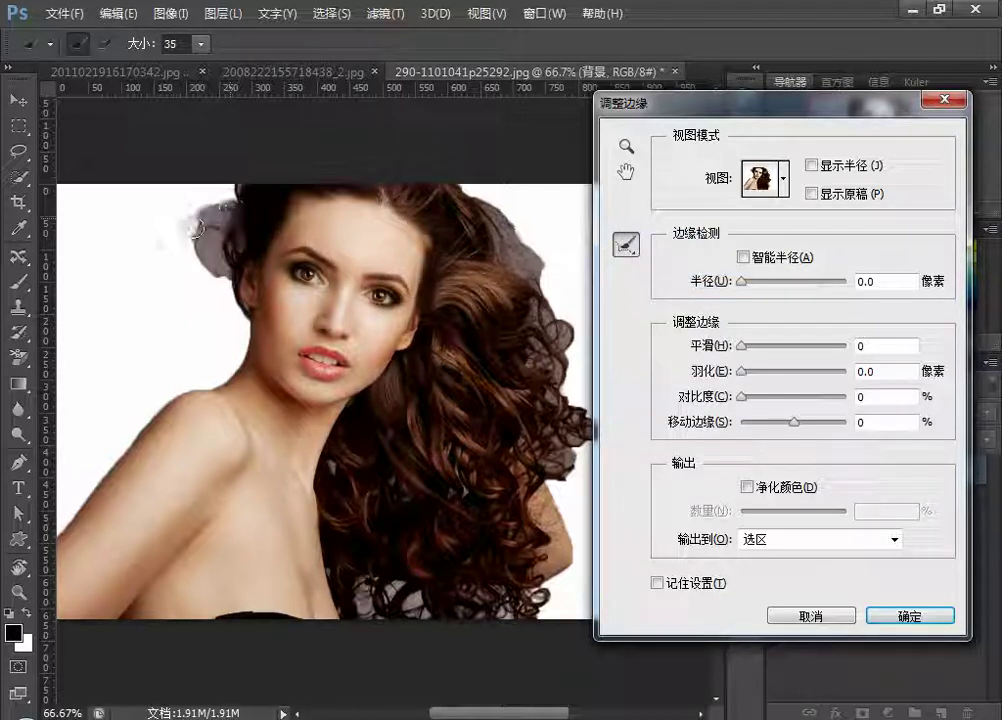
pyautogui.moveTo(228, 230); pyautogui.dragTo(236, 269)
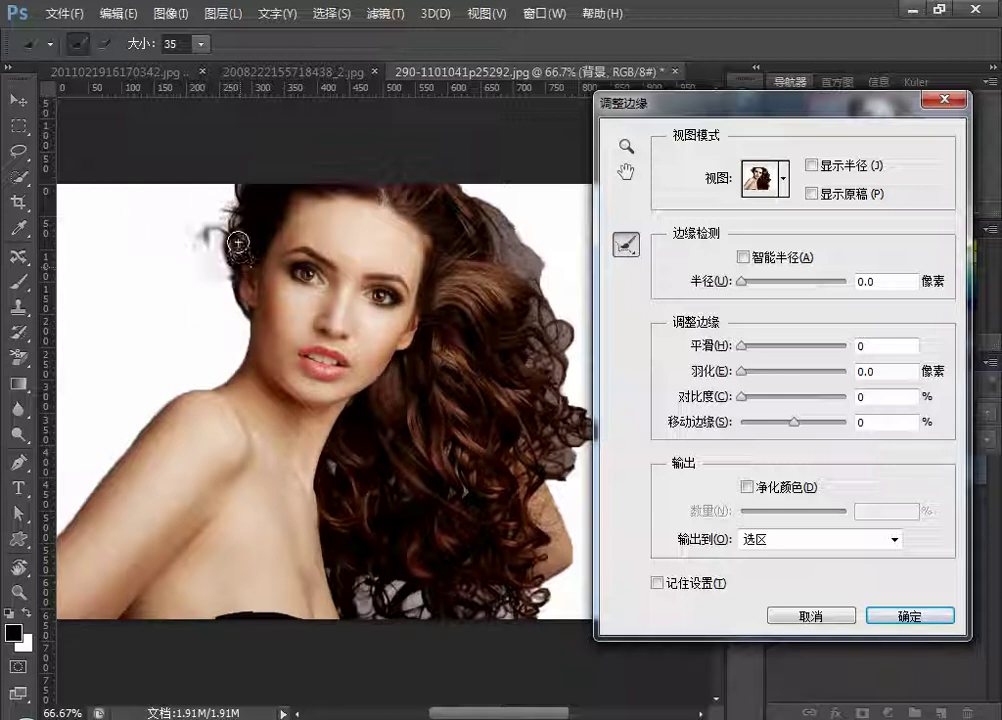
pyautogui.moveTo(489, 216); pyautogui.dragTo(555, 297)
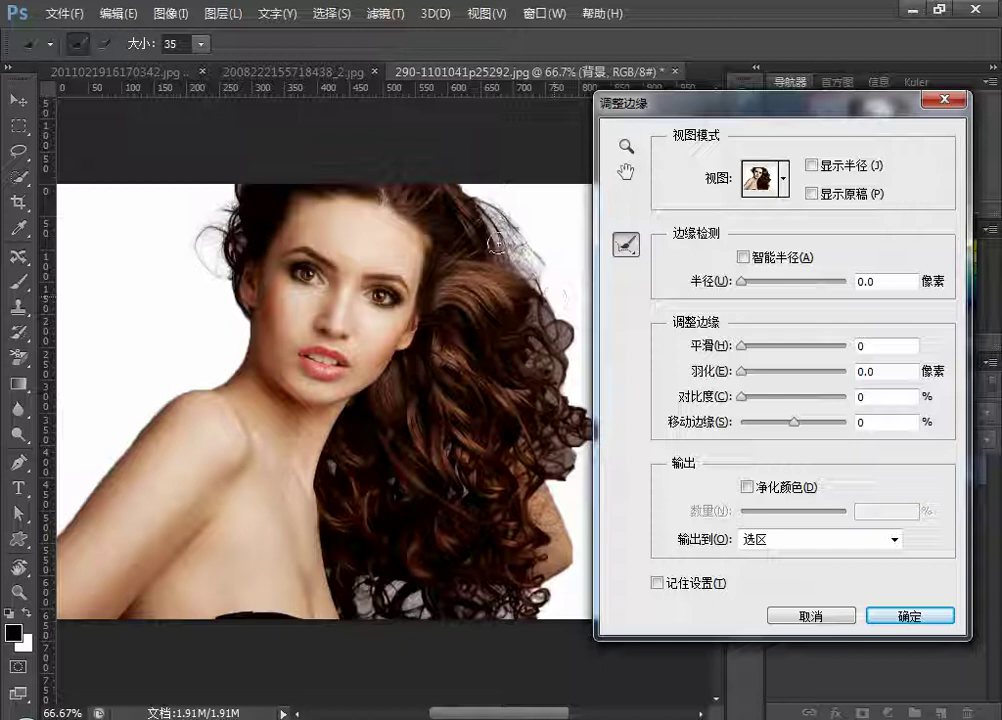
# Step: Brush the upper-right curls with Refine Radius and hold Alt to show Reset
pyautogui.moveTo(455, 190); pyautogui.dragTo(478, 225)
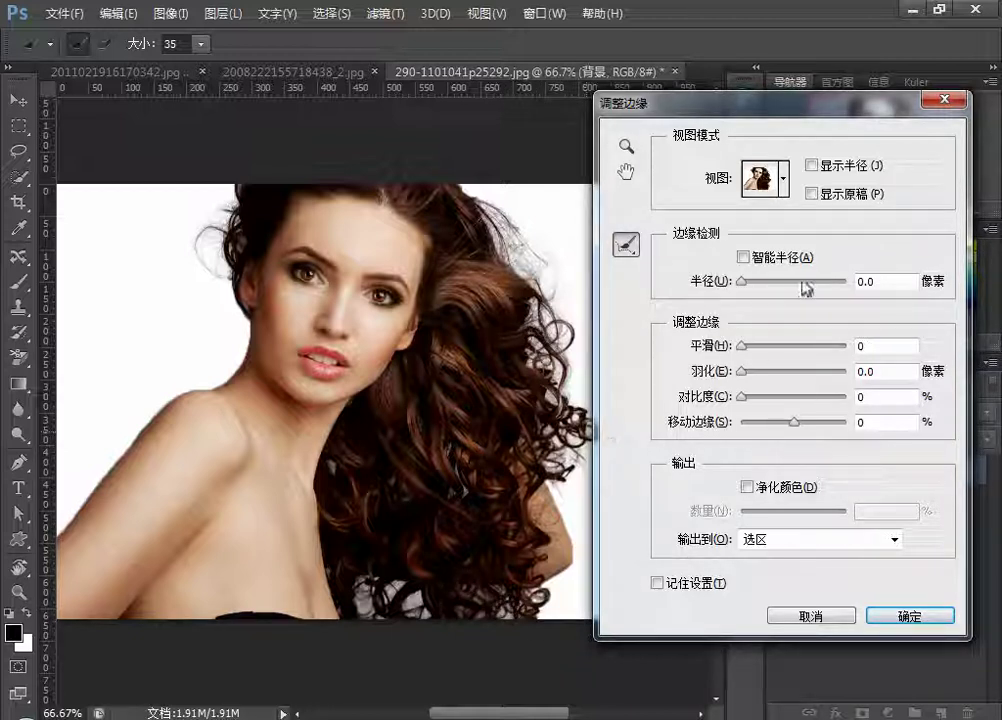
pyautogui.press('alt')
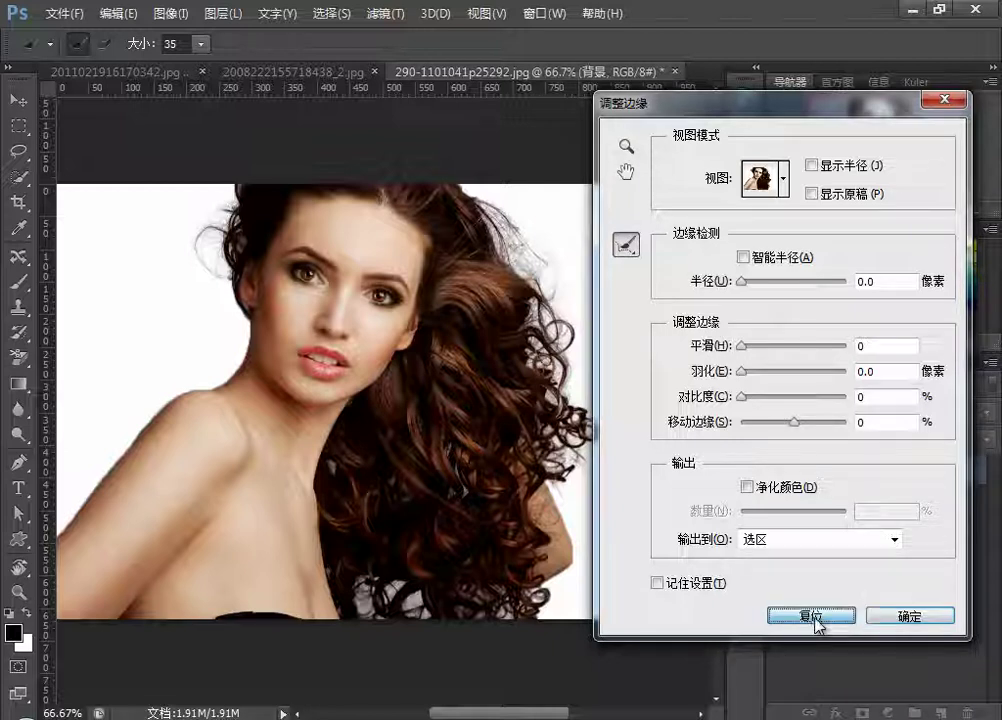
# Step: Reset all refinements, test Smooth at 54 before returning it to 0, then test Feather
pyautogui.keyDown('alt'); pyautogui.click(812, 617); pyautogui.keyUp('alt')
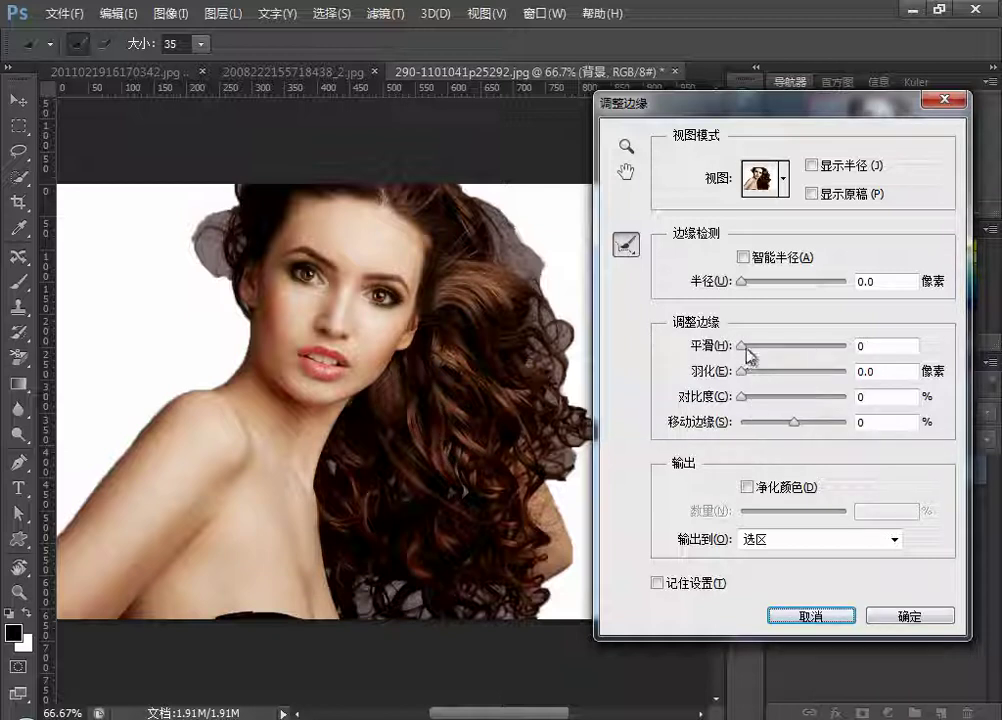
pyautogui.moveTo(746, 347); pyautogui.dragTo(797, 346)
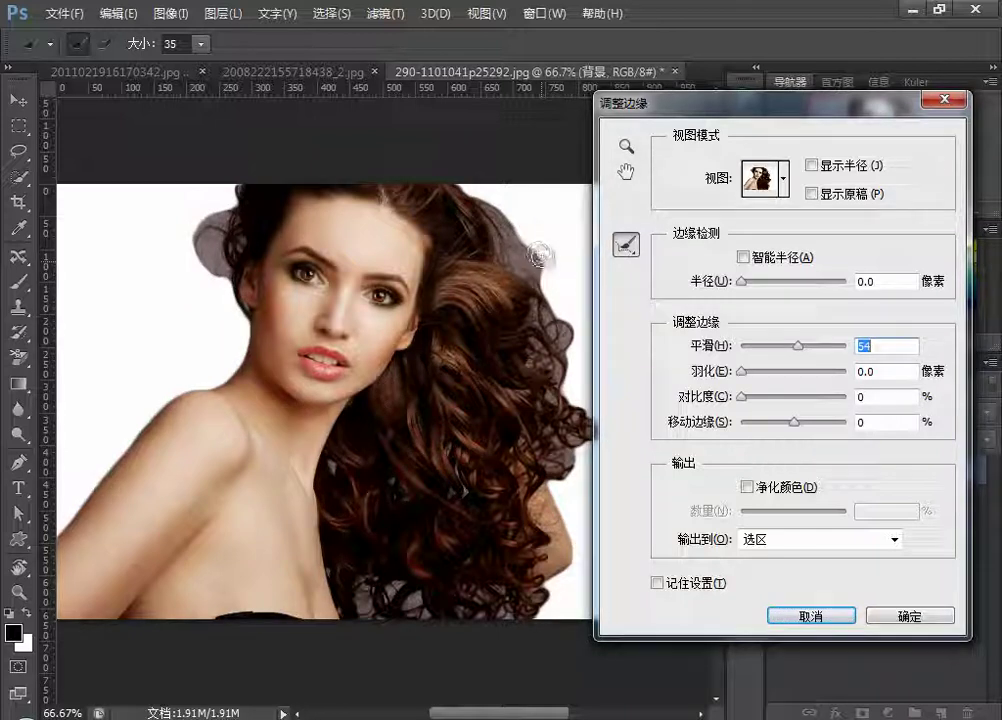
pyautogui.write('0')
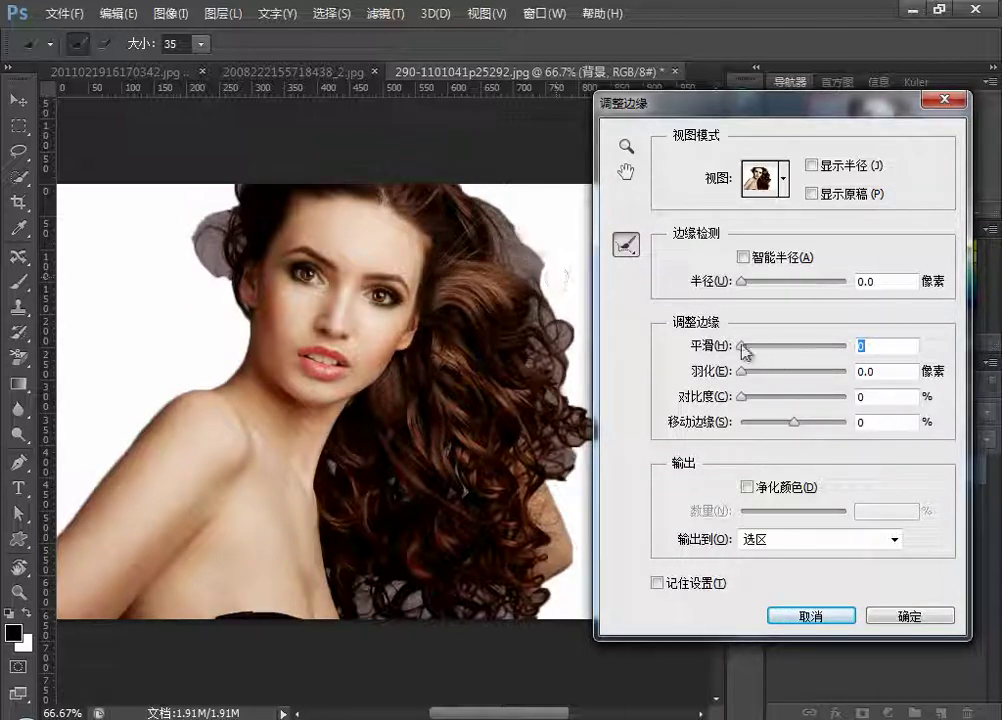
pyautogui.moveTo(744, 350)
pyautogui.mouseDown()
pyautogui.moveTo(810, 350)
pyautogui.moveTo(722, 350)
pyautogui.mouseUp()
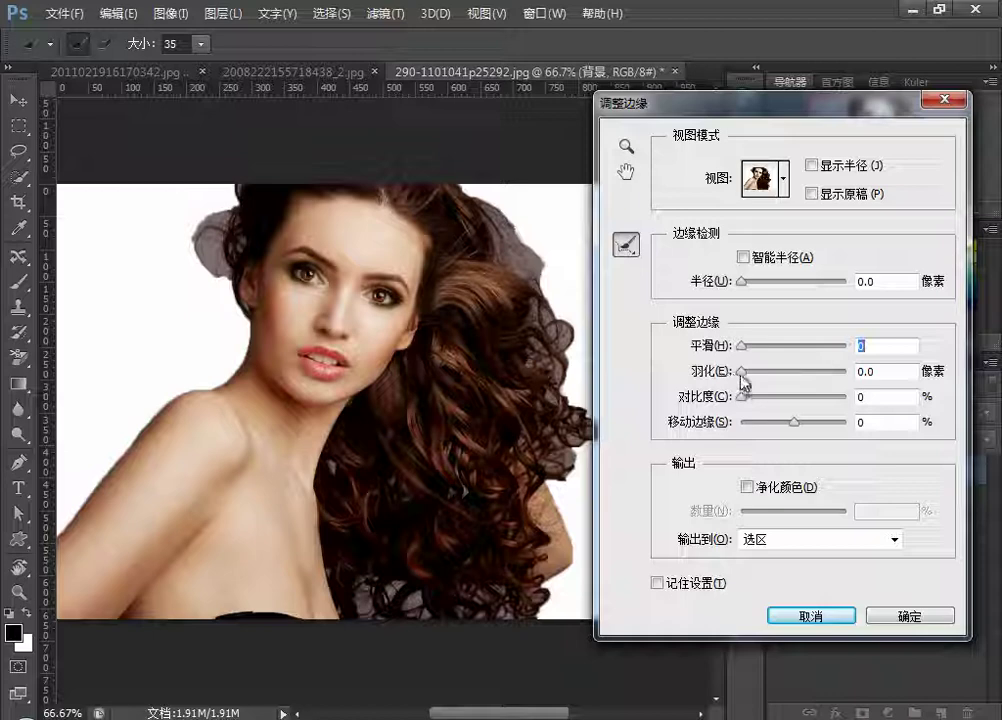
pyautogui.moveTo(741, 372)
pyautogui.mouseDown()
pyautogui.moveTo(805, 372)
pyautogui.moveTo(741, 377)
pyautogui.mouseUp()
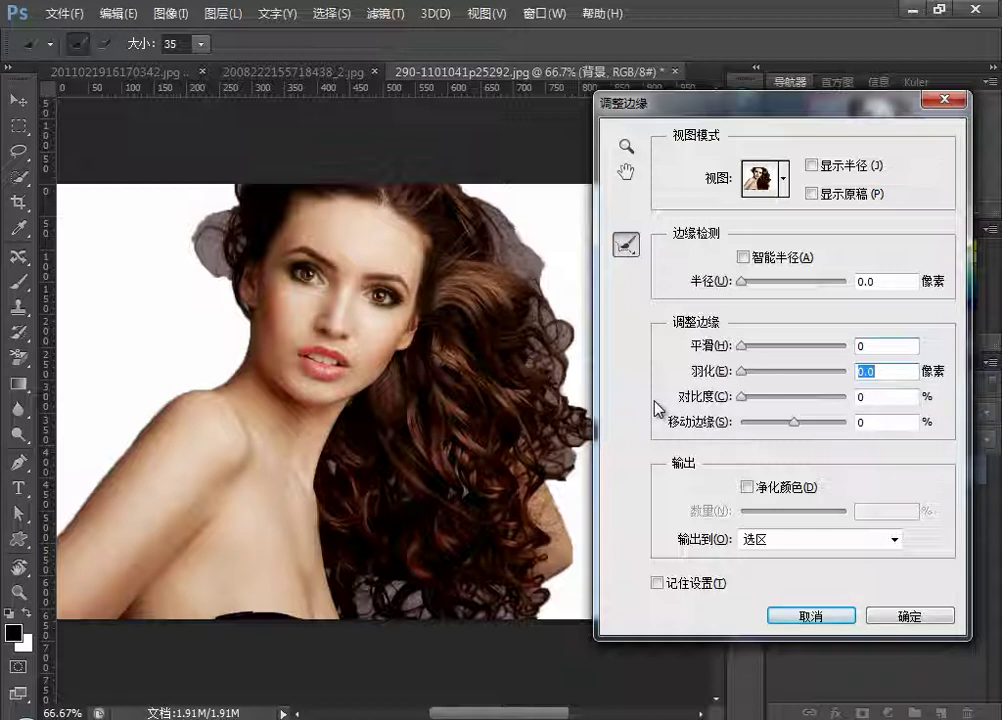
pyautogui.click(743, 257)
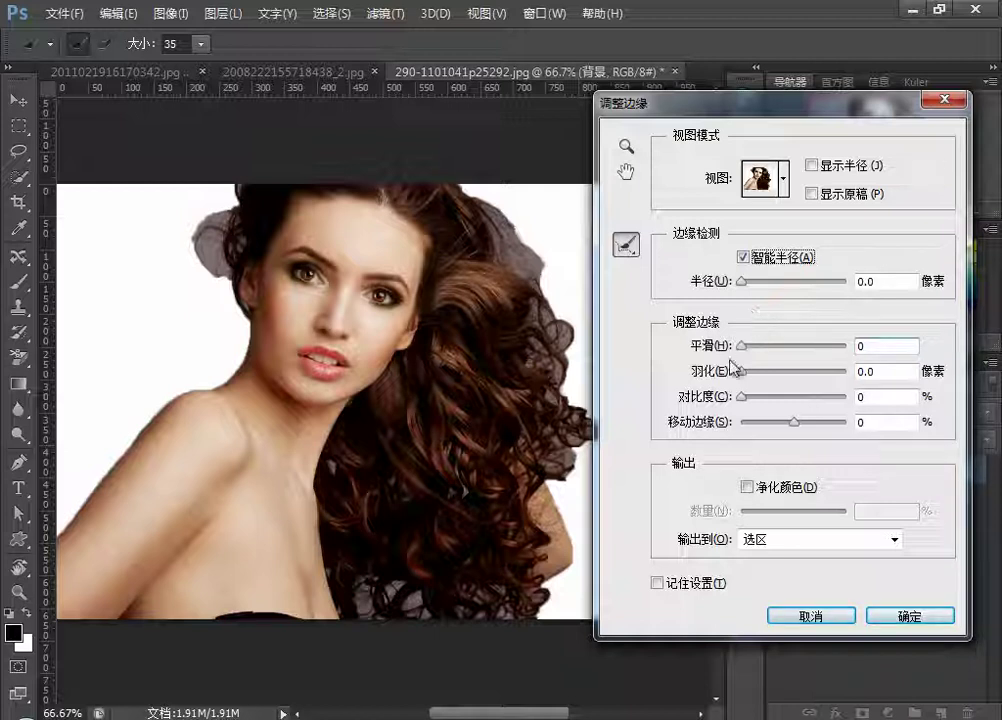
pyautogui.moveTo(741, 397); pyautogui.dragTo(804, 398)
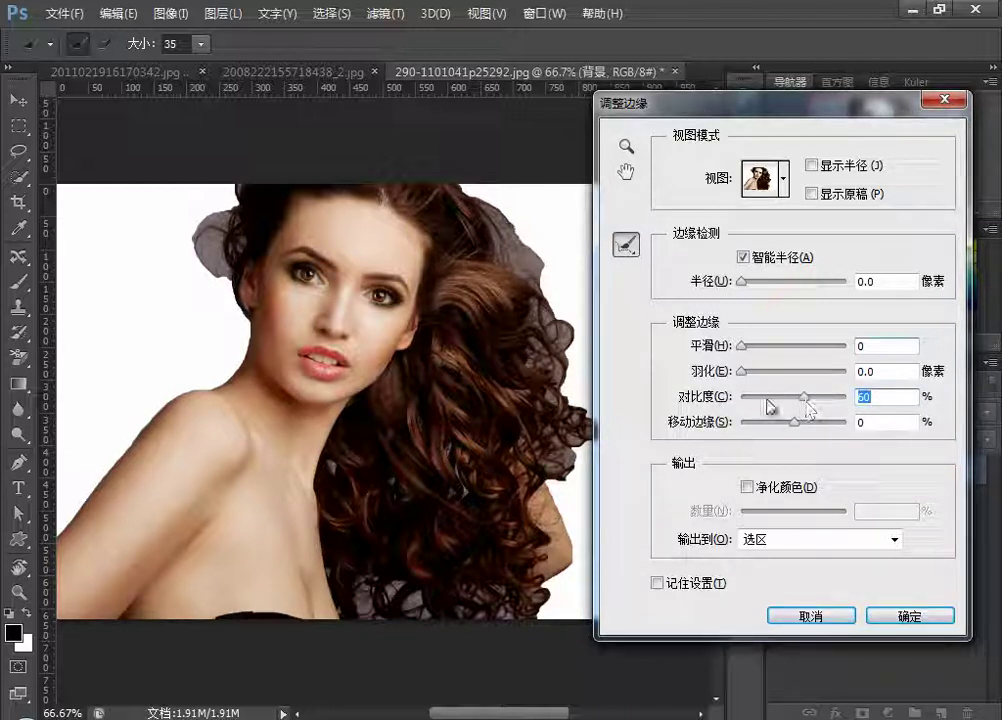
pyautogui.write('0')
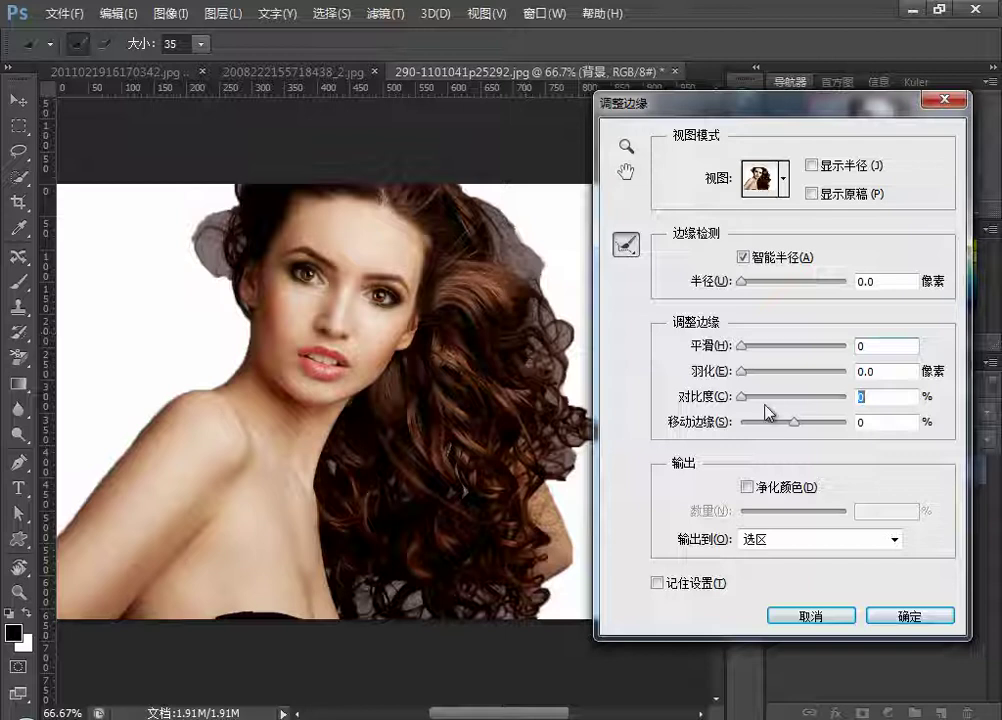
pyautogui.moveTo(742, 397); pyautogui.dragTo(795, 397)
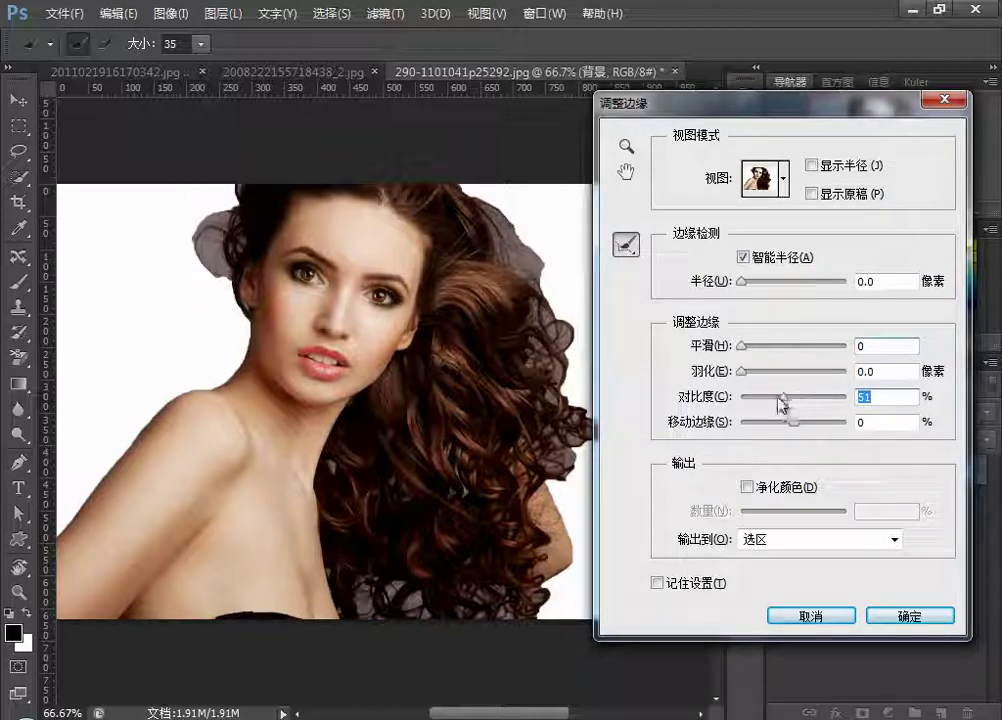
pyautogui.write('0')
pyautogui.moveTo(743, 397)
pyautogui.mouseDown()
pyautogui.moveTo(813, 397)
pyautogui.moveTo(600, 403)
pyautogui.mouseUp()
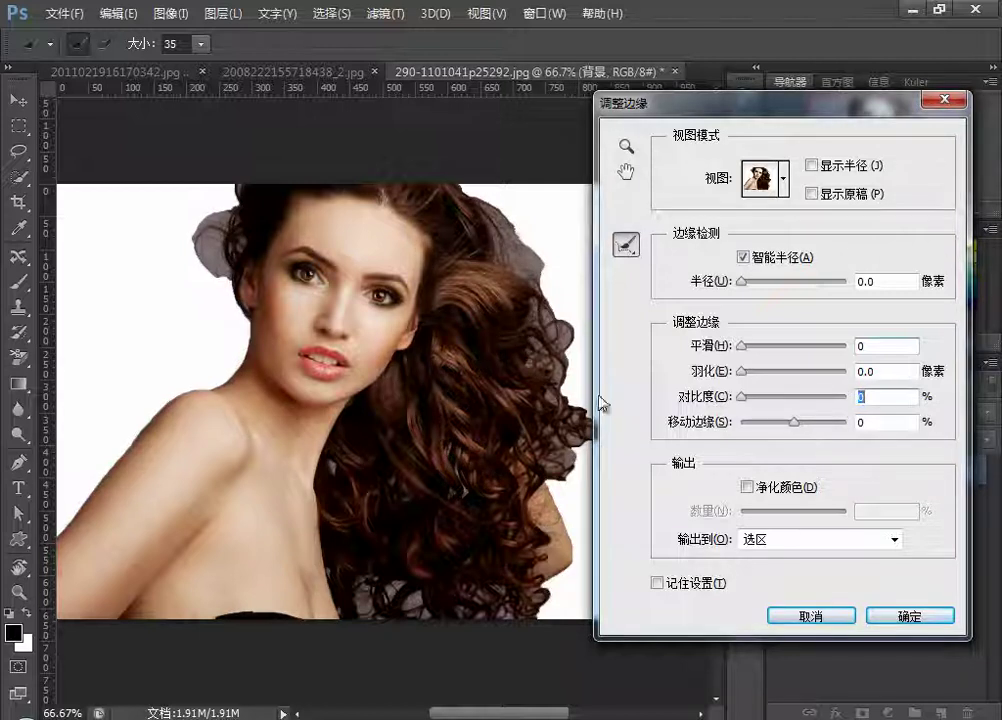
pyautogui.moveTo(746, 400)
pyautogui.mouseDown()
pyautogui.moveTo(862, 400)
pyautogui.moveTo(730, 398)
pyautogui.mouseUp()
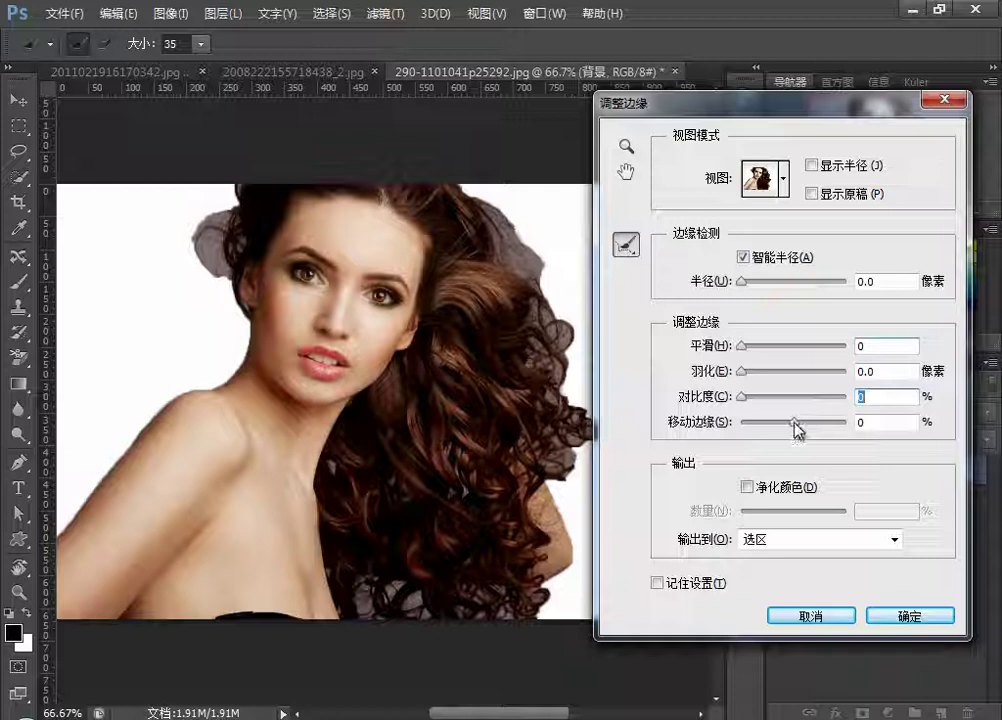
pyautogui.moveTo(794, 423); pyautogui.dragTo(559, 428)
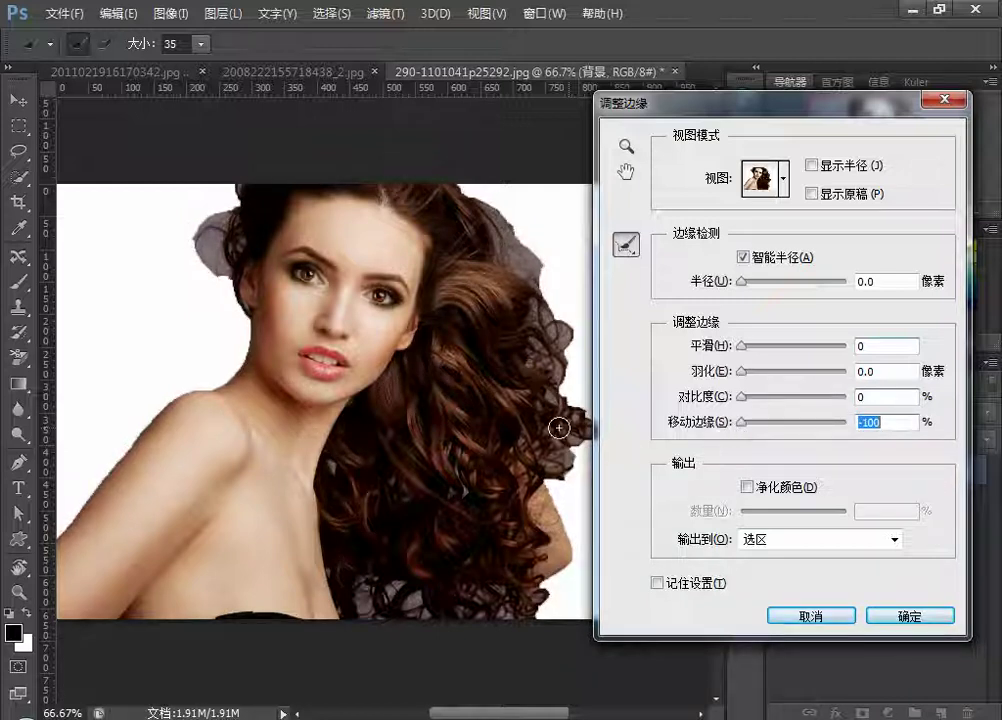
pyautogui.moveTo(743, 423)
pyautogui.mouseDown()
pyautogui.moveTo(890, 443)
pyautogui.moveTo(751, 424)
pyautogui.moveTo(776, 424)
pyautogui.mouseUp()
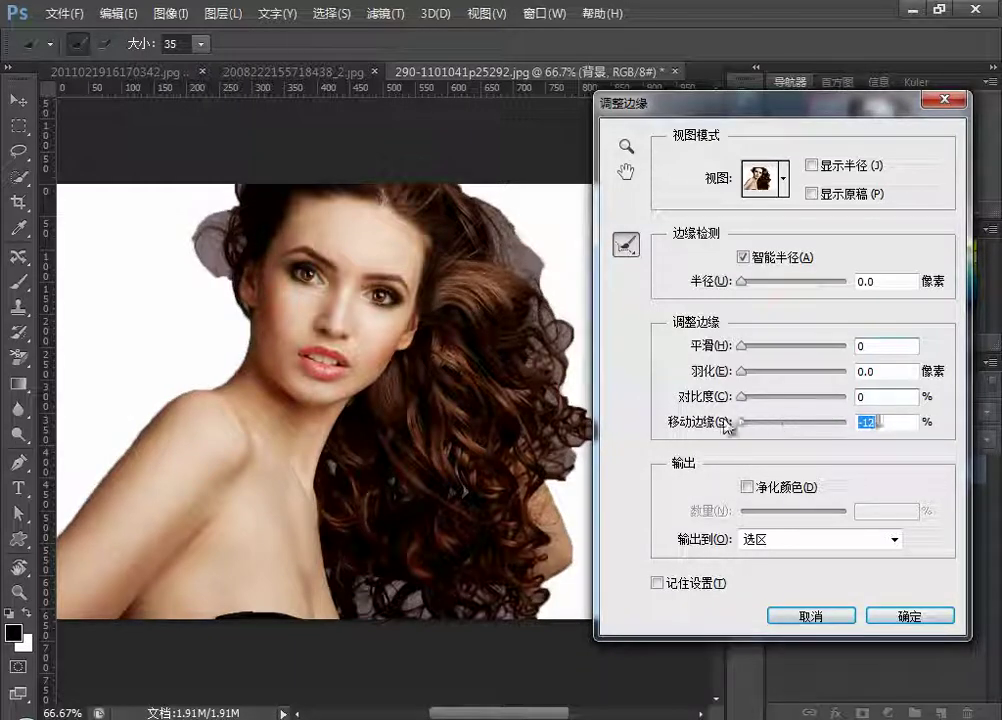
pyautogui.write('0')
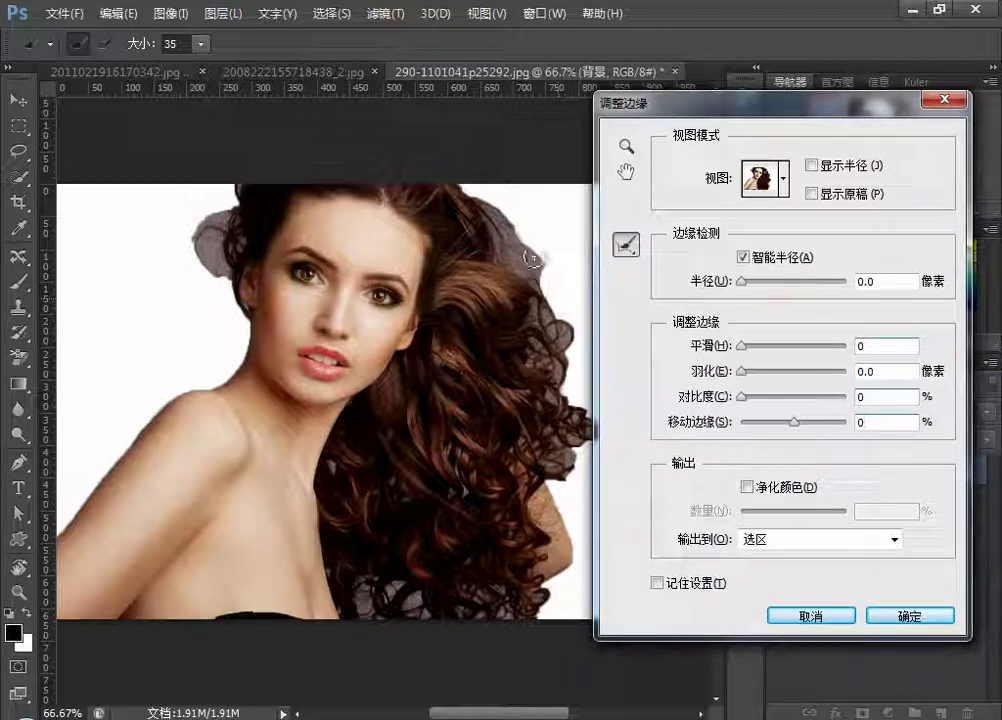
# Step: Enable Decontaminate Colors at Amount 0 and check the New Layer with Layer Mask output
pyautogui.click(746, 487)
pyautogui.moveTo(804, 515); pyautogui.dragTo(850, 513)
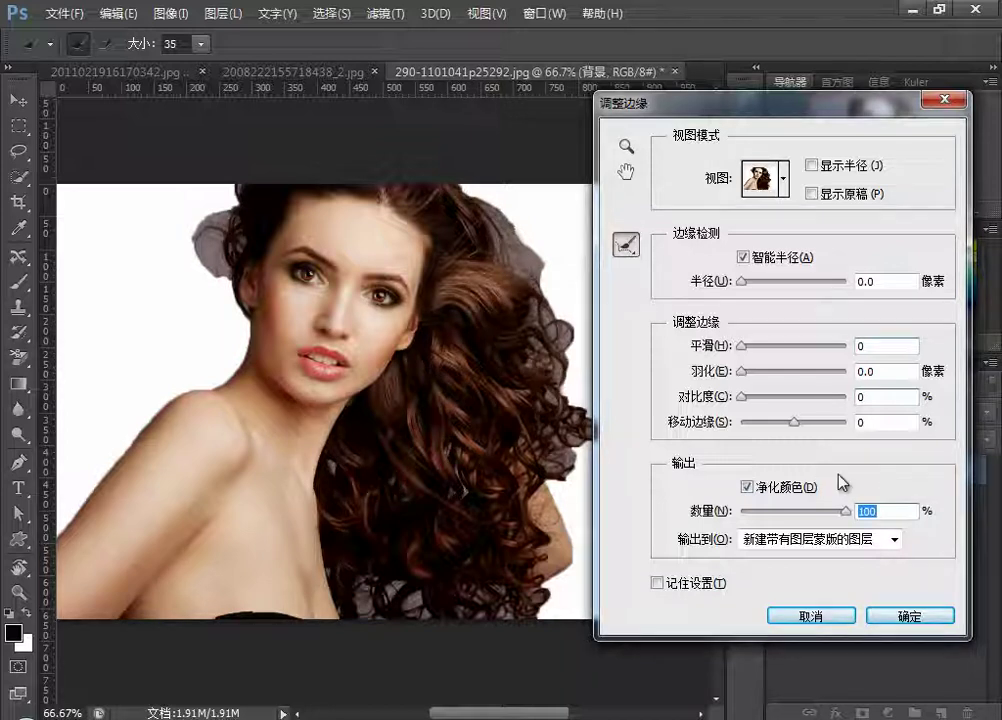
pyautogui.moveTo(849, 512); pyautogui.dragTo(806, 514)
pyautogui.write('0')
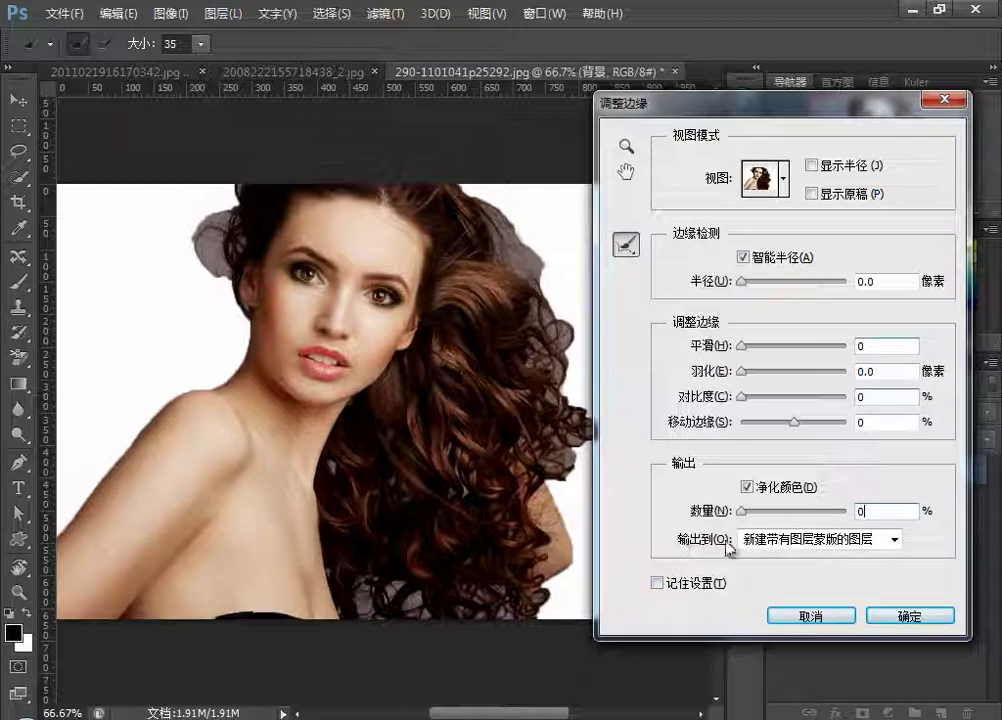
pyautogui.click(894, 540)
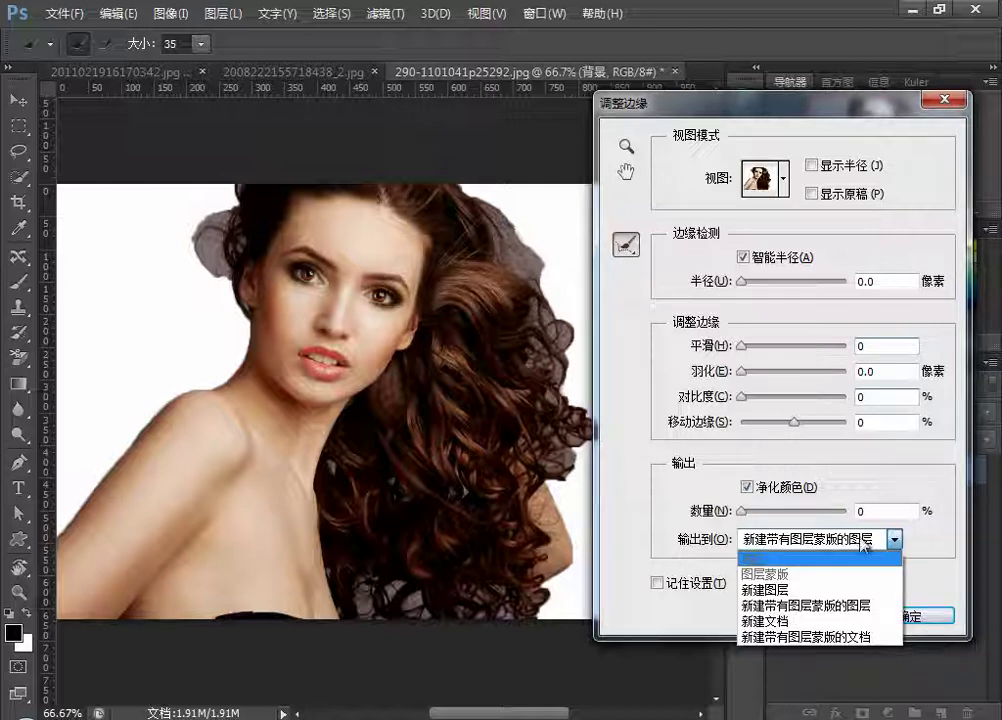
# Step: Keep New Layer with Layer Mask output, trying Decontaminate Colors at 100 before unchecking it
pyautogui.click(915, 565)
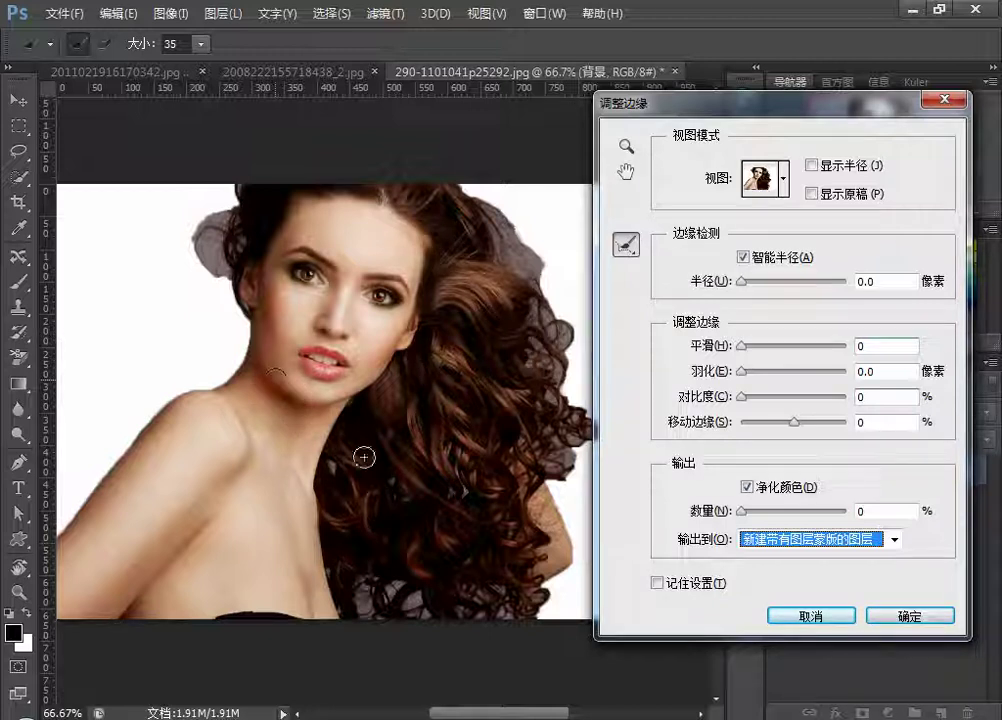
pyautogui.click(746, 487)
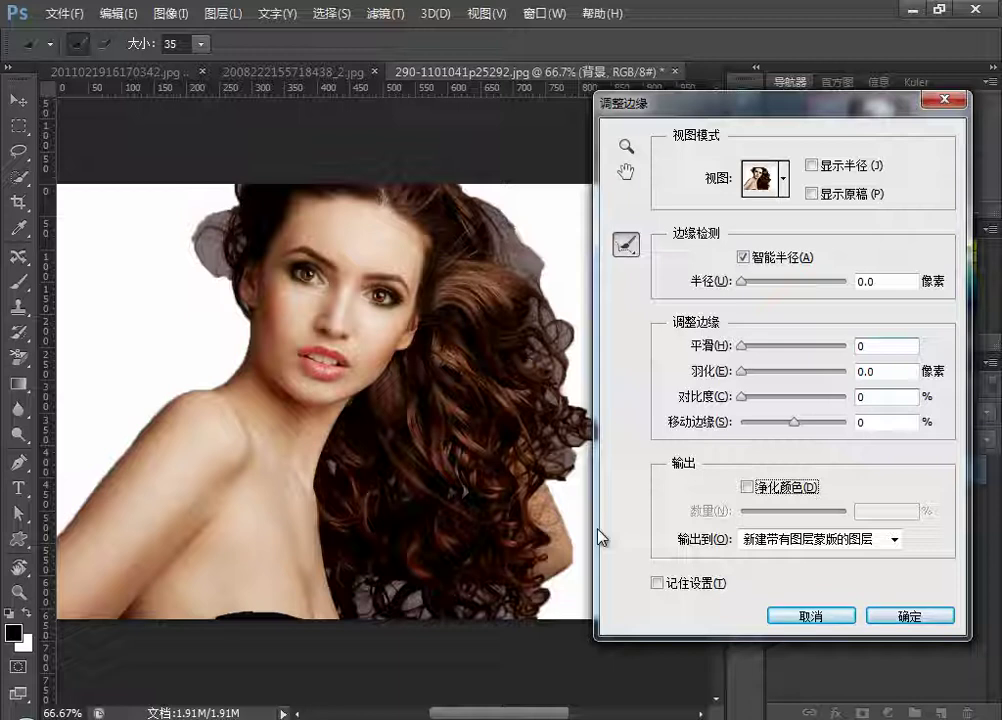
pyautogui.click(746, 487)
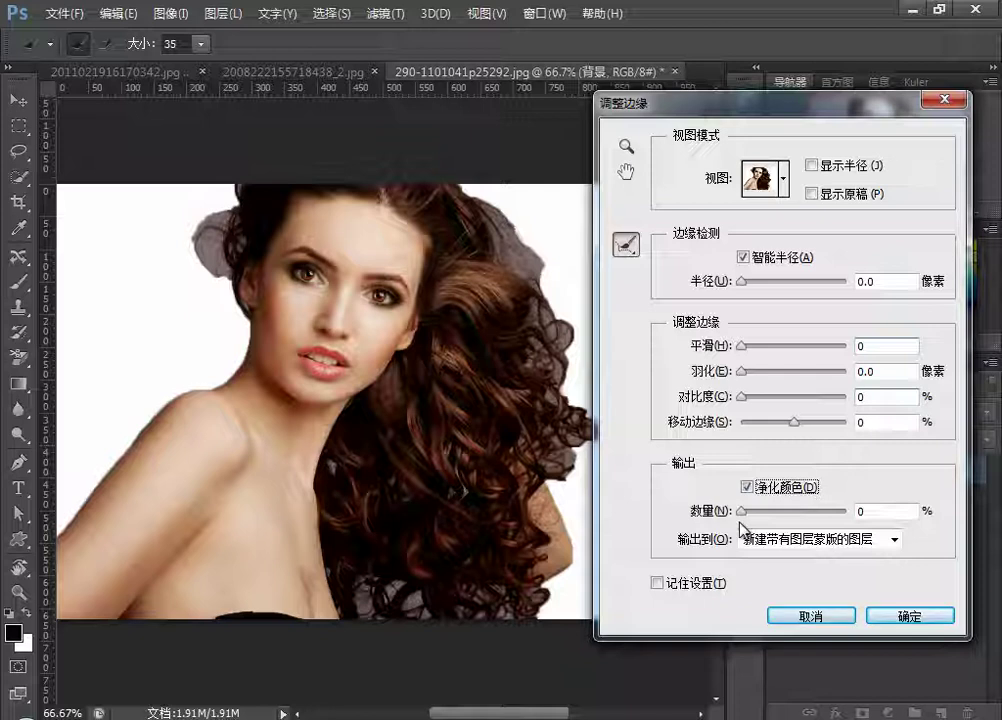
pyautogui.moveTo(742, 511); pyautogui.dragTo(846, 512)
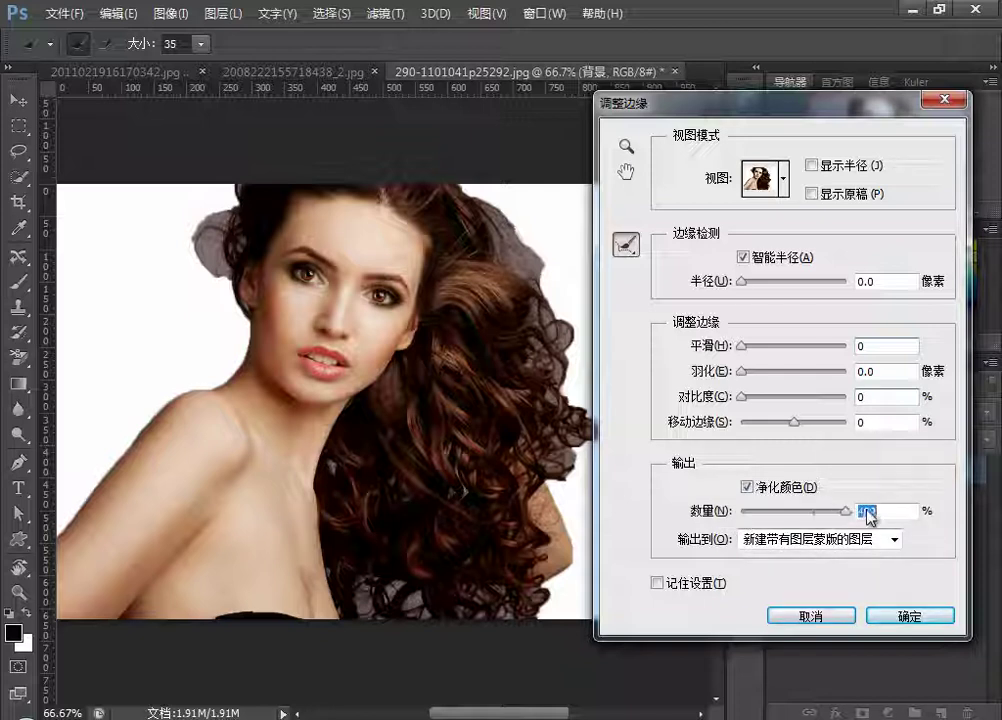
pyautogui.click(747, 488)
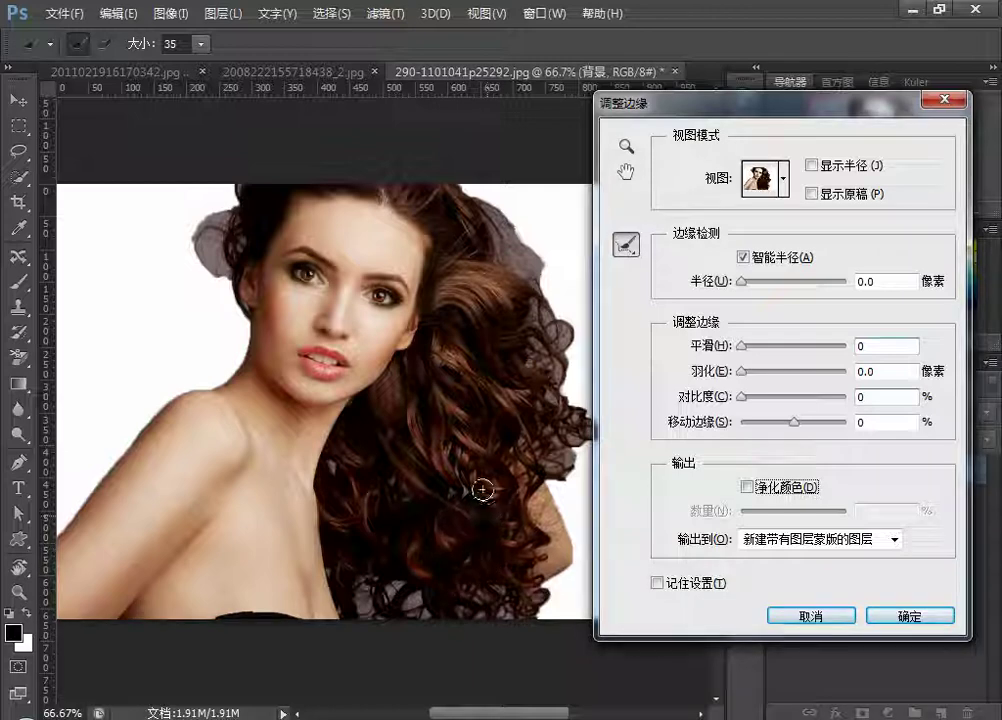
# Step: Turn off Smart Radius, set radius to 38.6 and smooth to 2
pyautogui.hotkey('ctrl', '-')
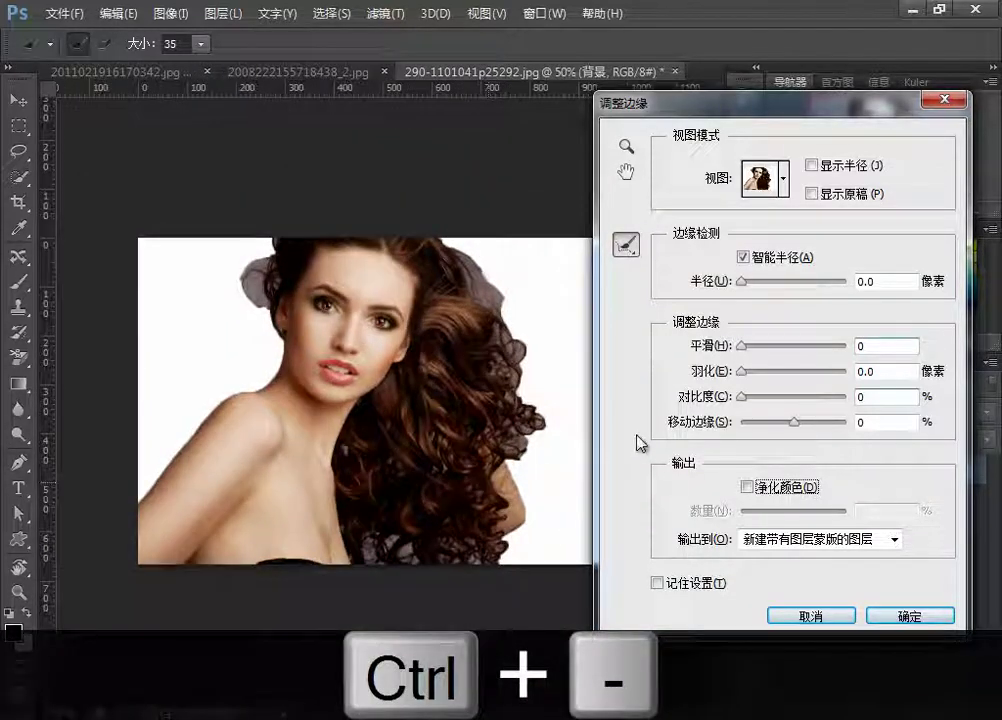
pyautogui.click(743, 257)
pyautogui.moveTo(741, 282); pyautogui.dragTo(803, 287)
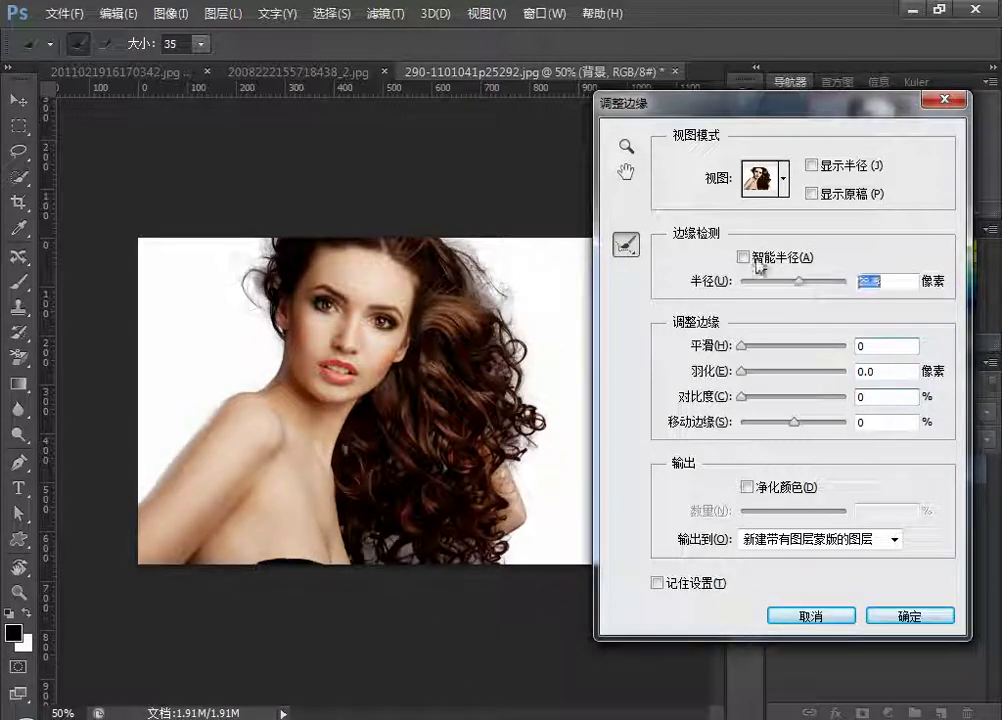
pyautogui.click(744, 346)
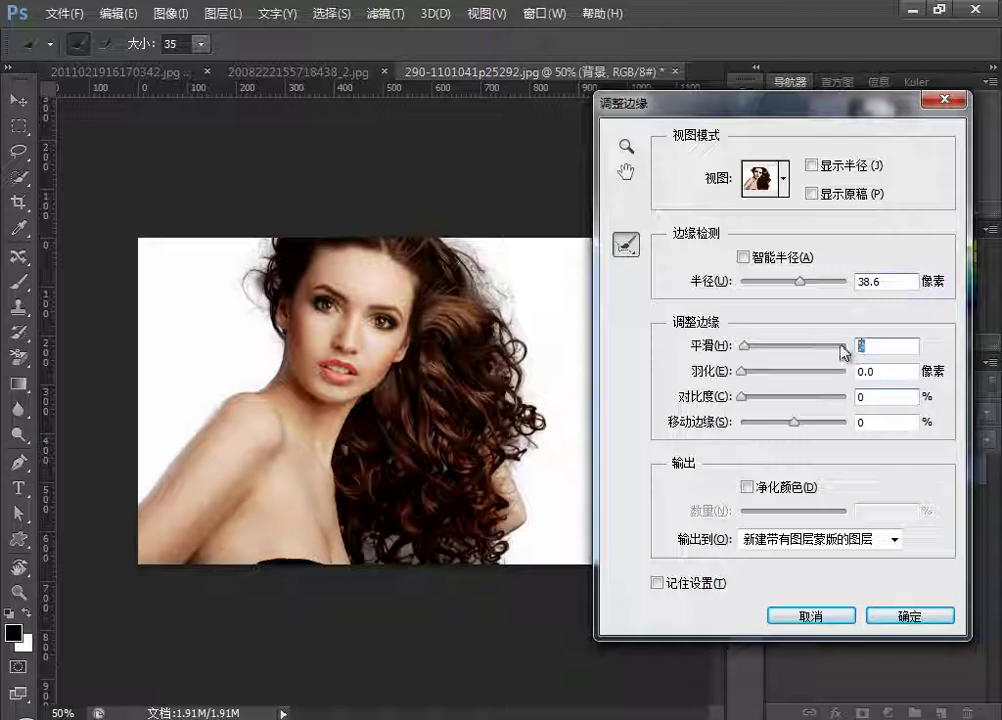
pyautogui.write('2')
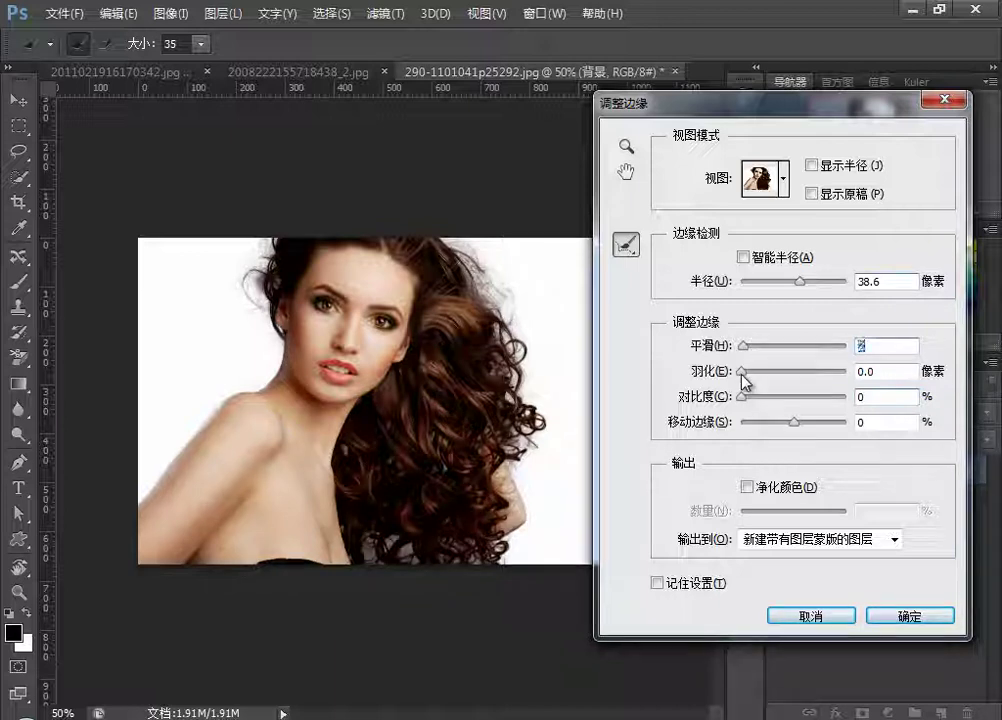
# Step: Set feather to 0.1 and contrast to 1, dismissing the whole-number warning
pyautogui.click(886, 371)
pyautogui.write('0')
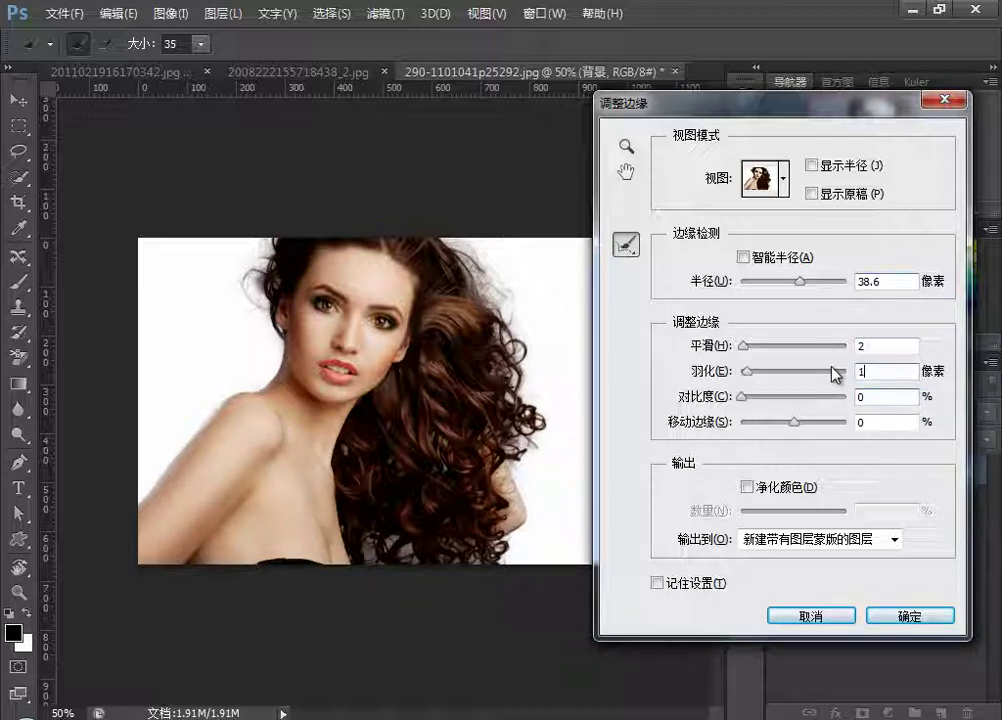
pyautogui.write('.1')
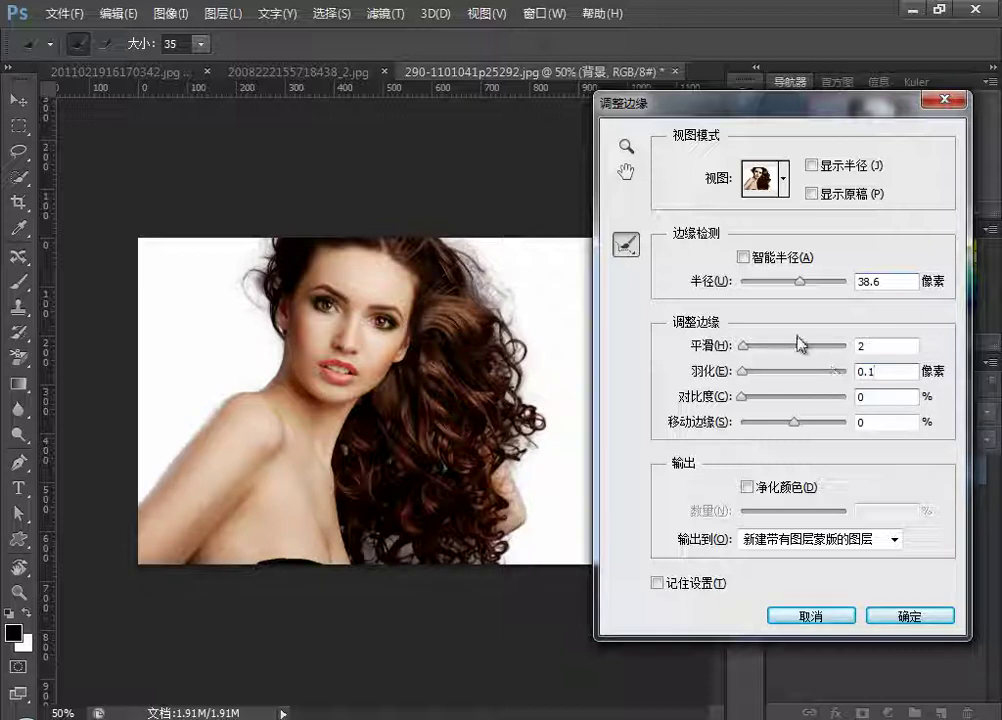
pyautogui.click(865, 398)
pyautogui.write('.2')
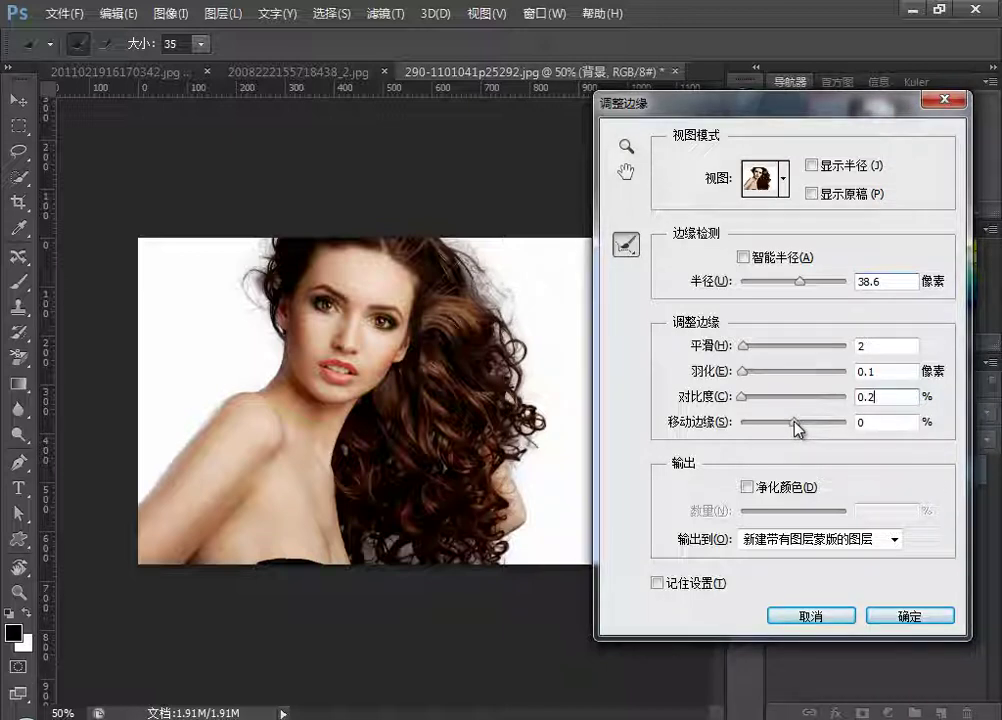
pyautogui.click(756, 500)
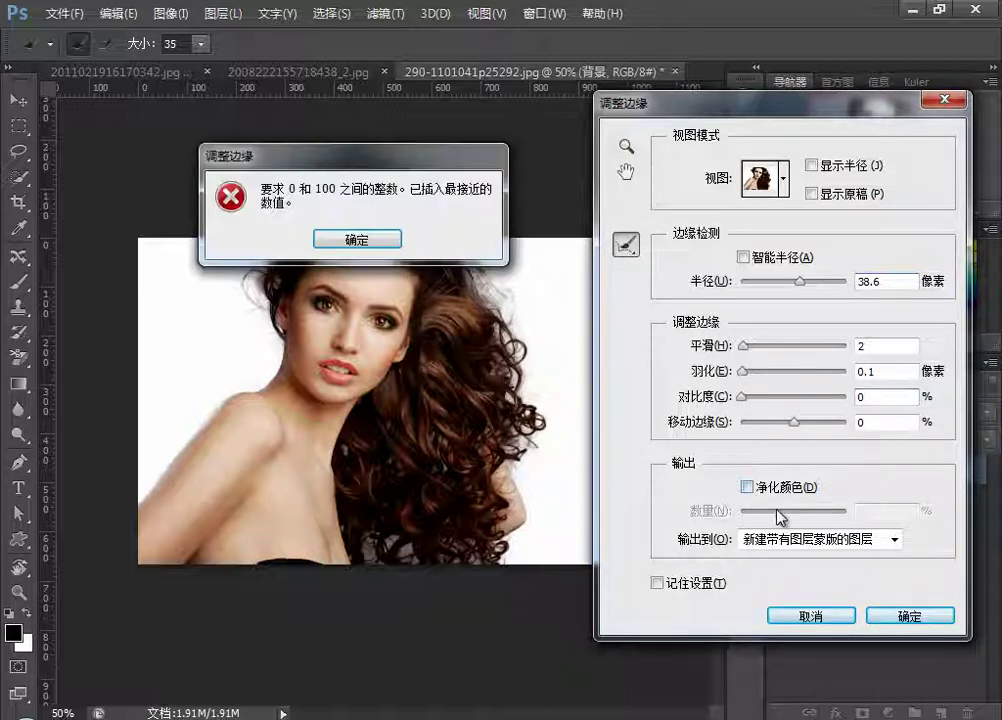
pyautogui.click(385, 241)
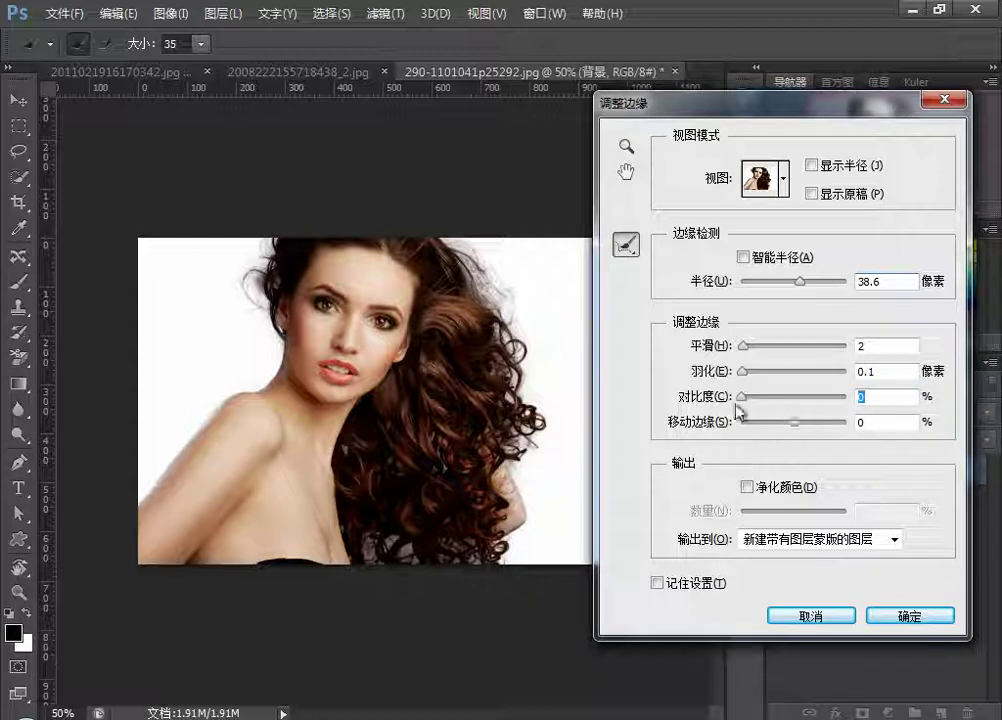
pyautogui.write('1')
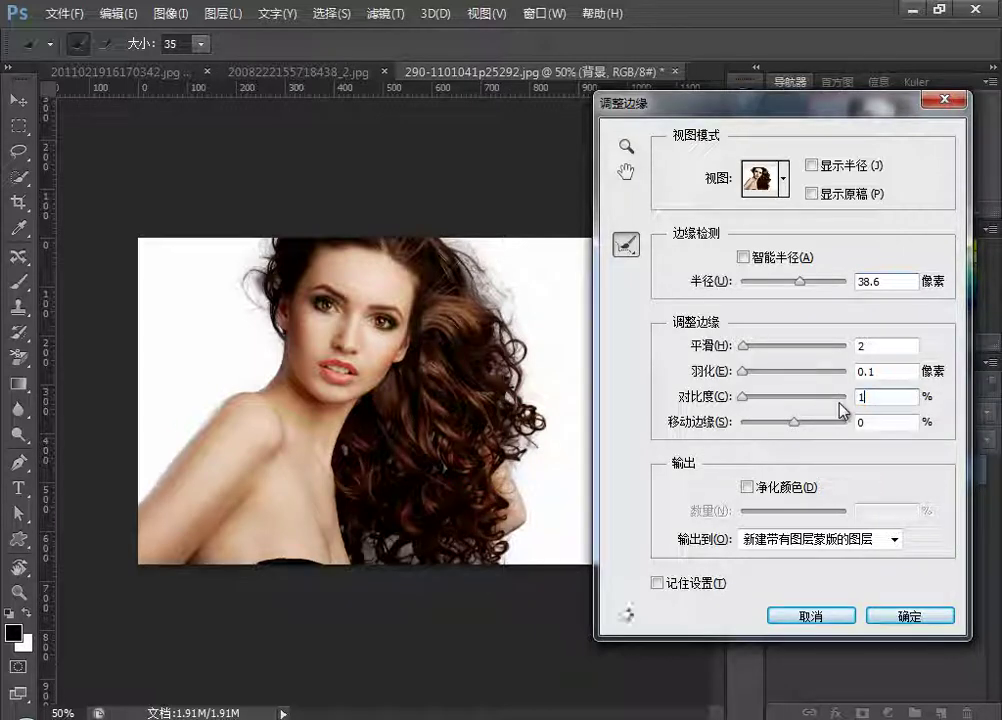
pyautogui.doubleClick(862, 396)
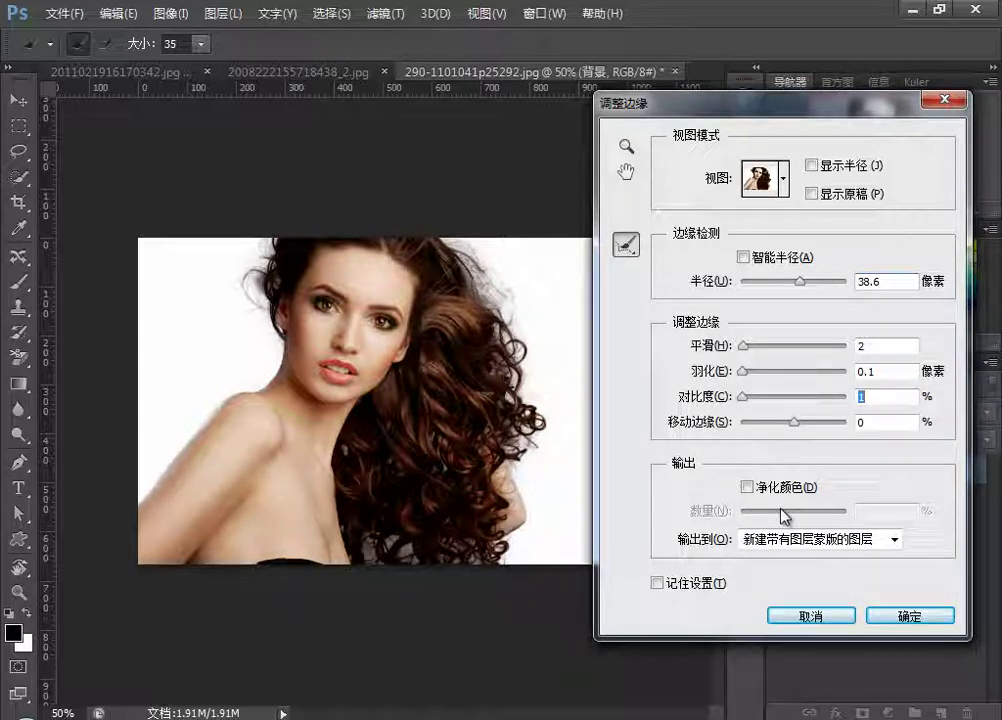
# Step: Enable Decontaminate Colors at full amount and bring up the output destinations list
pyautogui.click(747, 487)
pyautogui.moveTo(767, 511); pyautogui.dragTo(818, 521)
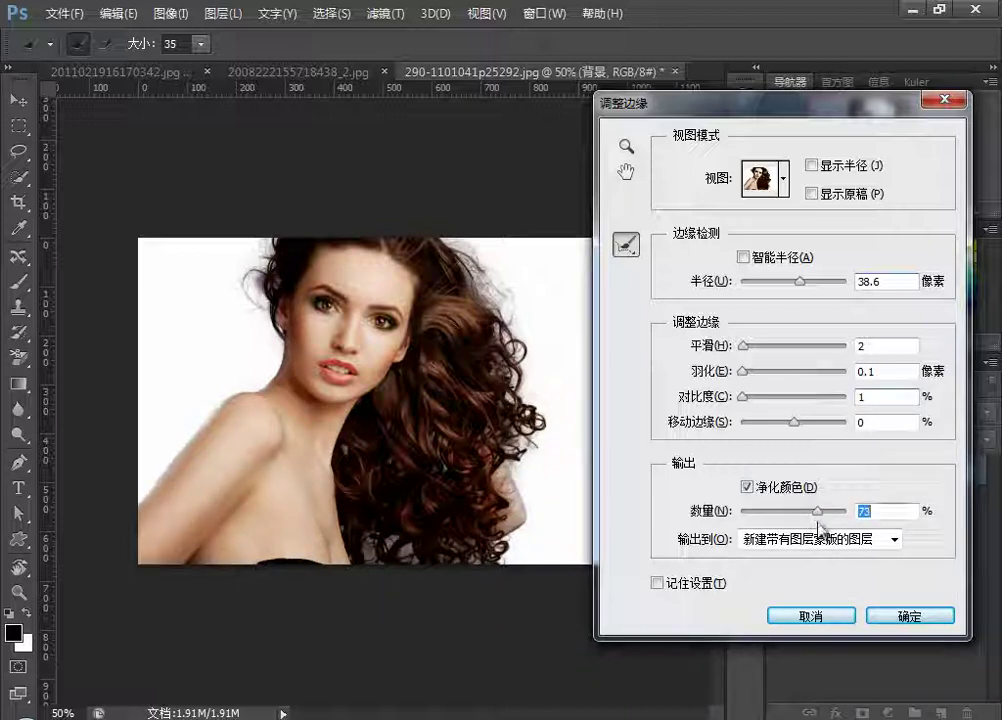
pyautogui.moveTo(818, 521)
pyautogui.mouseDown()
pyautogui.moveTo(866, 520)
pyautogui.moveTo(824, 516)
pyautogui.moveTo(850, 519)
pyautogui.mouseUp()
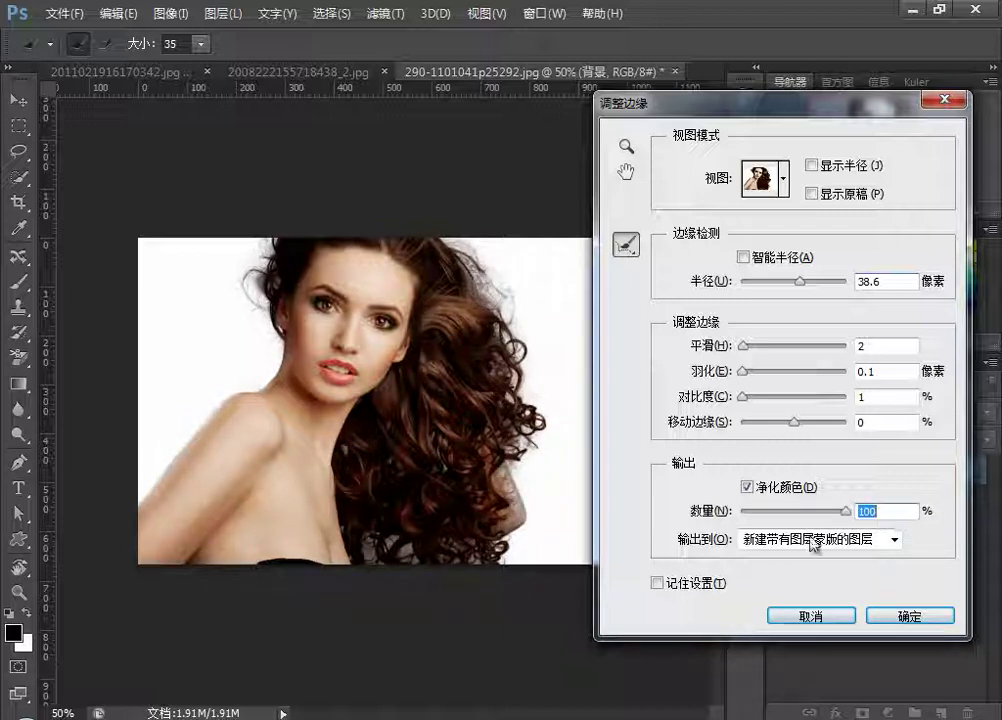
pyautogui.click(893, 539)
# Step: Paint the lower hair edge near the shoulder with the Erase Refinements Tool at size 135
pyautogui.click(778, 591)
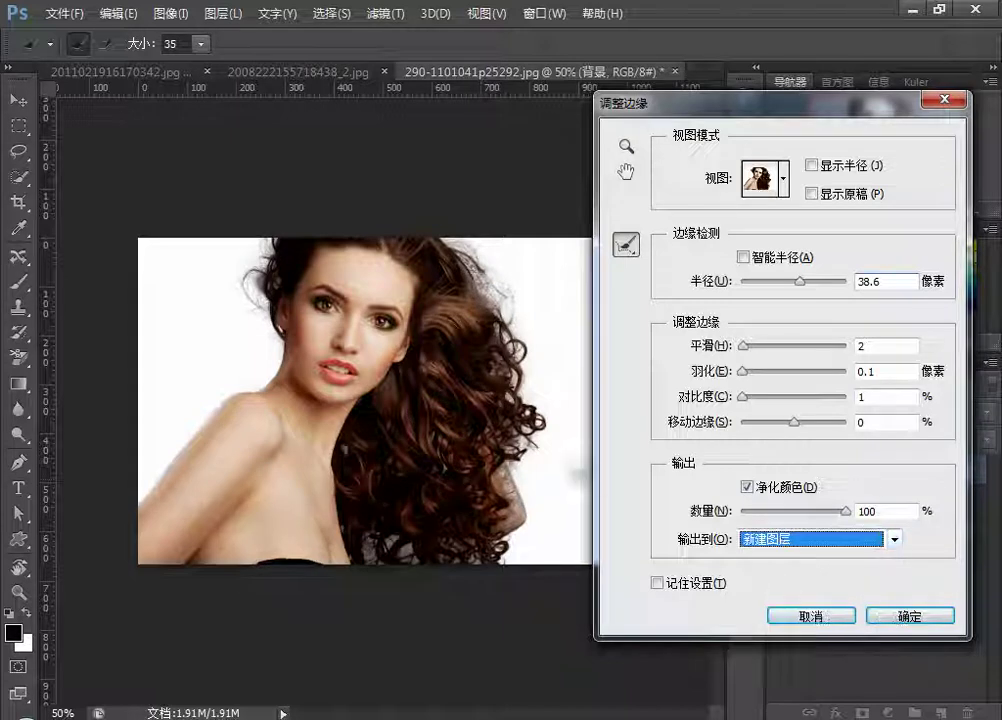
pyautogui.click(626, 244)
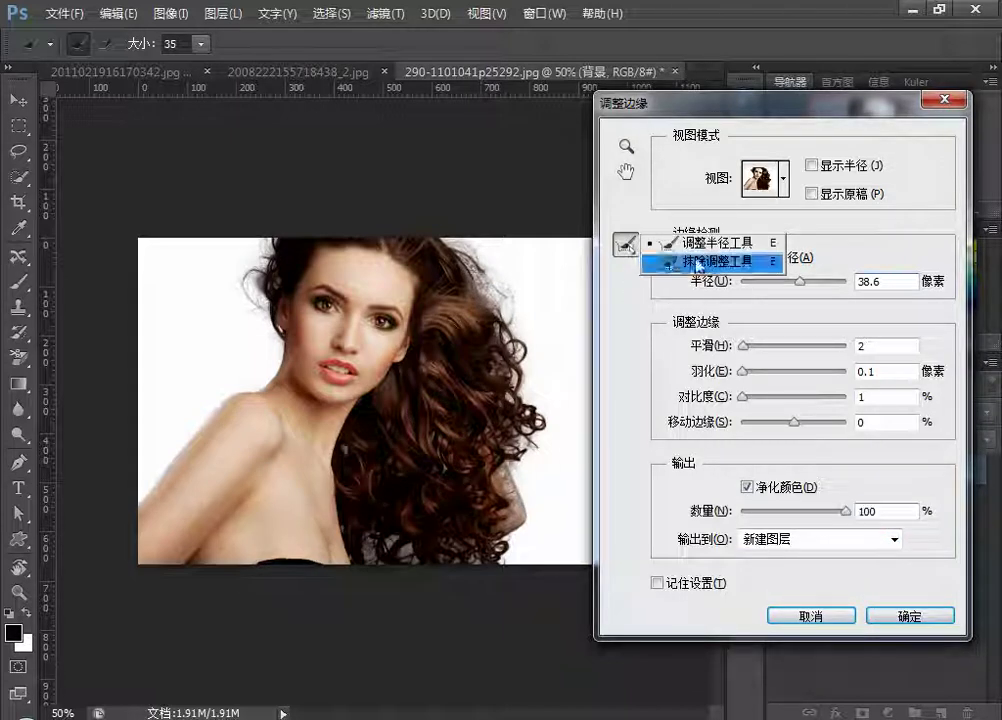
pyautogui.click(660, 259)
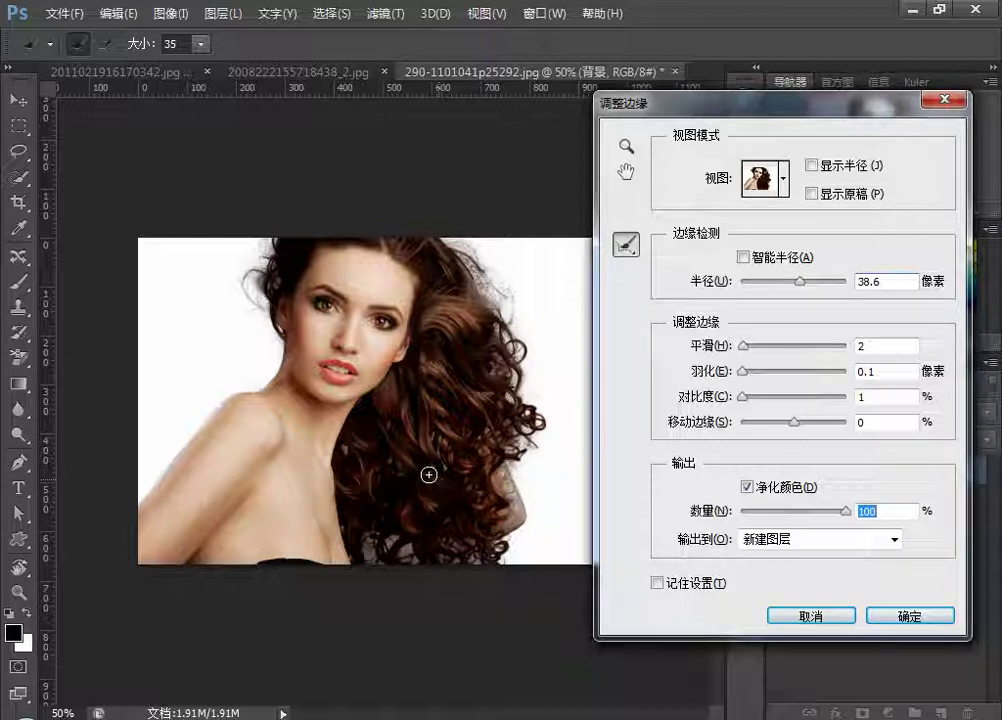
pyautogui.moveTo(438, 465)
pyautogui.mouseDown()
pyautogui.moveTo(454, 456)
pyautogui.moveTo(380, 551)
pyautogui.moveTo(465, 544)
pyautogui.mouseUp()
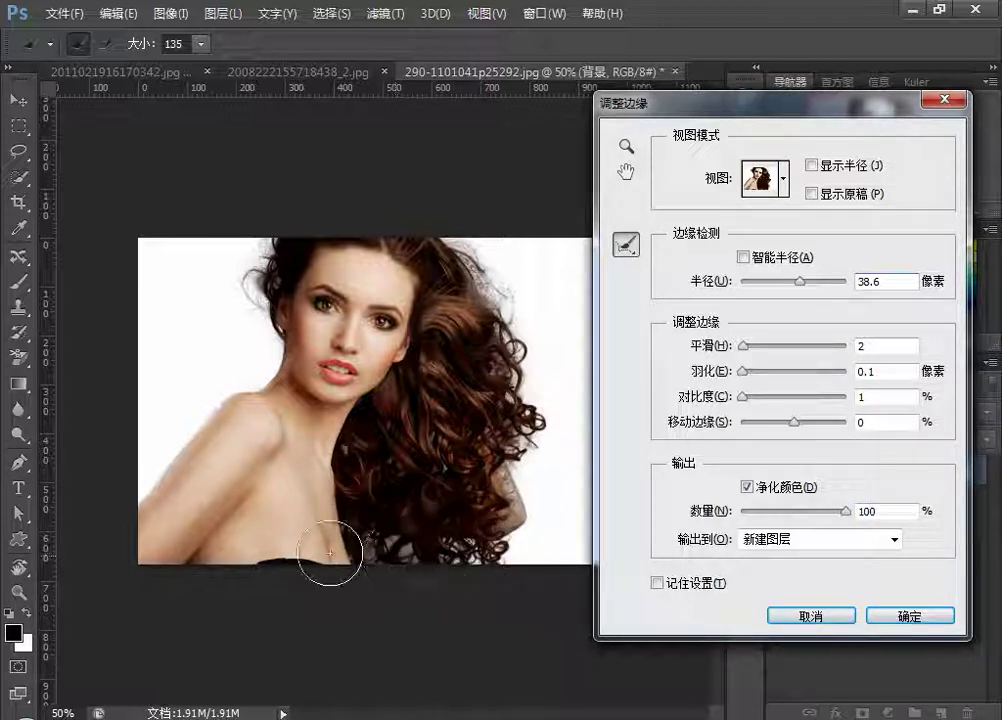
pyautogui.moveTo(476, 555); pyautogui.dragTo(353, 559)
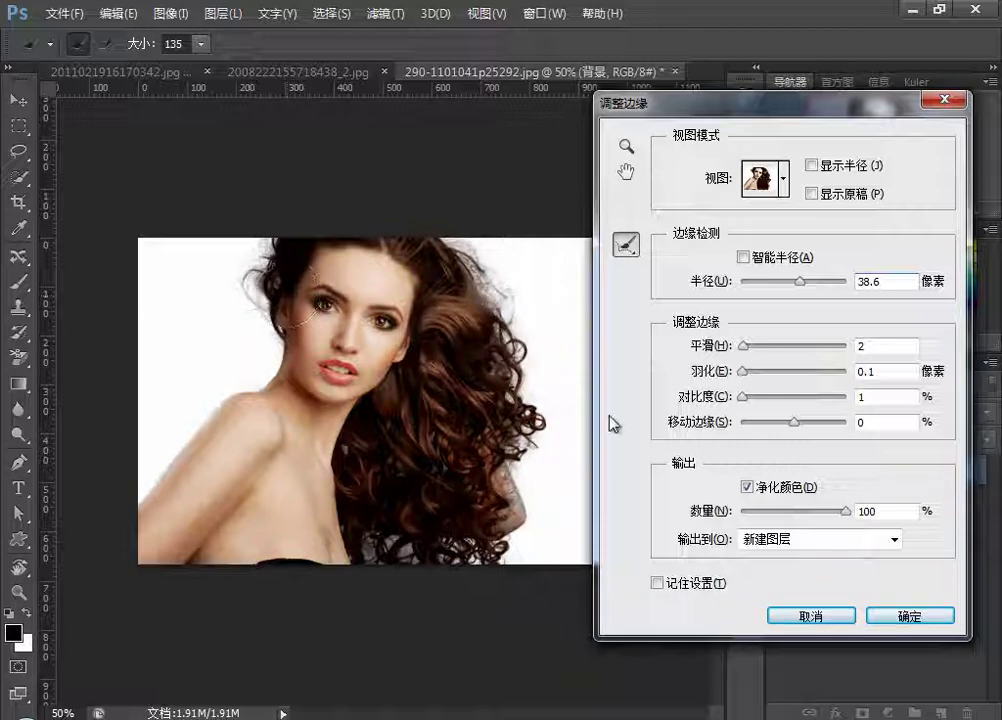
# Step: Apply the refined cut-out with output set to New Layer
pyautogui.click(893, 539)
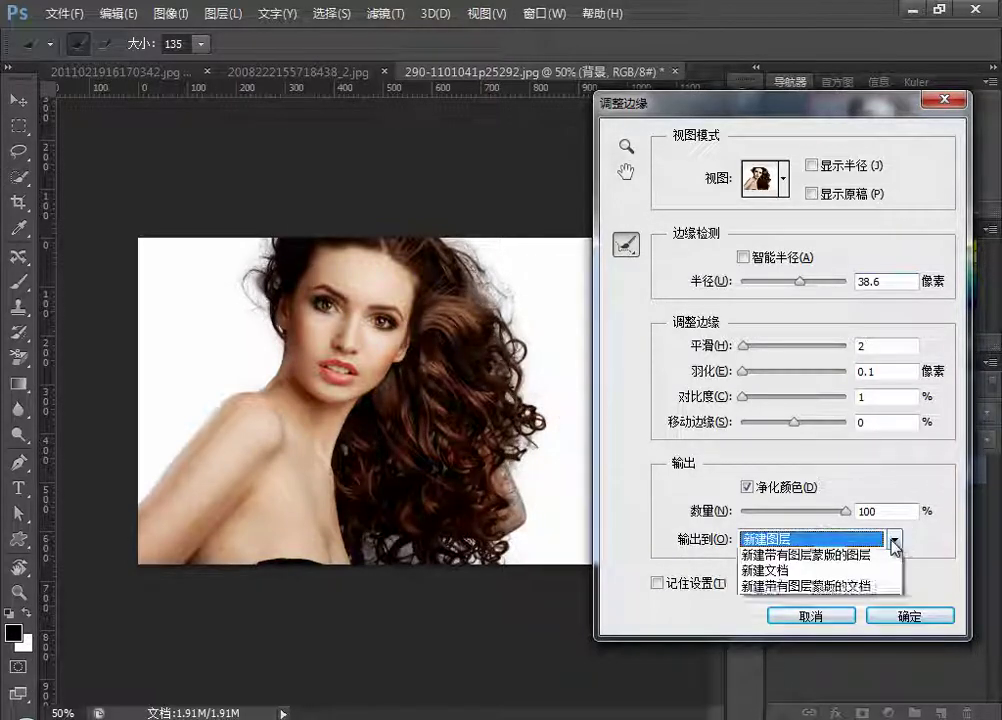
pyautogui.click(772, 548)
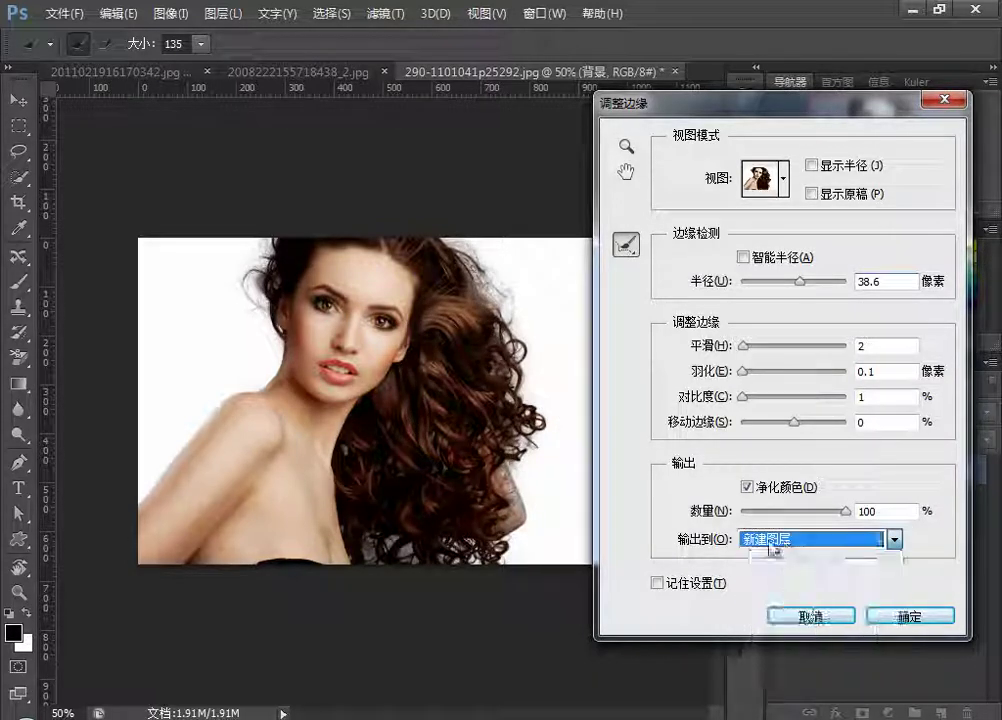
pyautogui.click(907, 618)
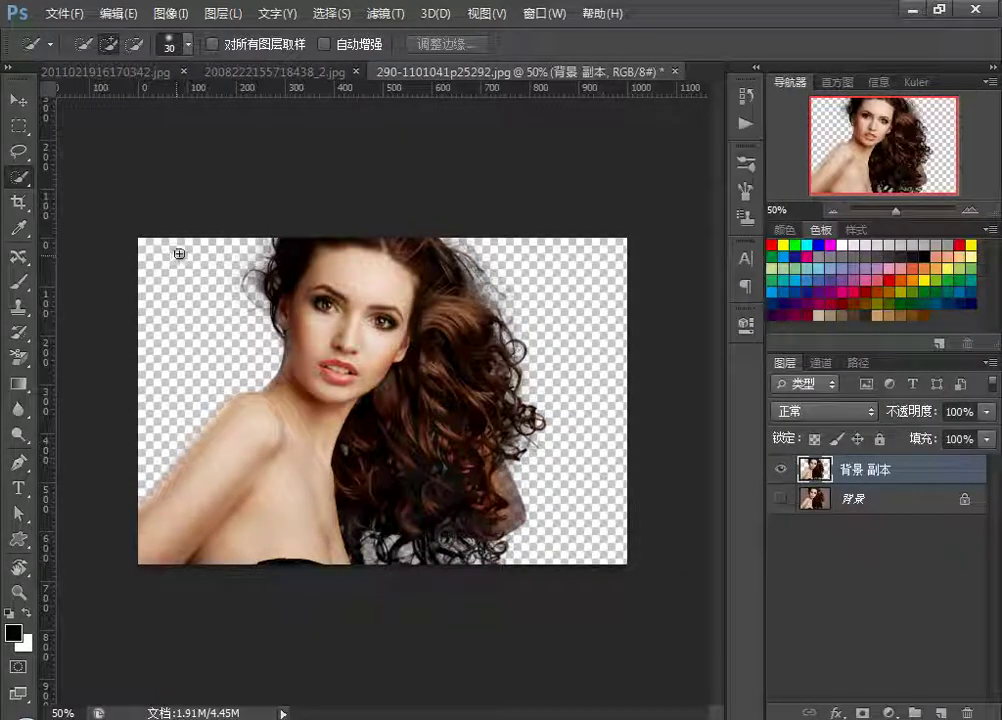
# Step: Add a new layer above Background and fill it with a bright cyan-blue foreground colour
pyautogui.click(795, 498)
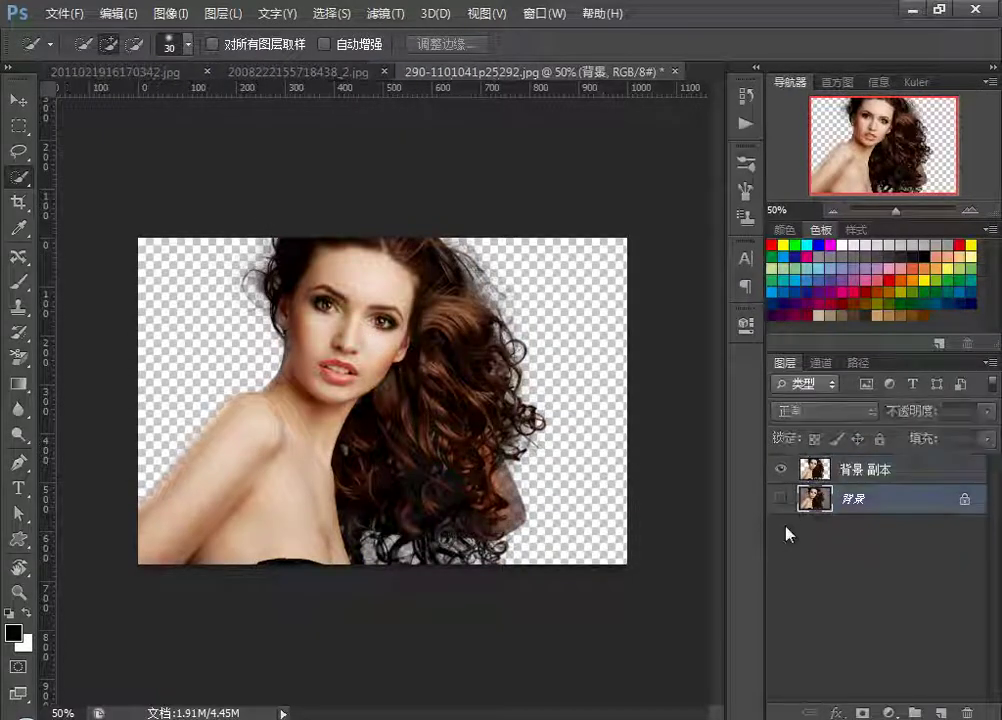
pyautogui.click(941, 712)
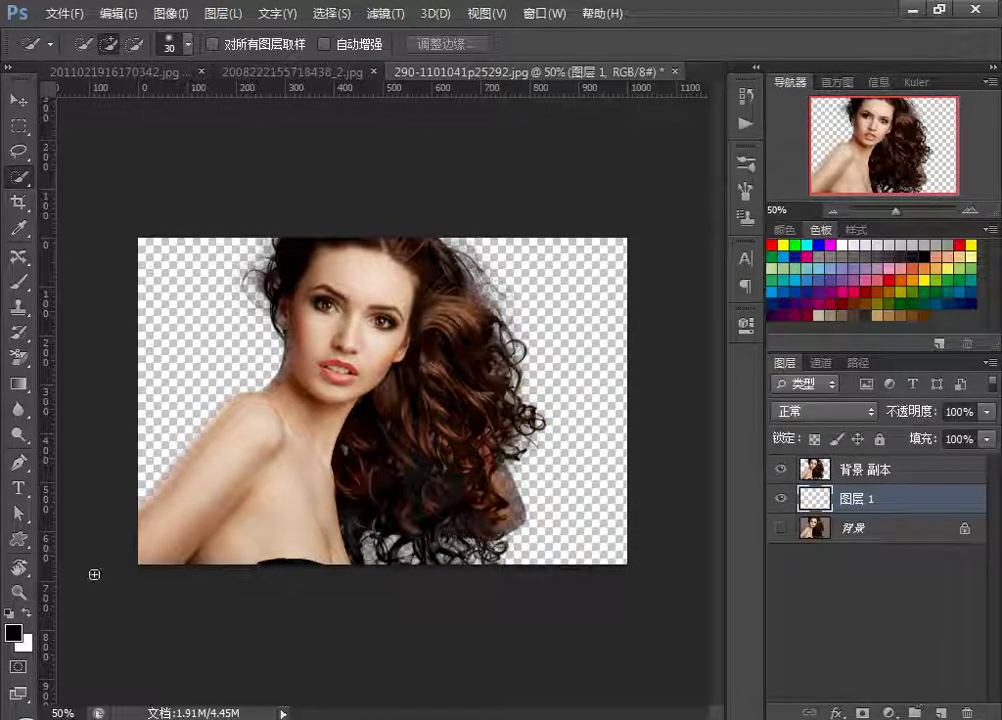
pyautogui.click(20, 636)
pyautogui.click(810, 340)
pyautogui.moveTo(812, 262); pyautogui.dragTo(652, 215)
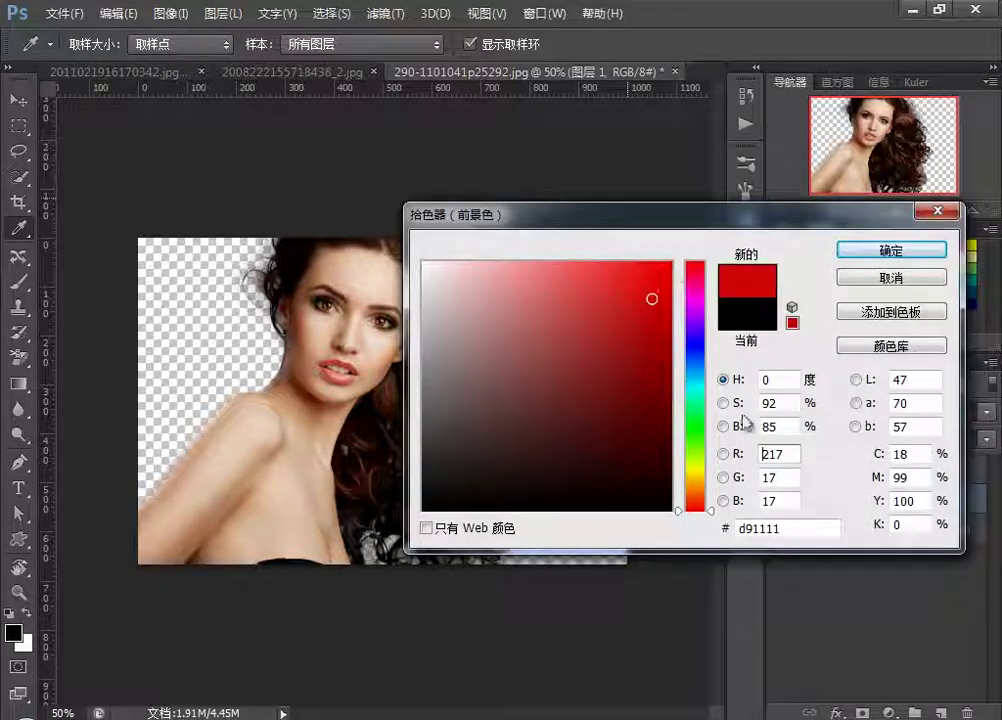
pyautogui.moveTo(697, 345); pyautogui.dragTo(700, 376)
pyautogui.click(642, 262)
pyautogui.click(891, 250)
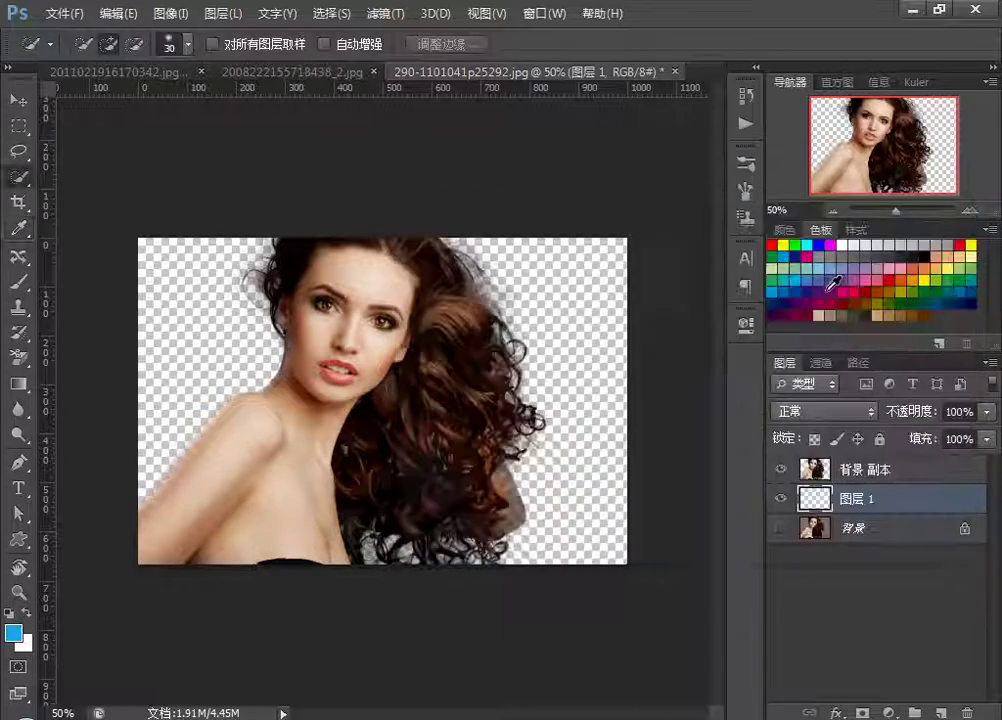
pyautogui.hotkey('alt', 'Delete')
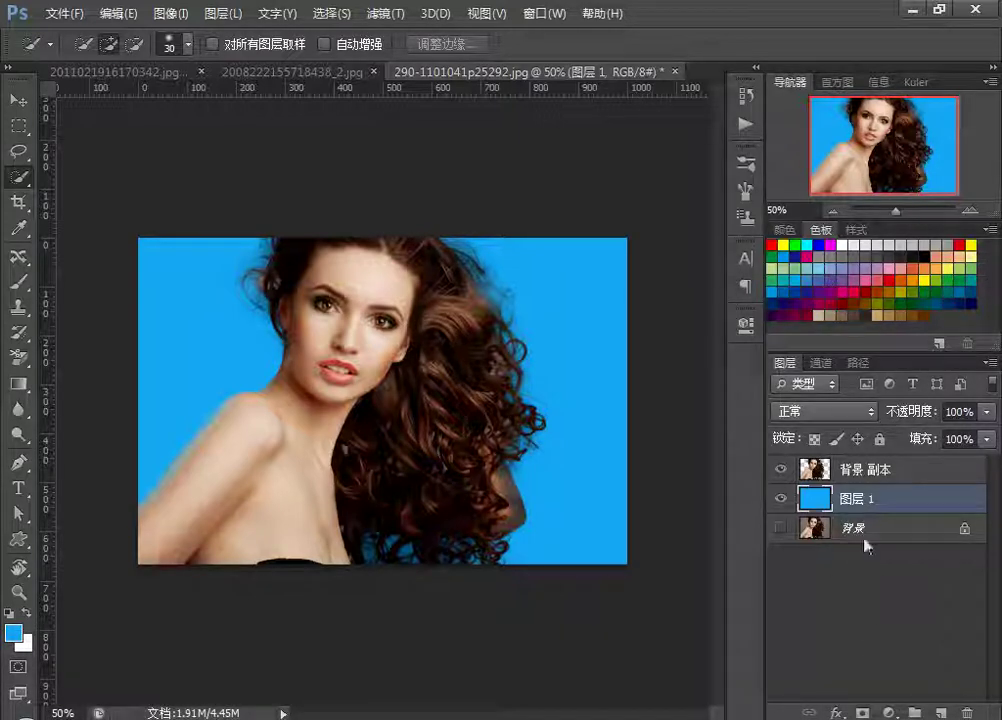
# Step: Select the cut-out woman layer and switch to the freehand Lasso Tool
pyautogui.click(866, 469)
pyautogui.rightClick(20, 152)
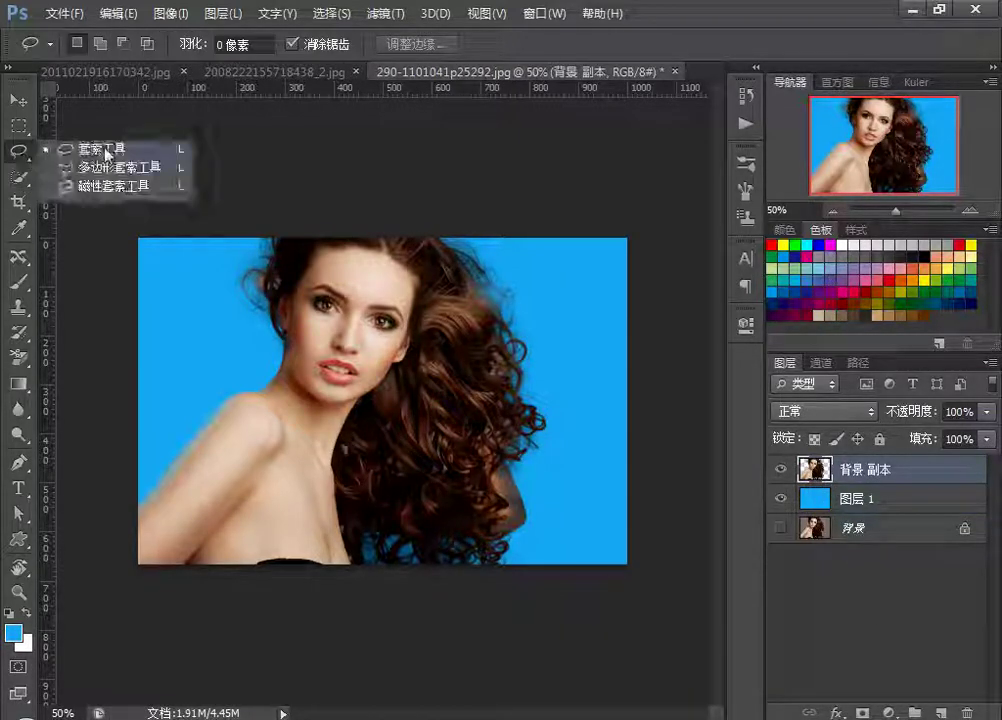
pyautogui.click(90, 150)
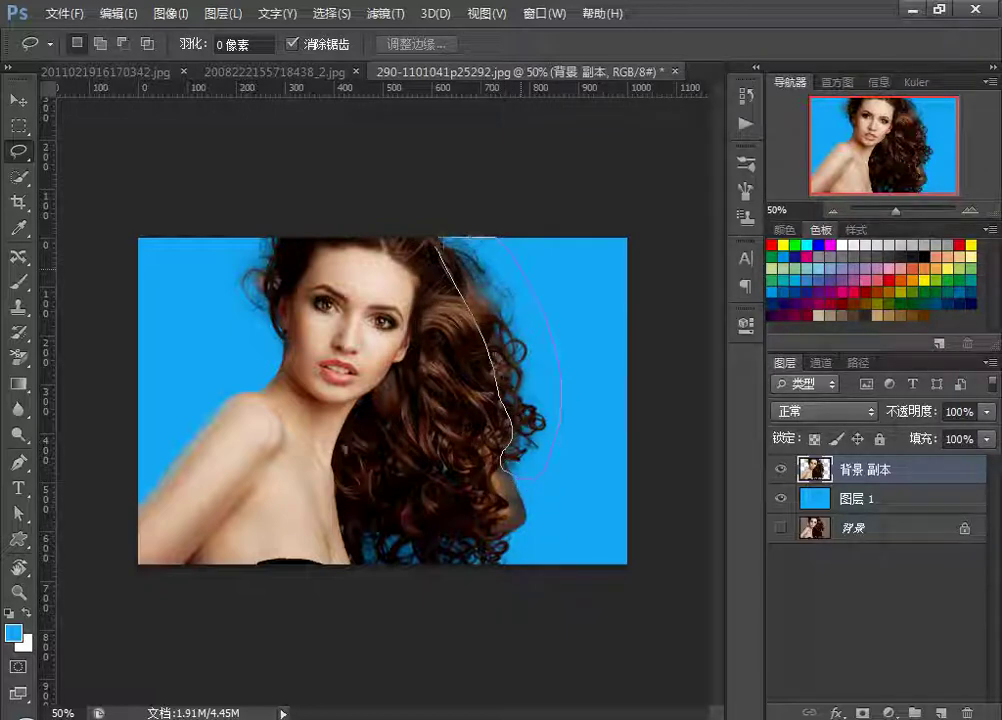
# Step: Lasso the hair's right edge and feather the selection by 10 pixels
pyautogui.moveTo(442, 240); pyautogui.dragTo(448, 242)
pyautogui.click(330, 14)
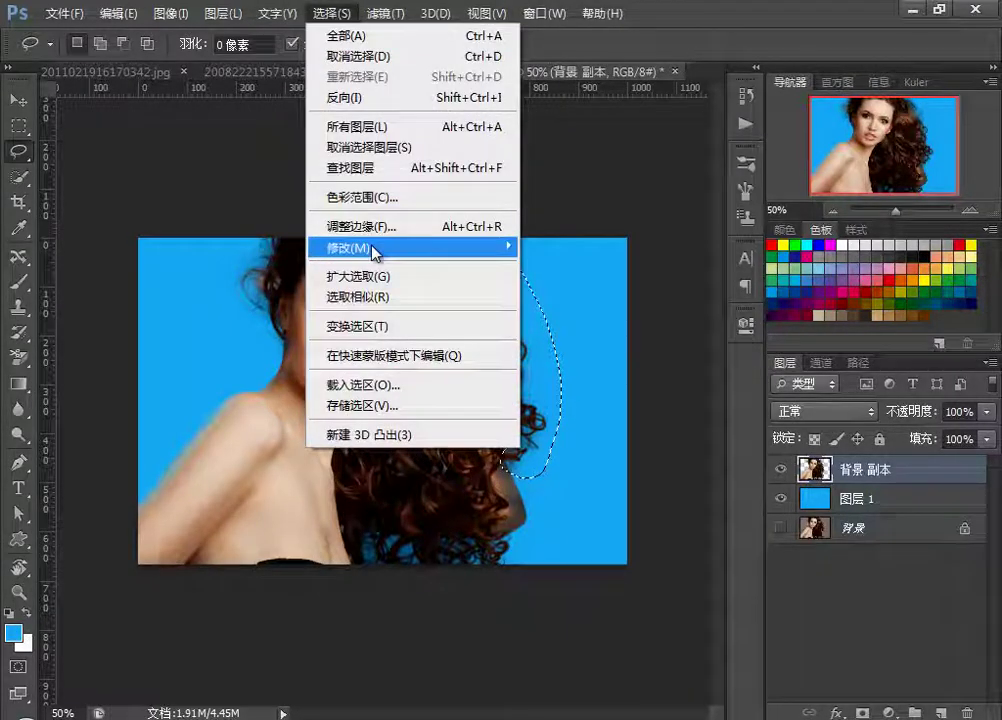
pyautogui.click(558, 207)
pyautogui.hotkey('shift', 'F6')
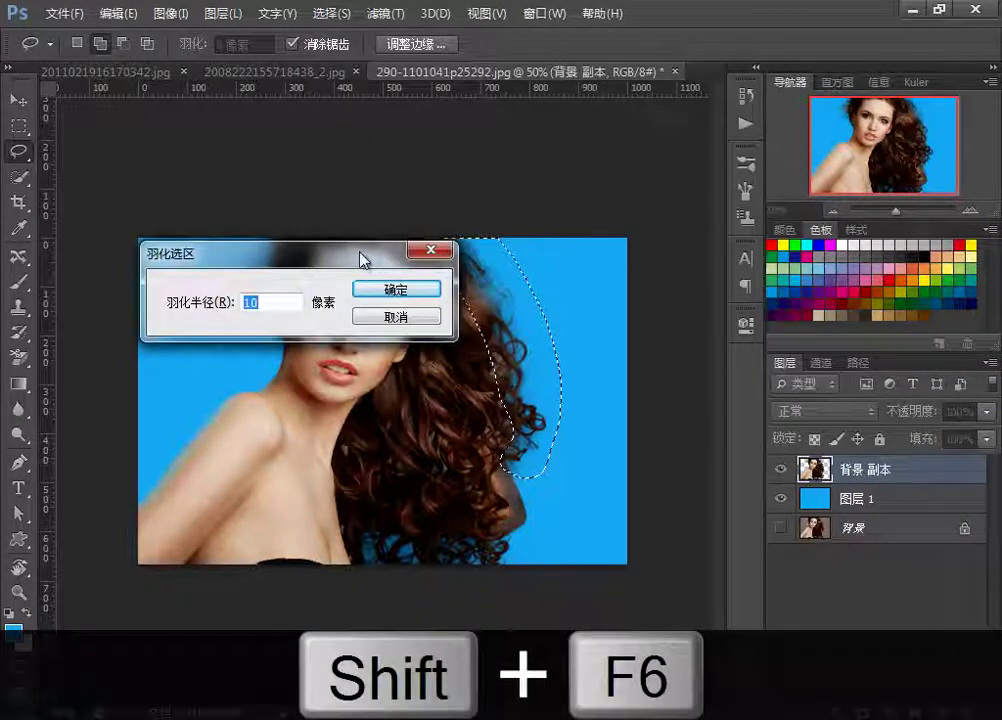
pyautogui.moveTo(363, 260)
pyautogui.mouseDown()
pyautogui.moveTo(570, 232)
pyautogui.moveTo(614, 183)
pyautogui.mouseUp()
pyautogui.click(647, 211)
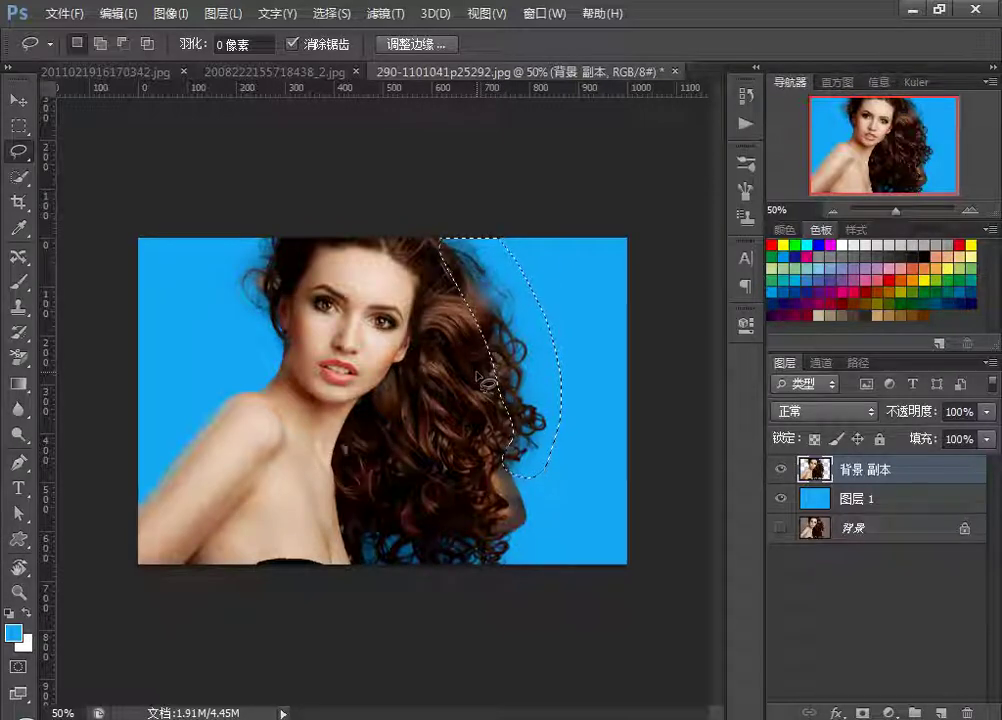
pyautogui.click(171, 13)
pyautogui.moveTo(265, 64)
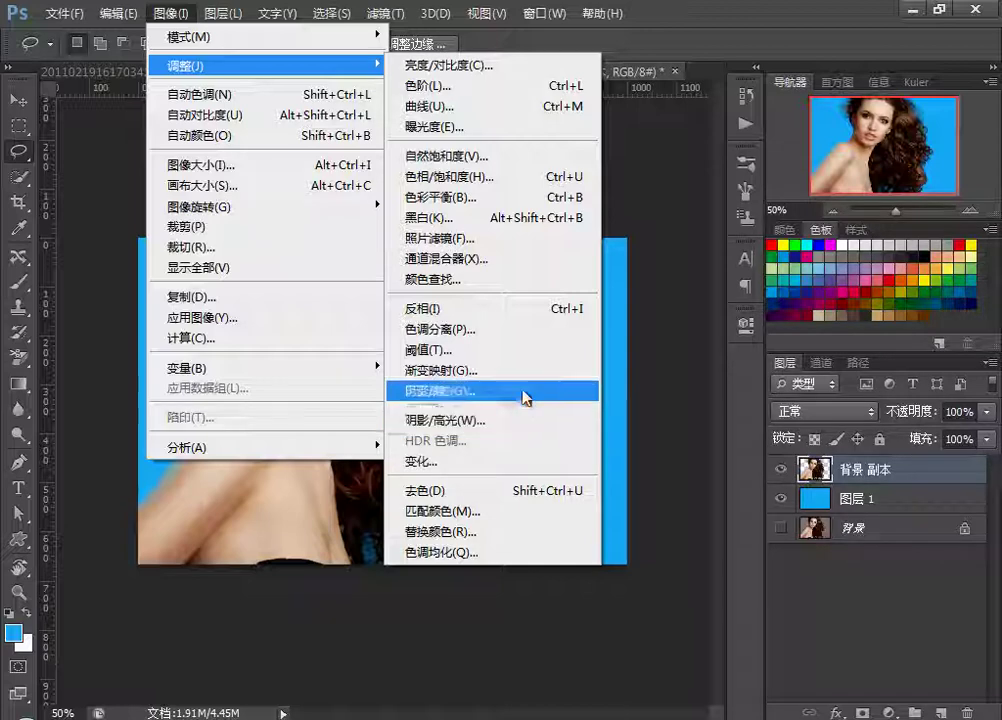
# Step: Shift the sampled hair Reds to hue -11, saturation -9, lightness +14 in Hue/Saturation
pyautogui.click(575, 178)
pyautogui.moveTo(455, 247); pyautogui.dragTo(965, 262)
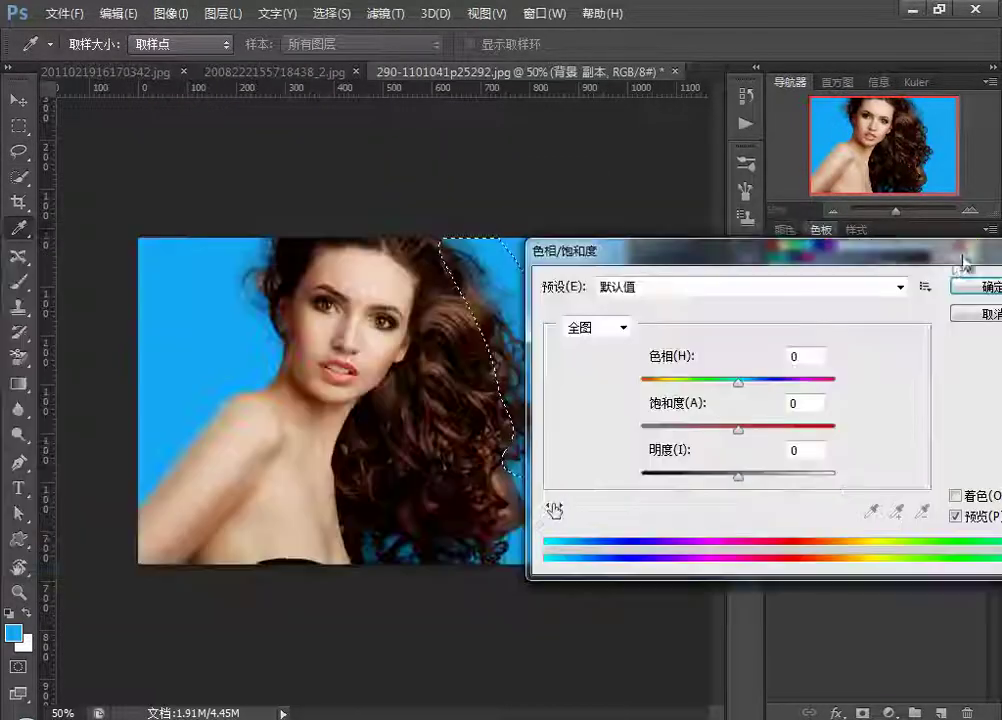
pyautogui.moveTo(695, 251); pyautogui.dragTo(753, 225)
pyautogui.click(615, 487)
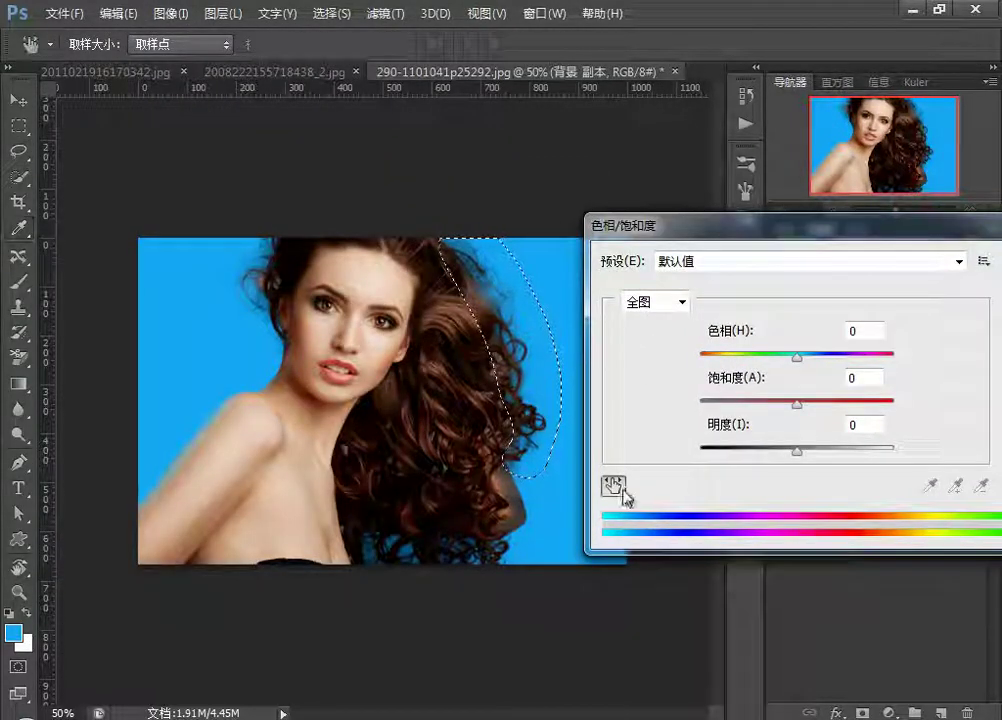
pyautogui.click(410, 290)
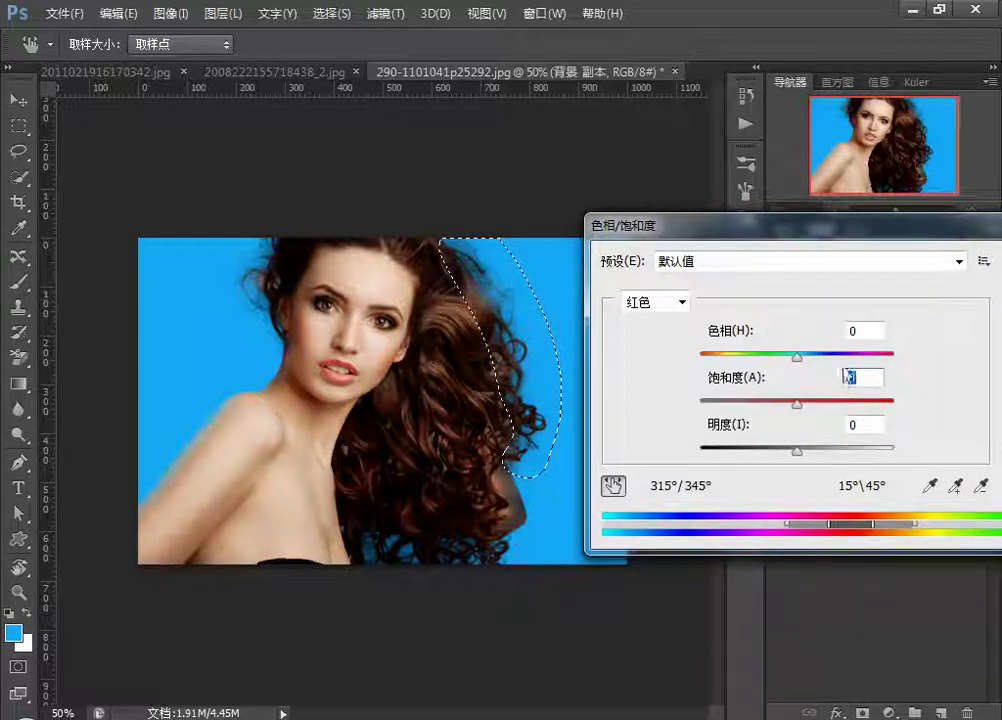
pyautogui.moveTo(797, 356); pyautogui.dragTo(790, 364)
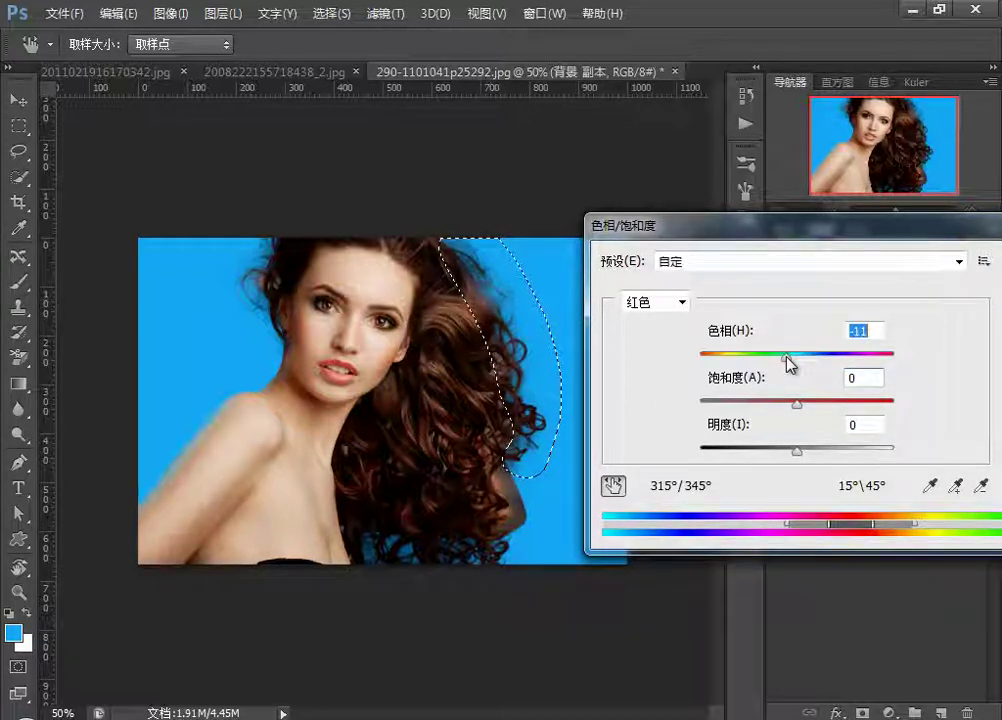
pyautogui.moveTo(797, 451); pyautogui.dragTo(810, 451)
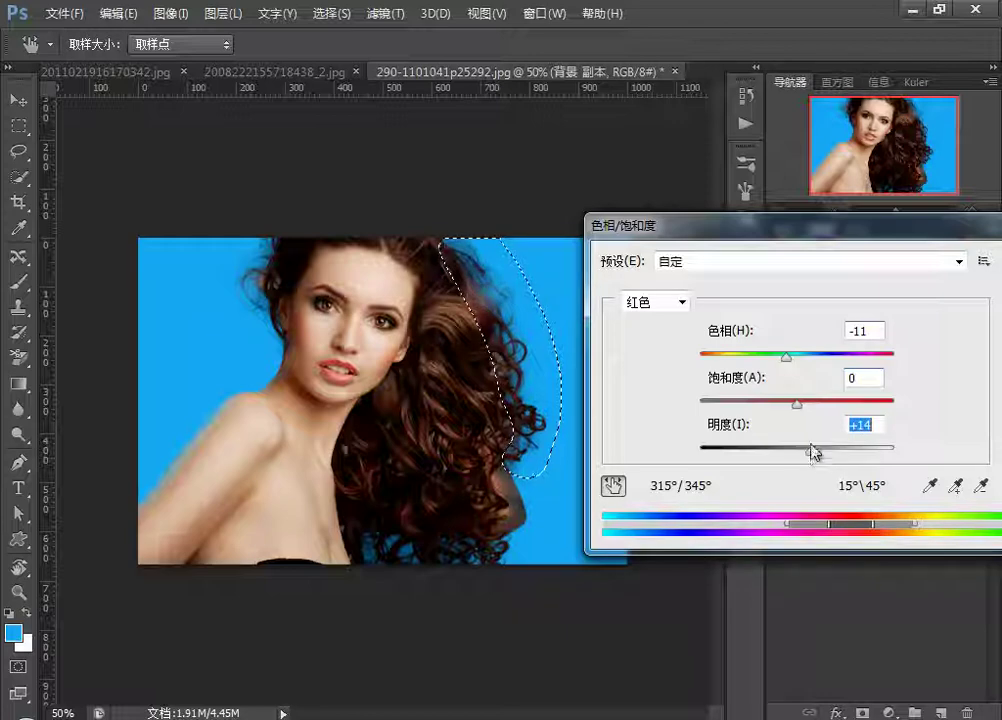
pyautogui.moveTo(796, 404); pyautogui.dragTo(789, 404)
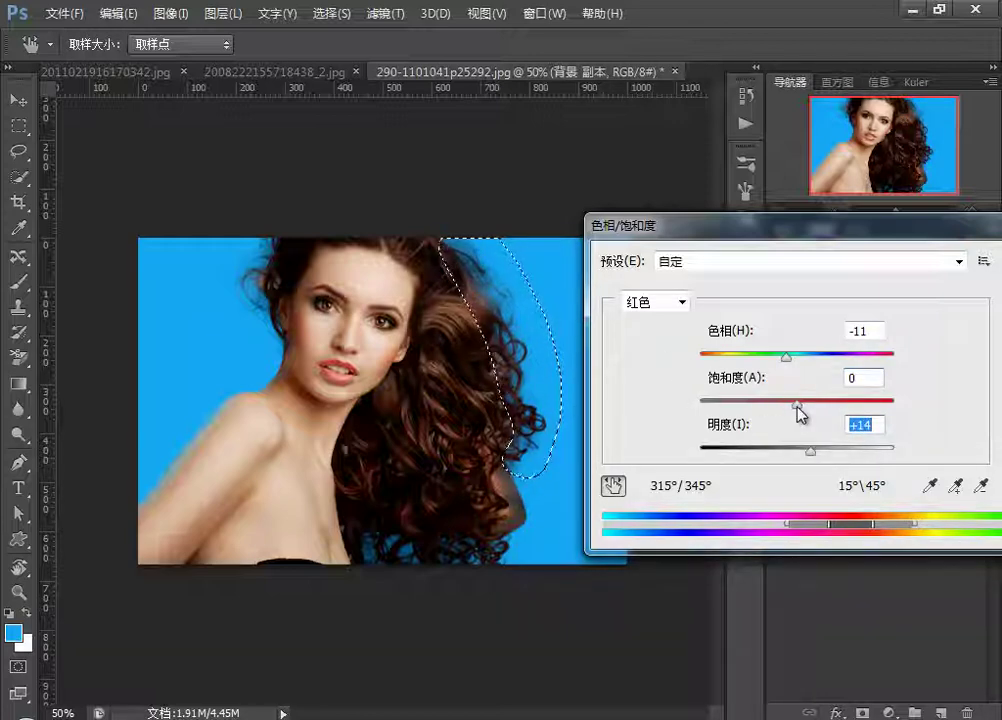
pyautogui.moveTo(870, 233); pyautogui.dragTo(721, 233)
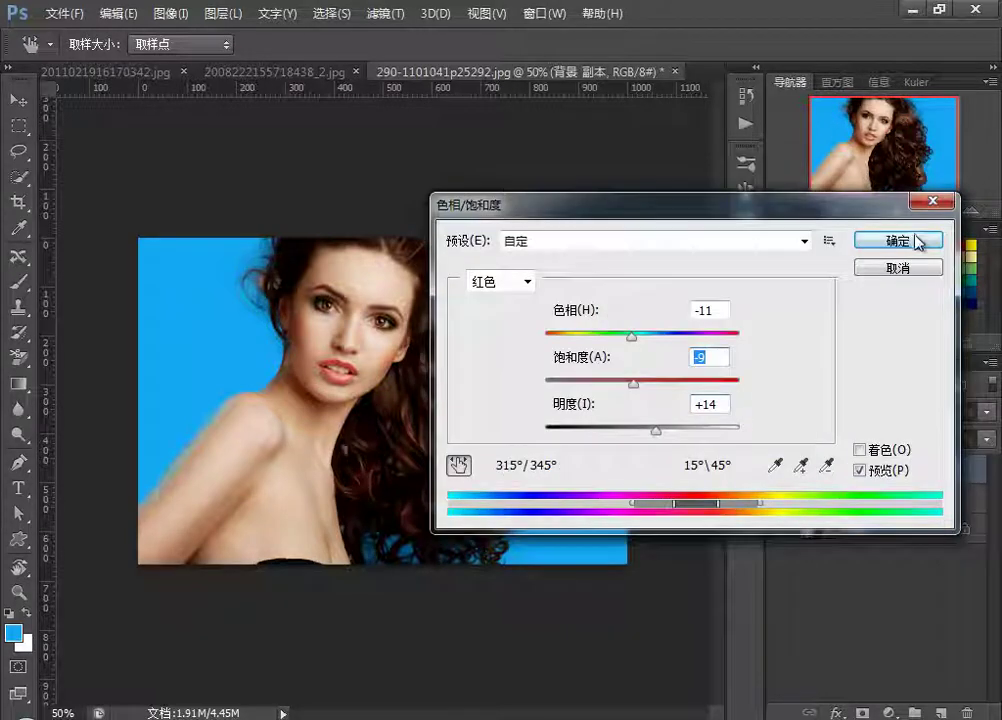
pyautogui.click(904, 239)
# Step: Deselect with Ctrl+D, then hide and reshow the blue and cut-out layers to compare
pyautogui.hotkey('ctrl', 'd')
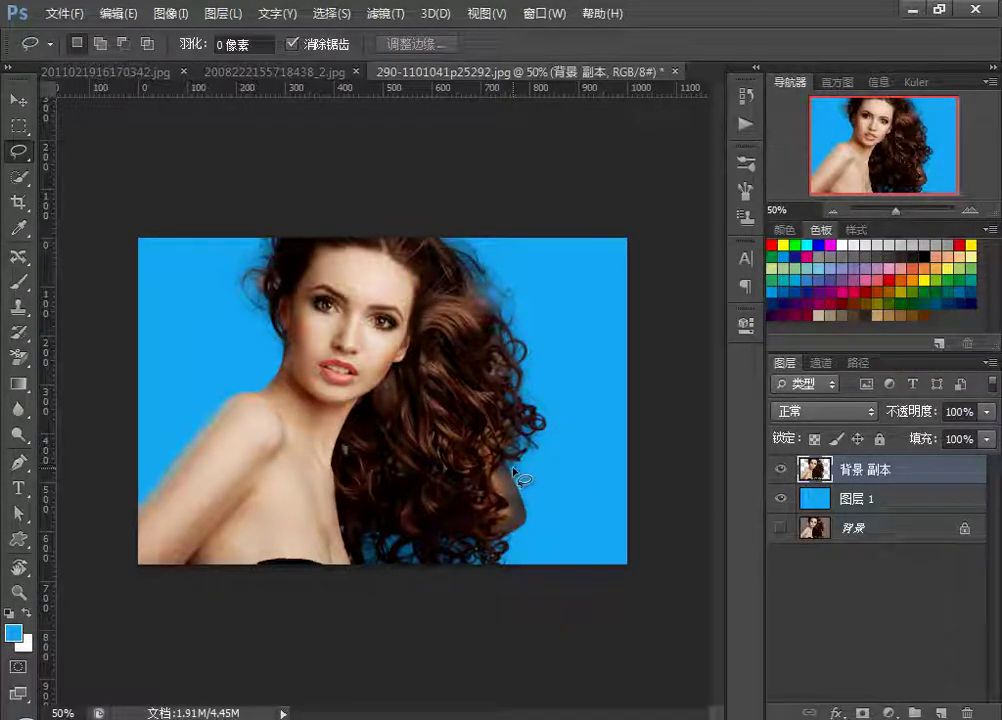
pyautogui.click(772, 499)
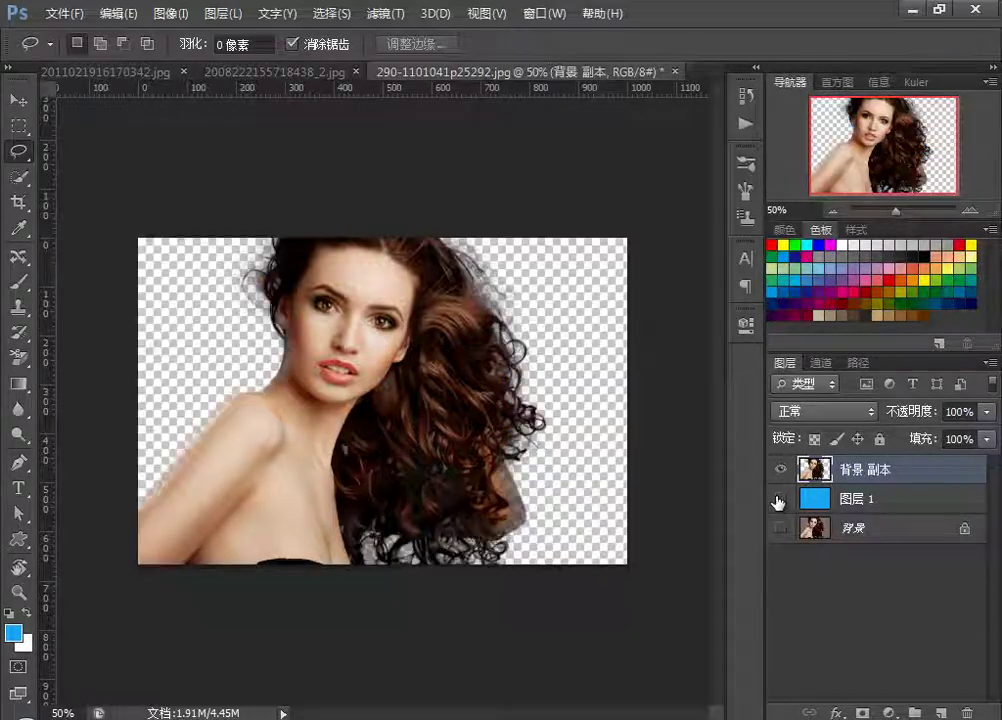
pyautogui.click(778, 499)
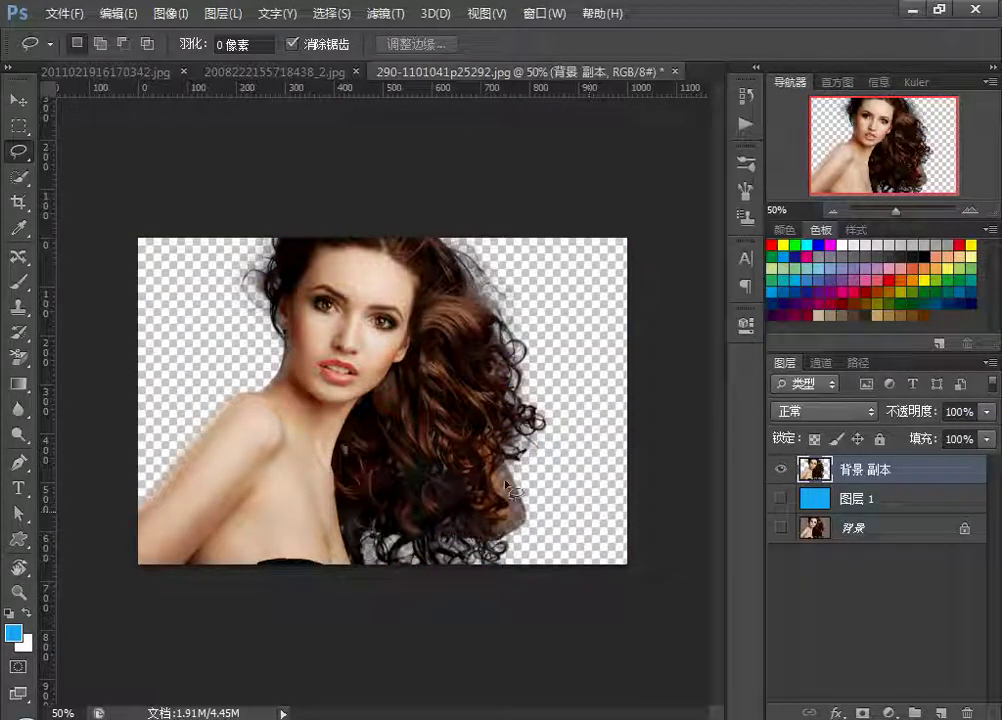
pyautogui.click(781, 471)
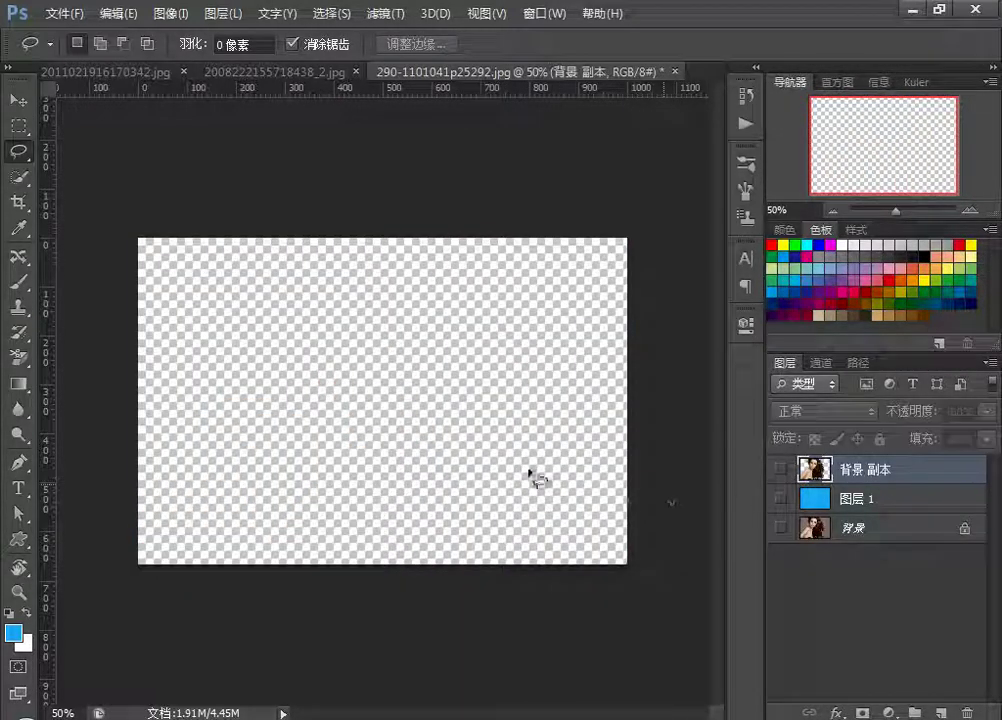
pyautogui.click(778, 499)
pyautogui.click(781, 469)
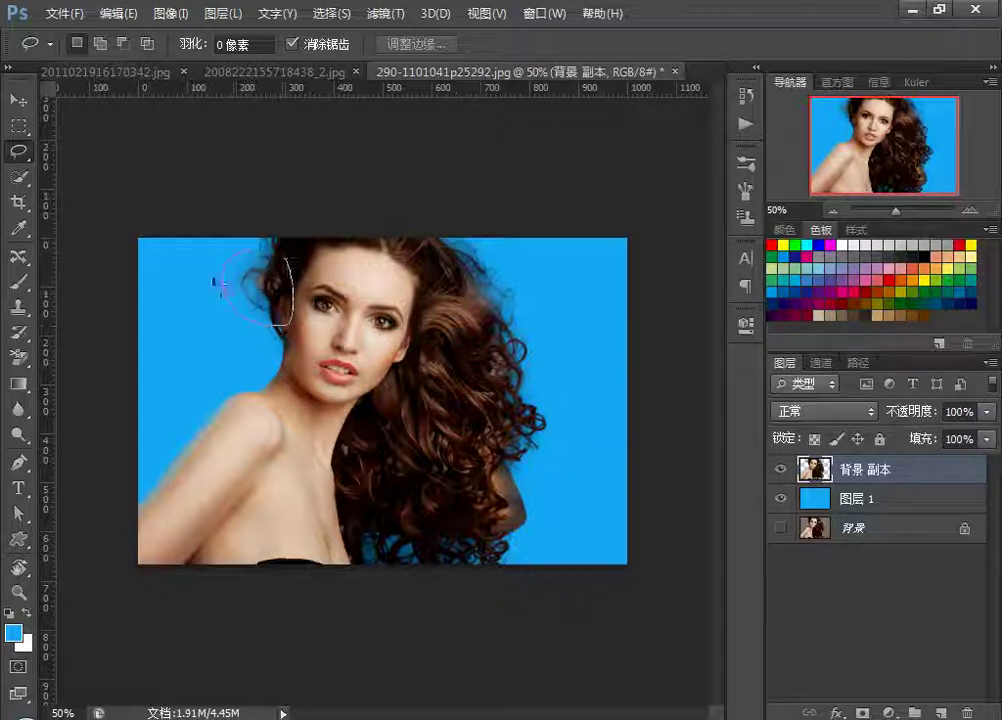
pyautogui.moveTo(217, 284); pyautogui.dragTo(224, 258)
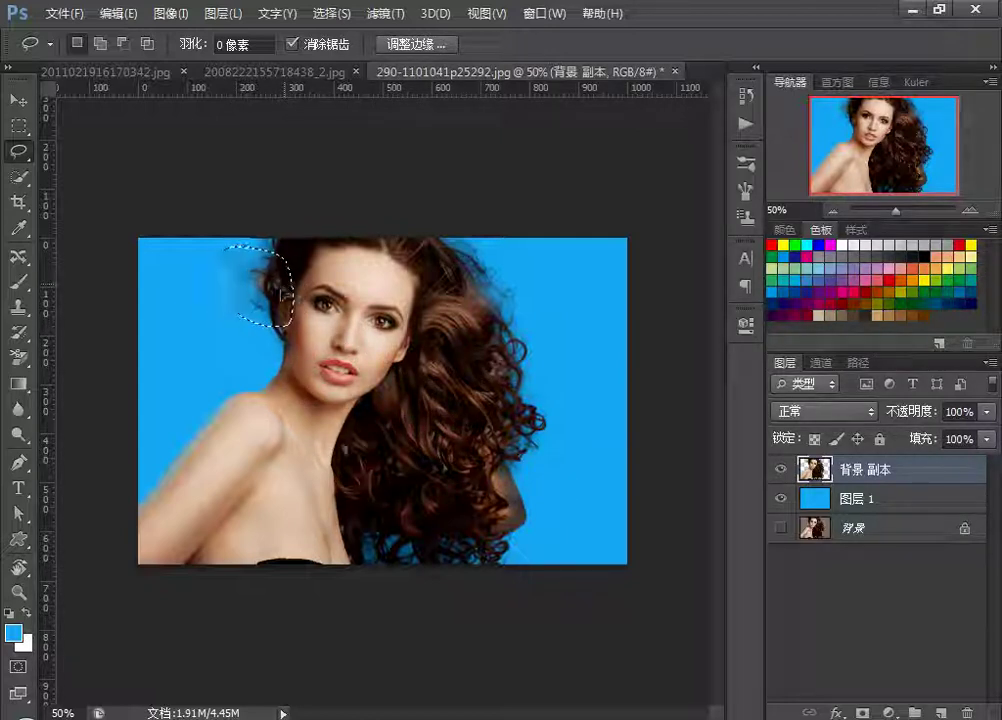
pyautogui.hotkey('ctrl', 'd')
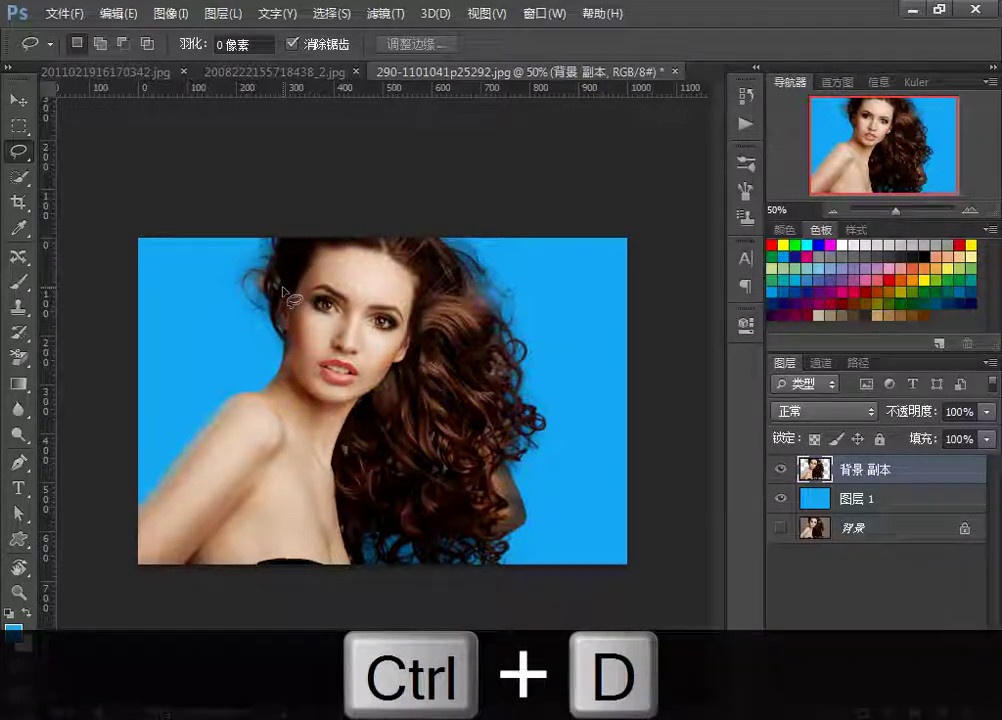
pyautogui.moveTo(284, 294); pyautogui.dragTo(258, 296)
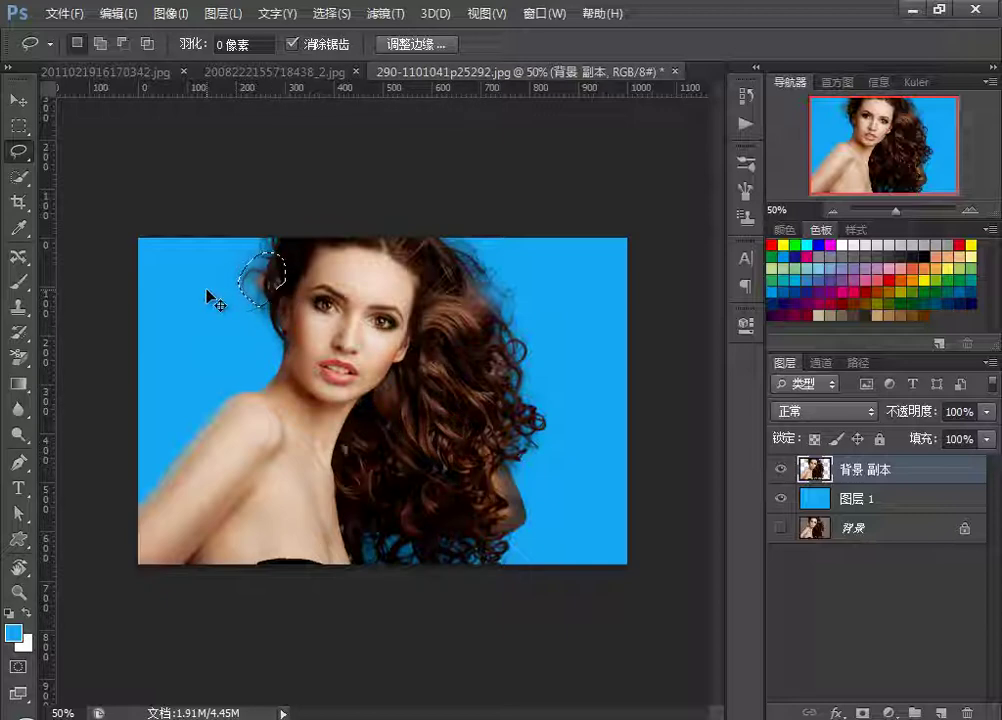
pyautogui.hotkey('ctrl', 'u')
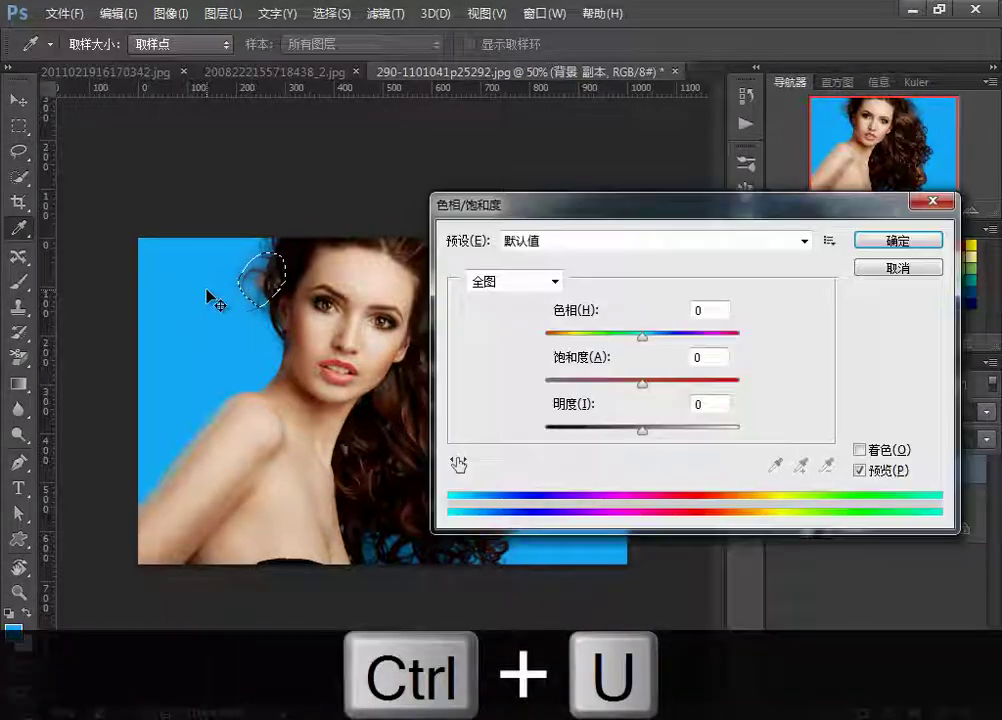
pyautogui.click(458, 465)
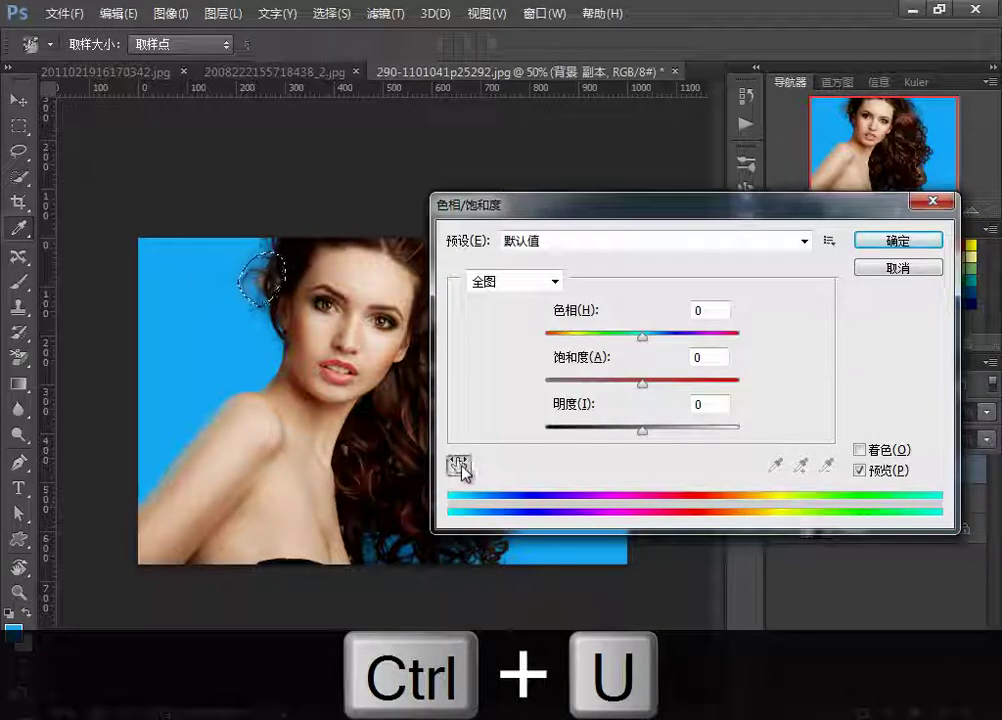
pyautogui.click(265, 278)
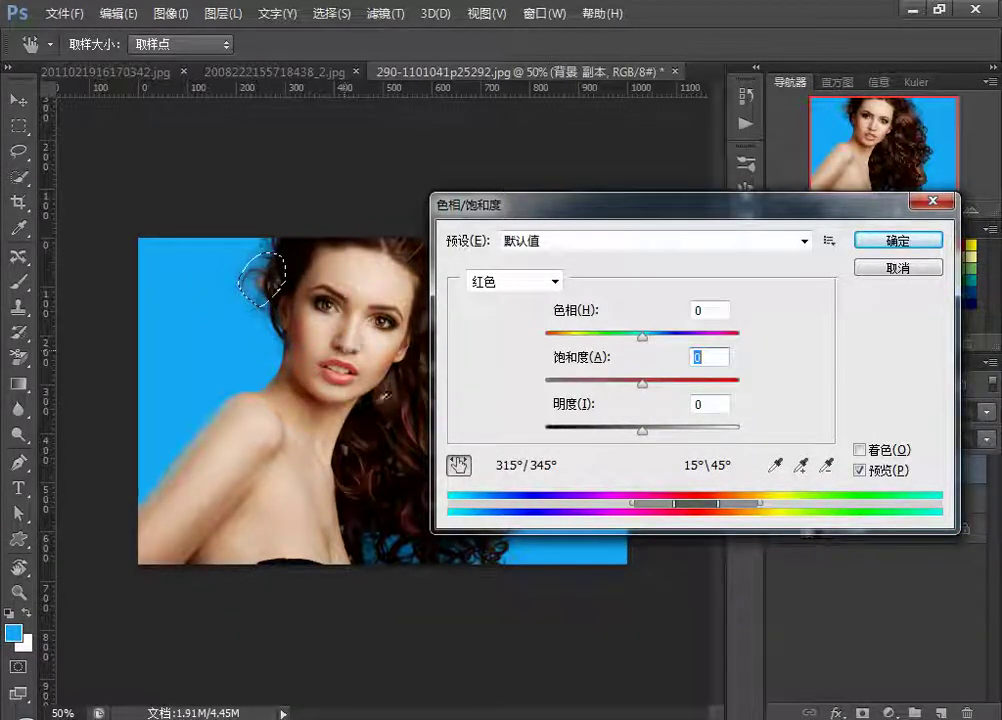
pyautogui.moveTo(642, 337); pyautogui.dragTo(718, 340)
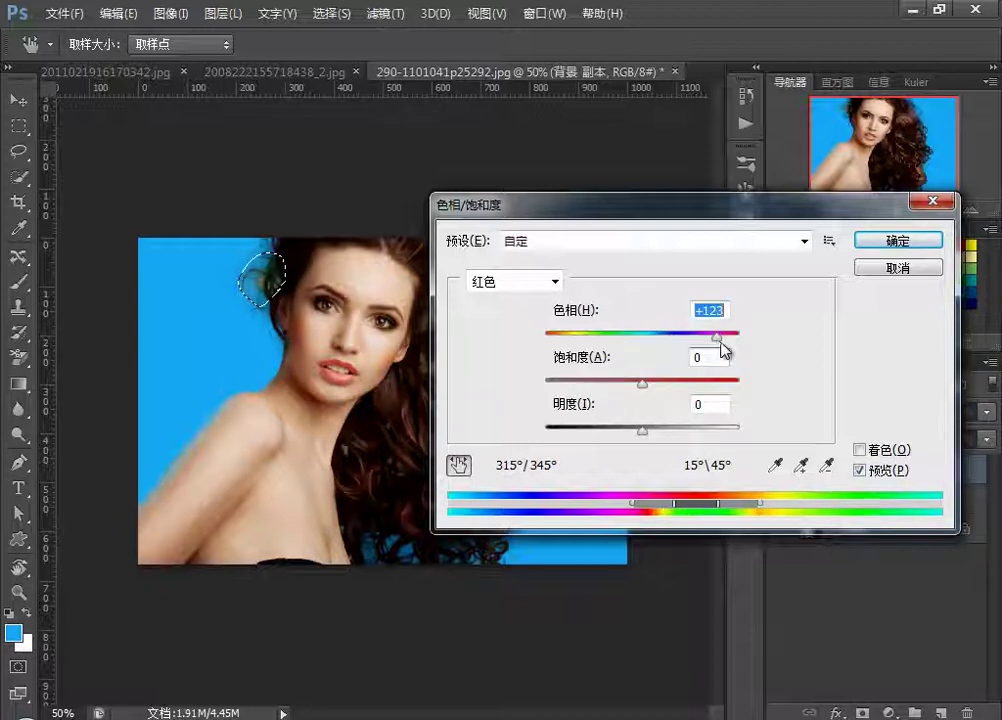
pyautogui.moveTo(640, 383); pyautogui.dragTo(840, 408)
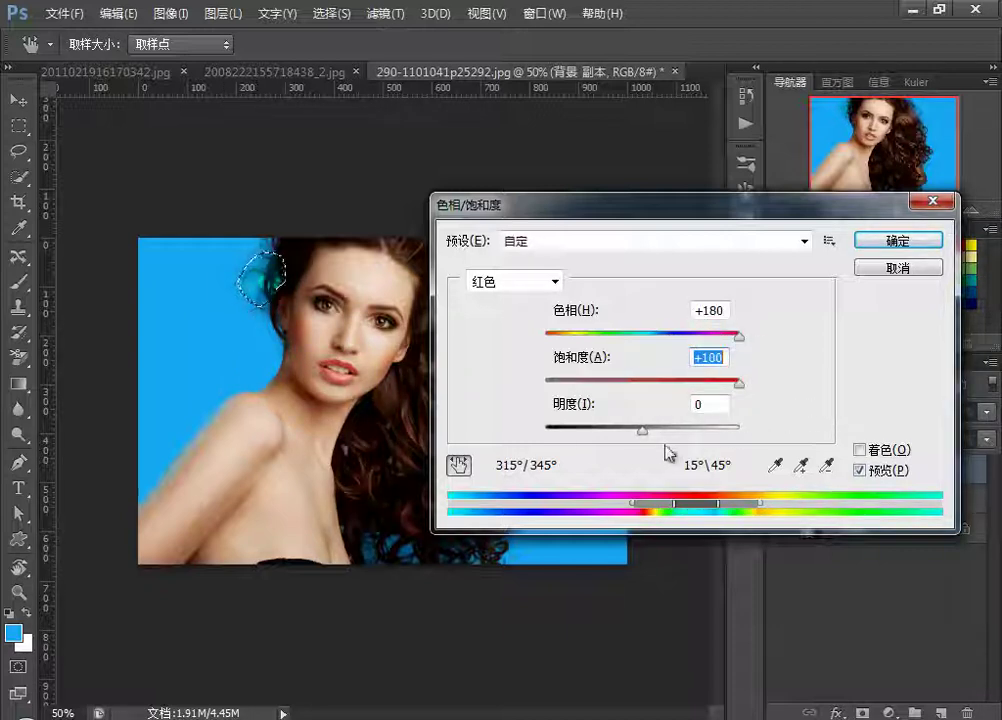
pyautogui.moveTo(642, 428); pyautogui.dragTo(641, 429)
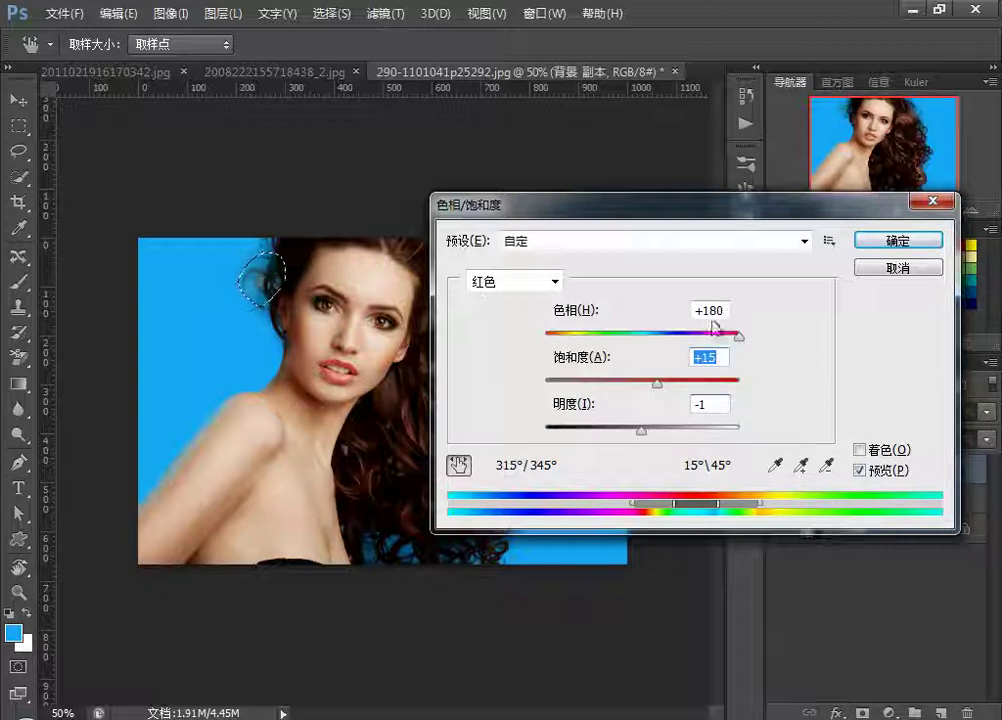
pyautogui.moveTo(741, 344)
pyautogui.mouseDown()
pyautogui.moveTo(521, 342)
pyautogui.moveTo(843, 355)
pyautogui.mouseUp()
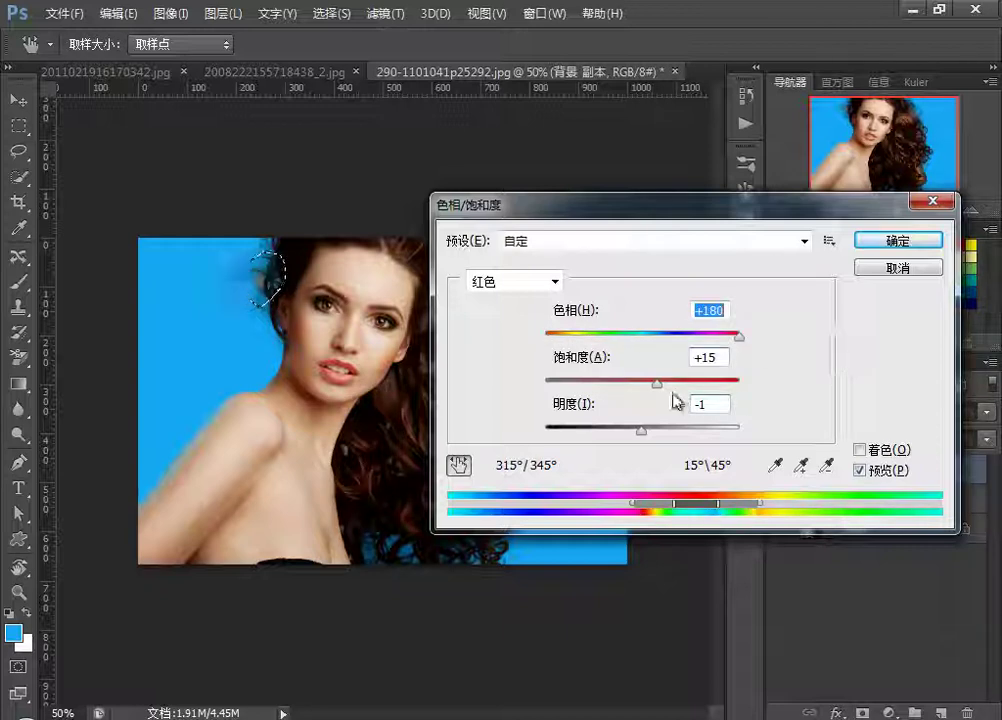
pyautogui.moveTo(657, 382)
pyautogui.mouseDown()
pyautogui.moveTo(789, 391)
pyautogui.moveTo(713, 392)
pyautogui.mouseUp()
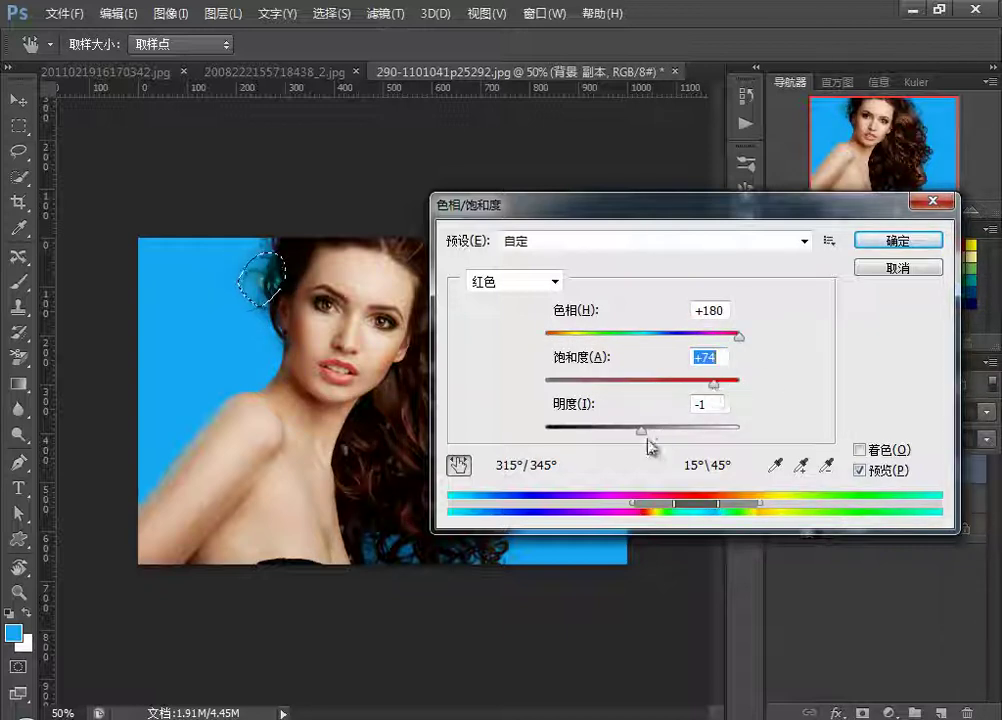
pyautogui.moveTo(639, 437); pyautogui.dragTo(563, 437)
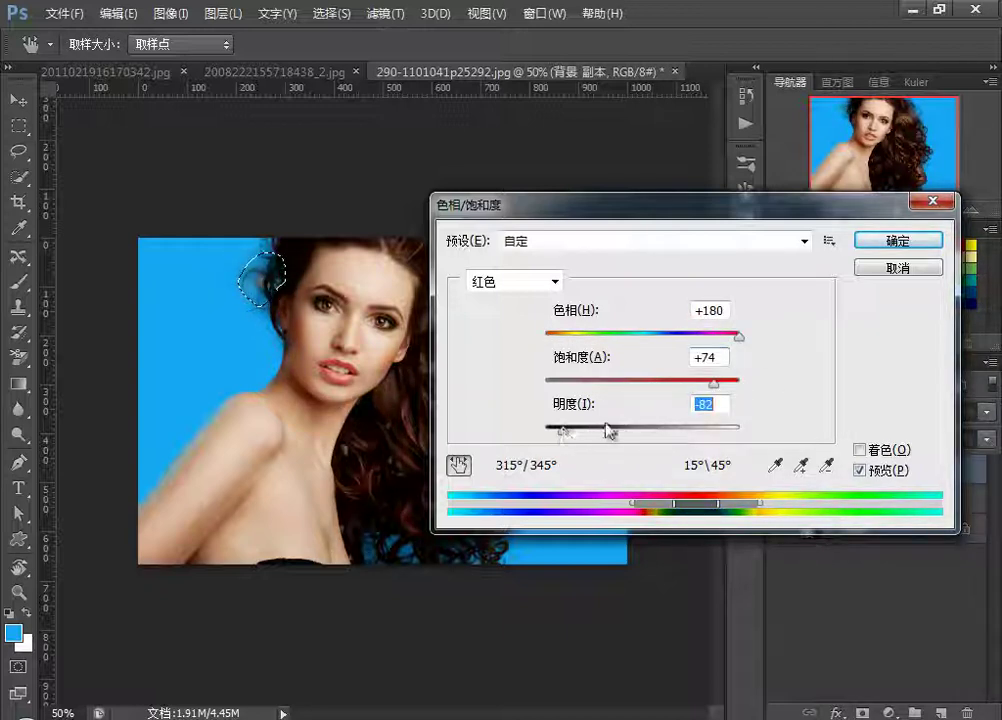
pyautogui.moveTo(739, 337); pyautogui.dragTo(547, 338)
pyautogui.click(885, 270)
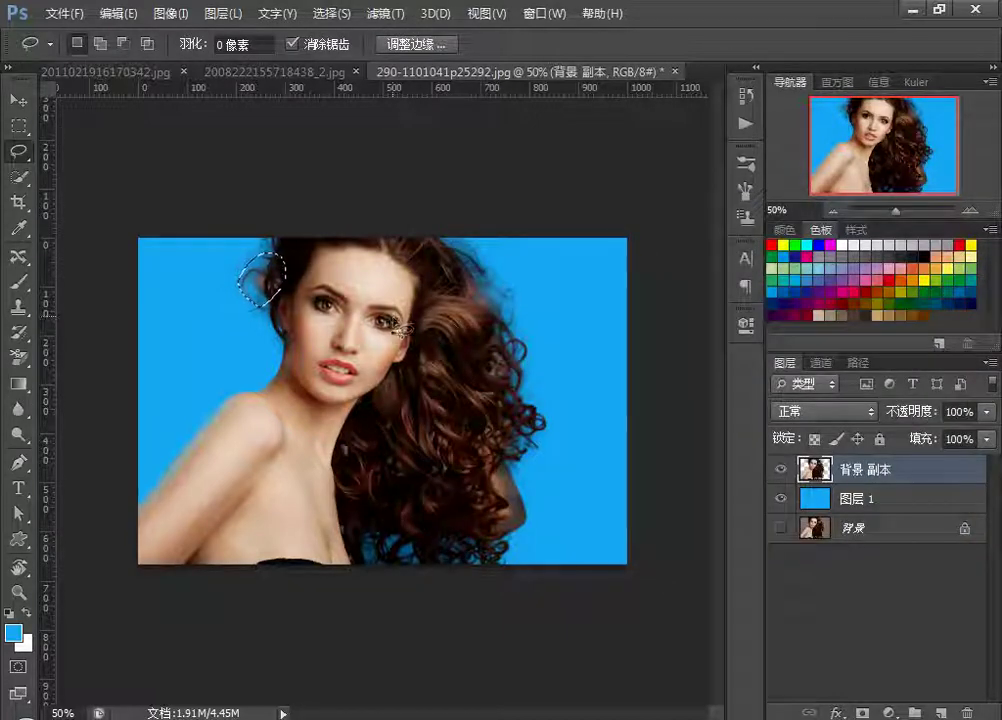
pyautogui.hotkey('ctrl', 'd')
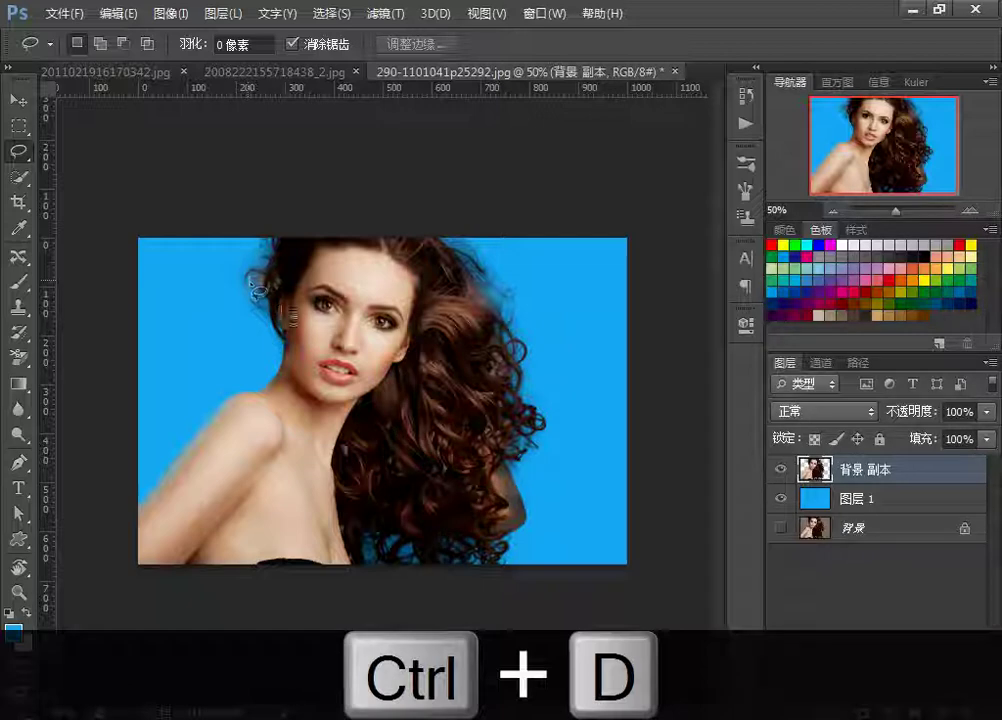
# Step: Hide and reshow the cut-out and blue layers to compare the backdrop
pyautogui.click(780, 469)
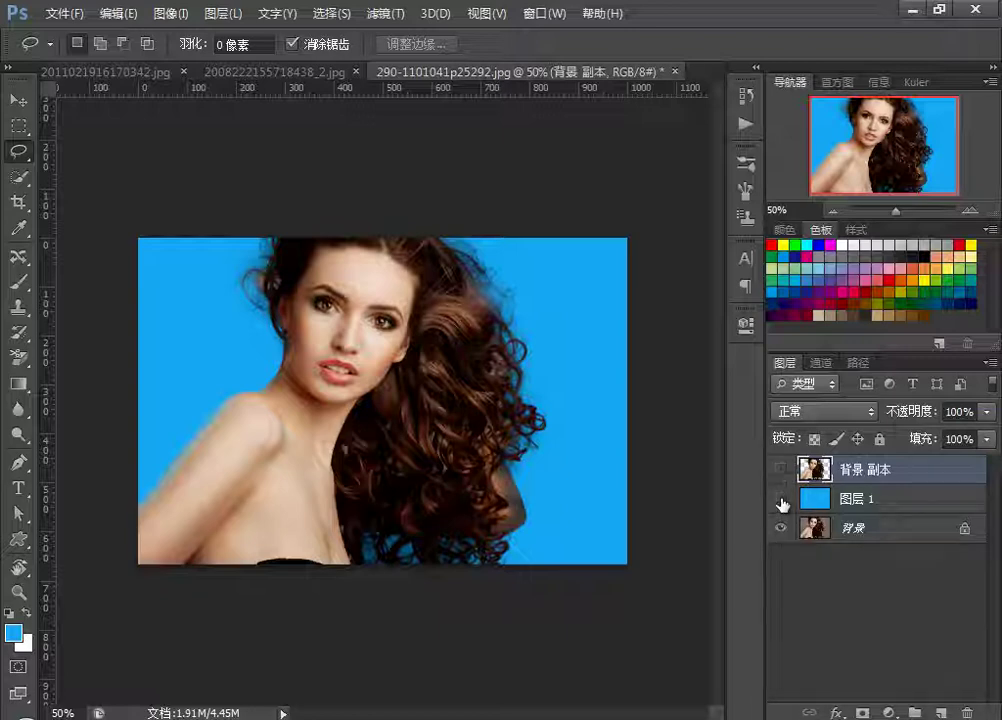
pyautogui.click(781, 499)
pyautogui.click(782, 499)
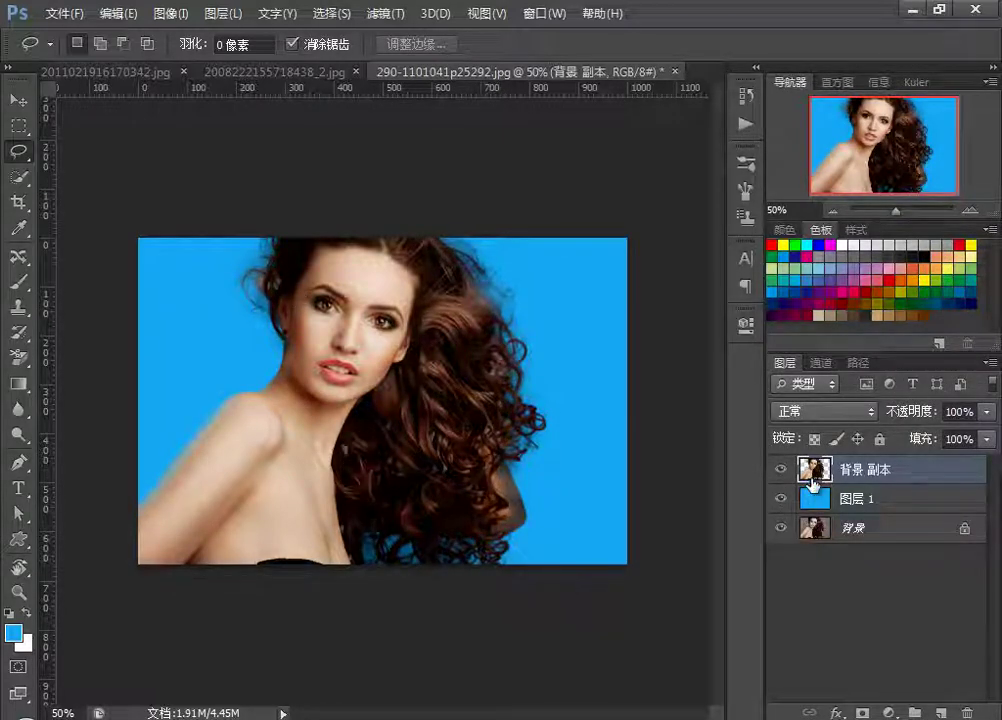
# Step: Revert to the Refine Edge (调整边缘) state in the History panel
pyautogui.click(745, 95)
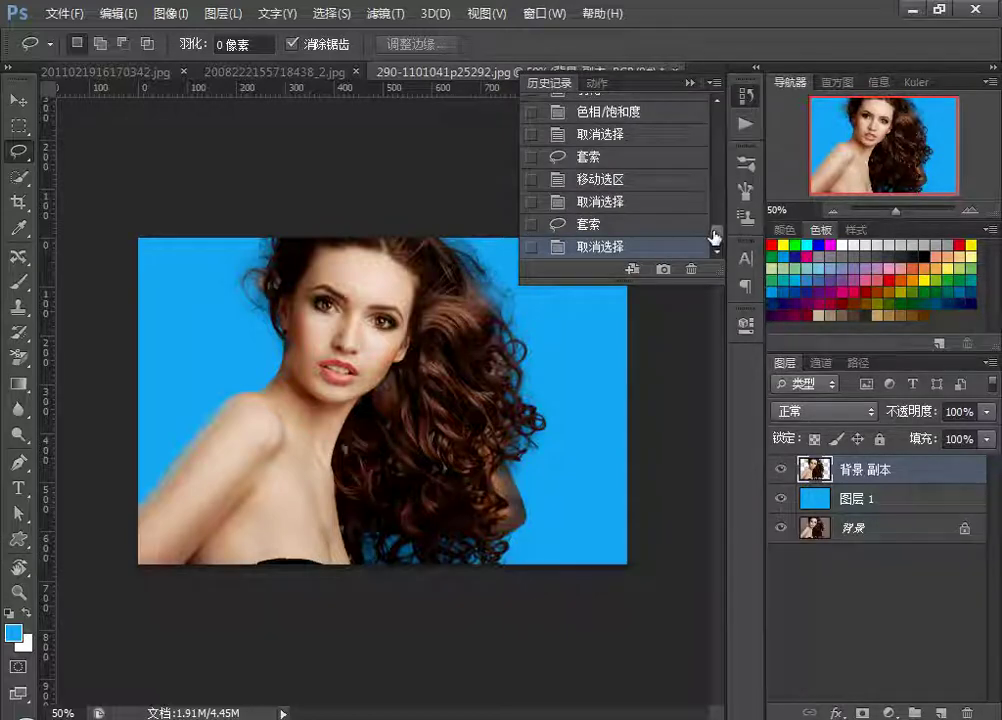
pyautogui.moveTo(714, 228); pyautogui.dragTo(718, 228)
pyautogui.scroll(-2, 718, 228)
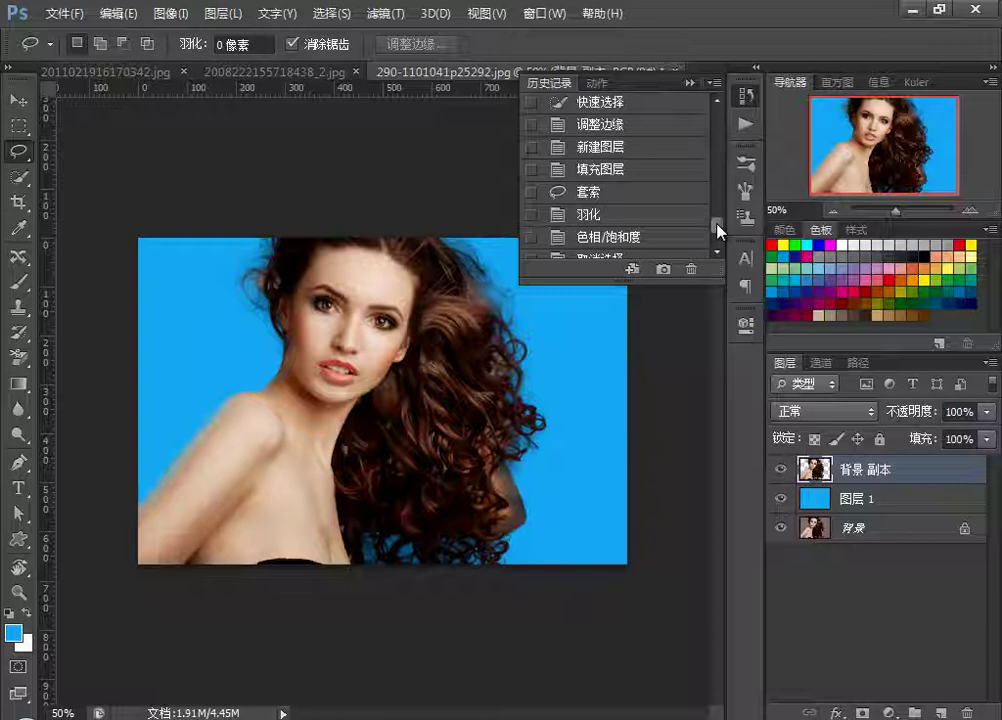
pyautogui.click(597, 127)
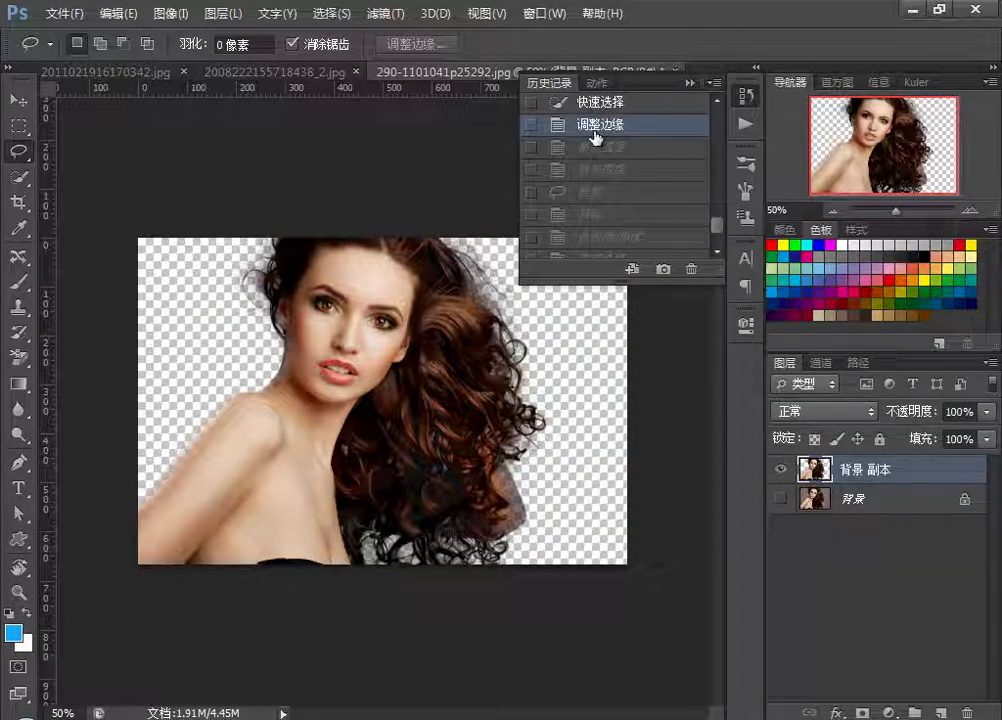
# Step: Revert to the quick selection and redo Refine Edge with wider radius and full decontamination
pyautogui.click(597, 104)
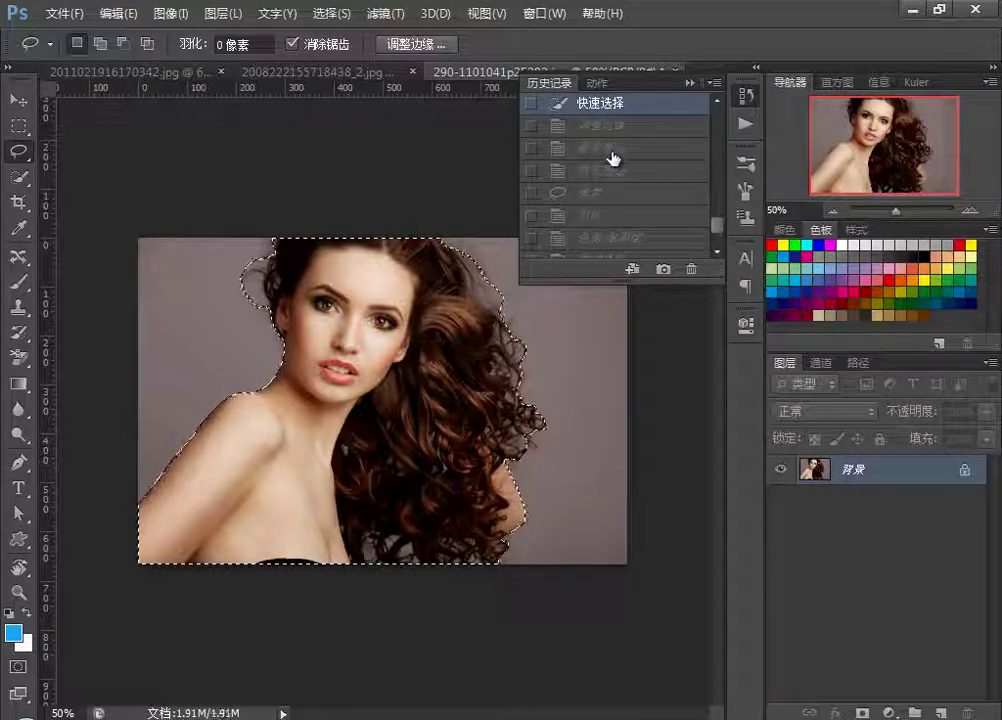
pyautogui.click(410, 45)
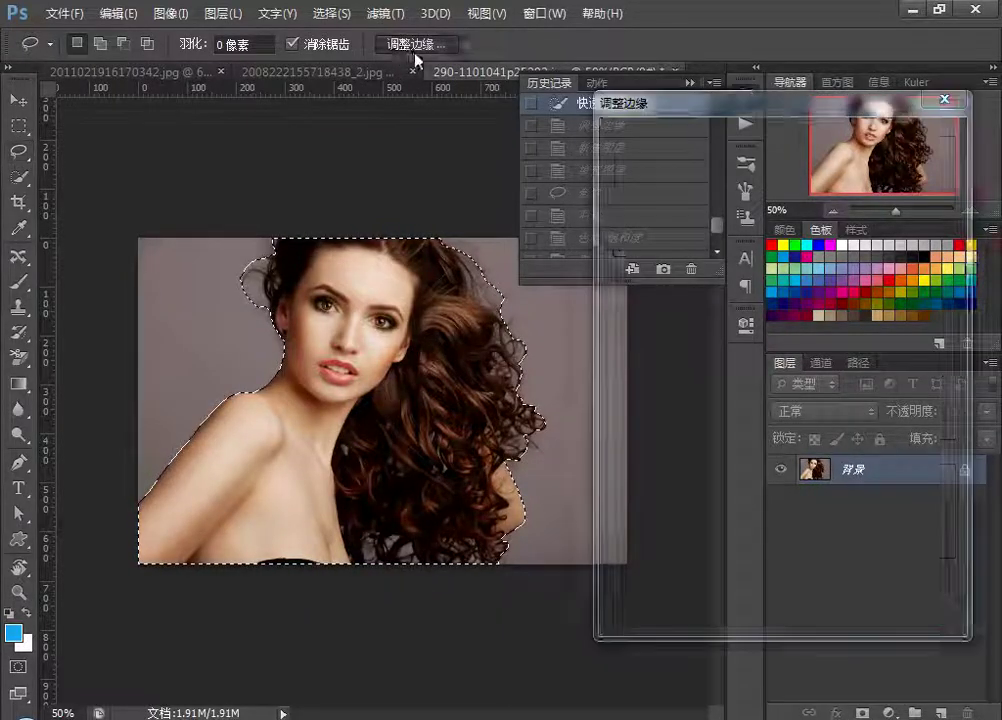
pyautogui.click(743, 257)
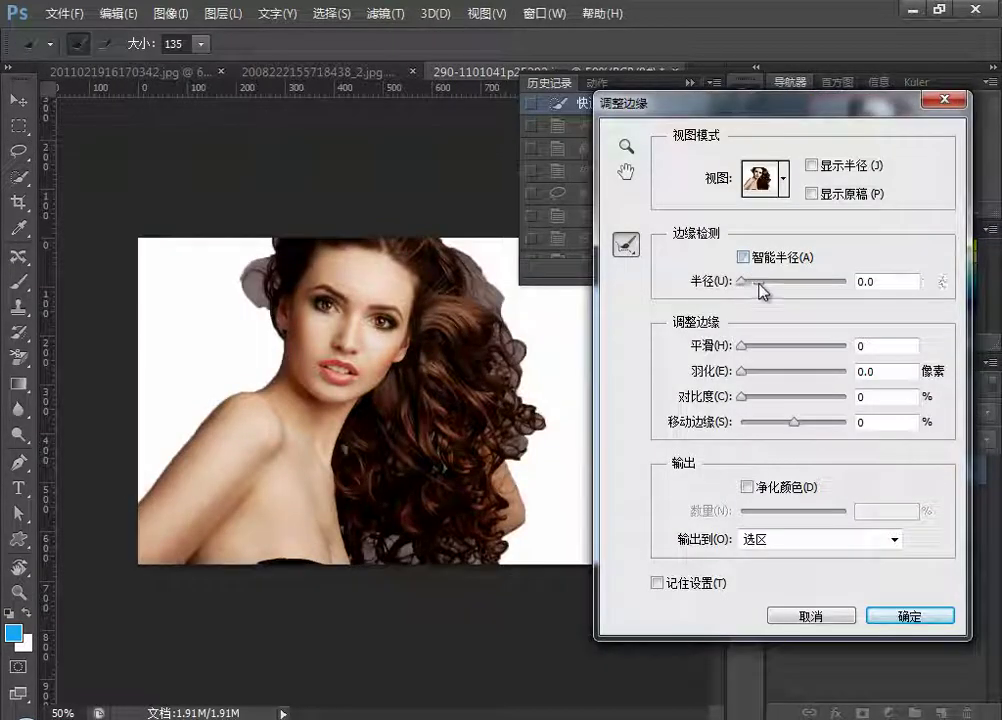
pyautogui.moveTo(787, 286); pyautogui.dragTo(812, 292)
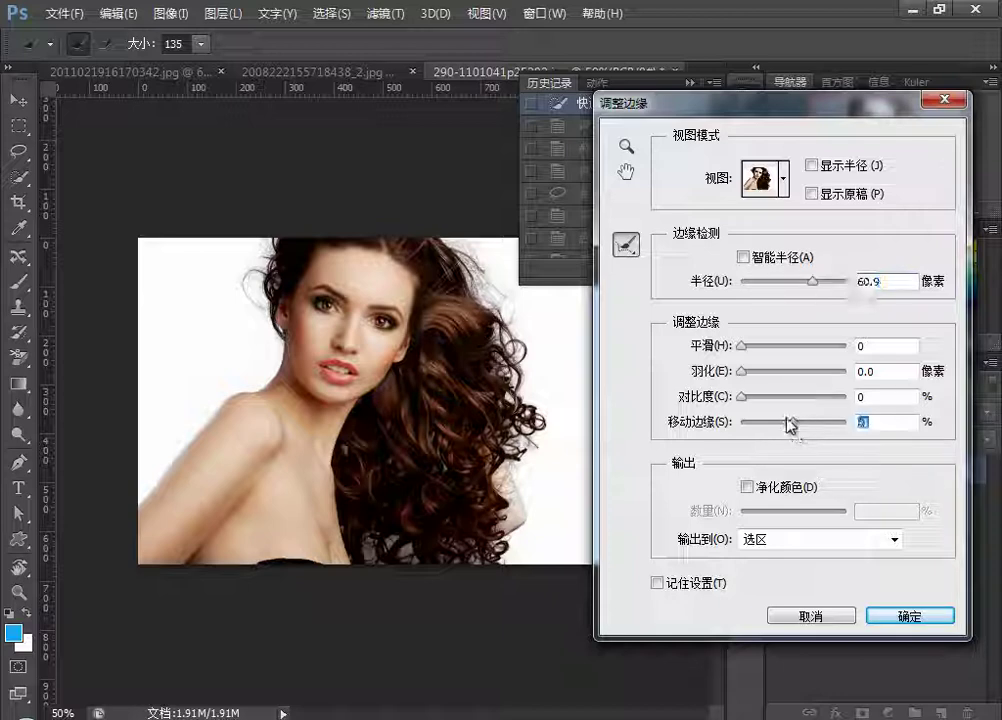
pyautogui.click(748, 346)
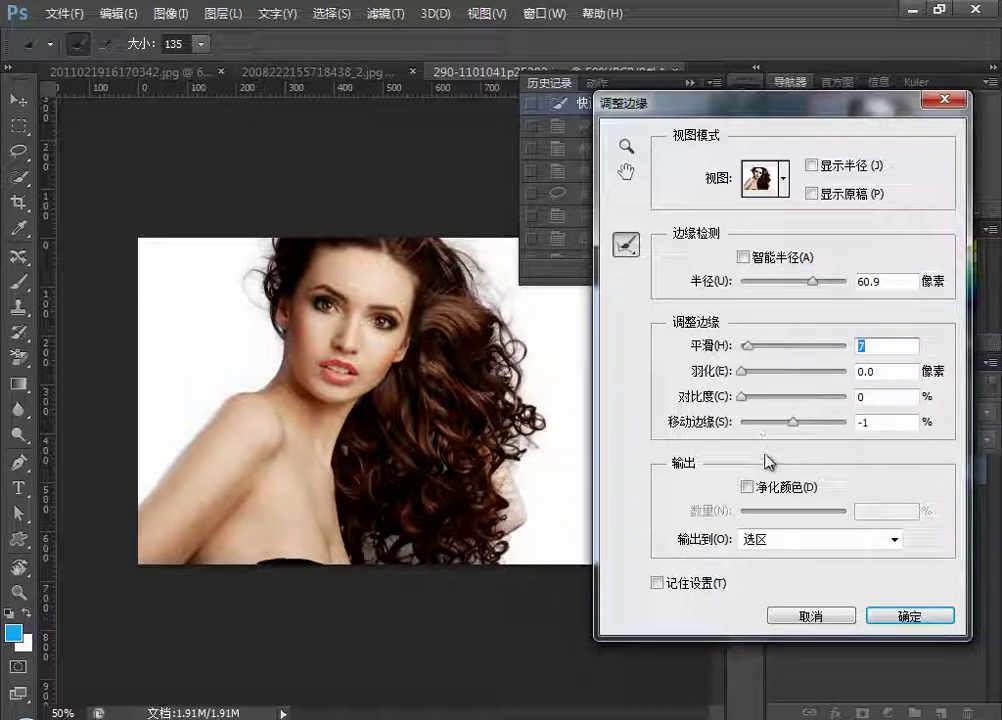
pyautogui.click(746, 487)
pyautogui.moveTo(793, 511); pyautogui.dragTo(888, 515)
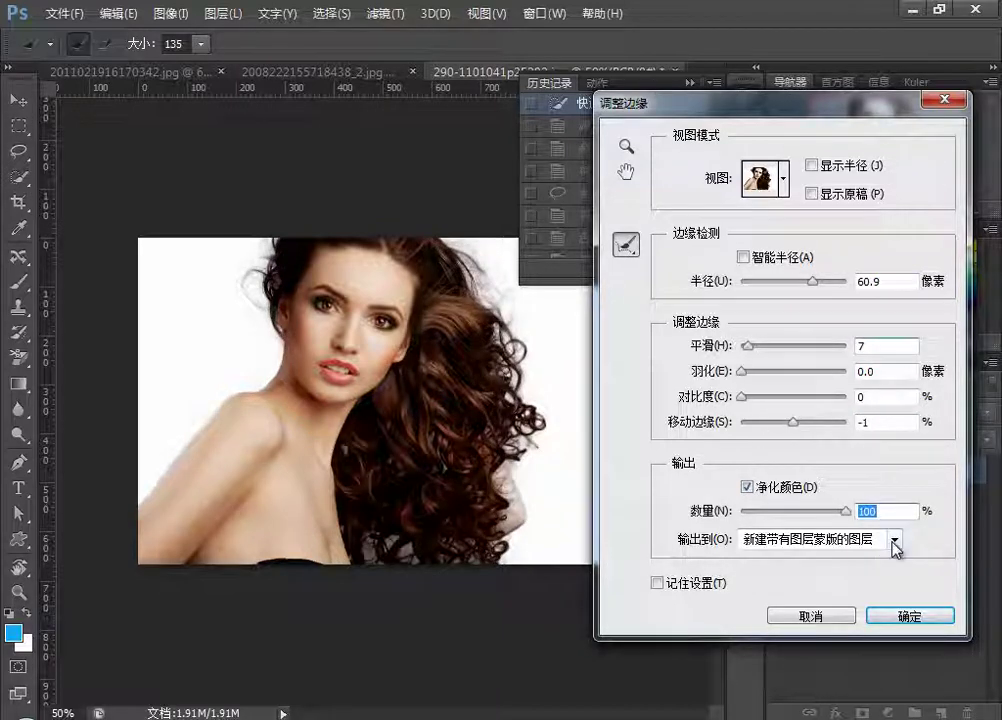
# Step: Output to a new layer with the refine radius brush at size 70 and apply
pyautogui.click(893, 539)
pyautogui.click(788, 590)
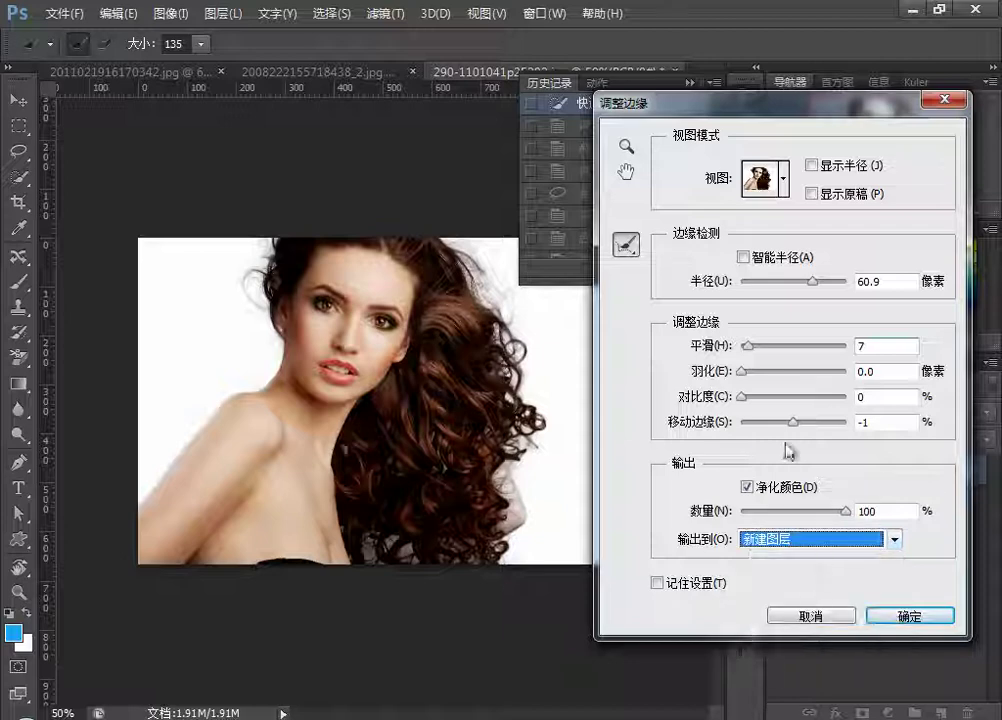
pyautogui.click(624, 244)
pyautogui.click(660, 243)
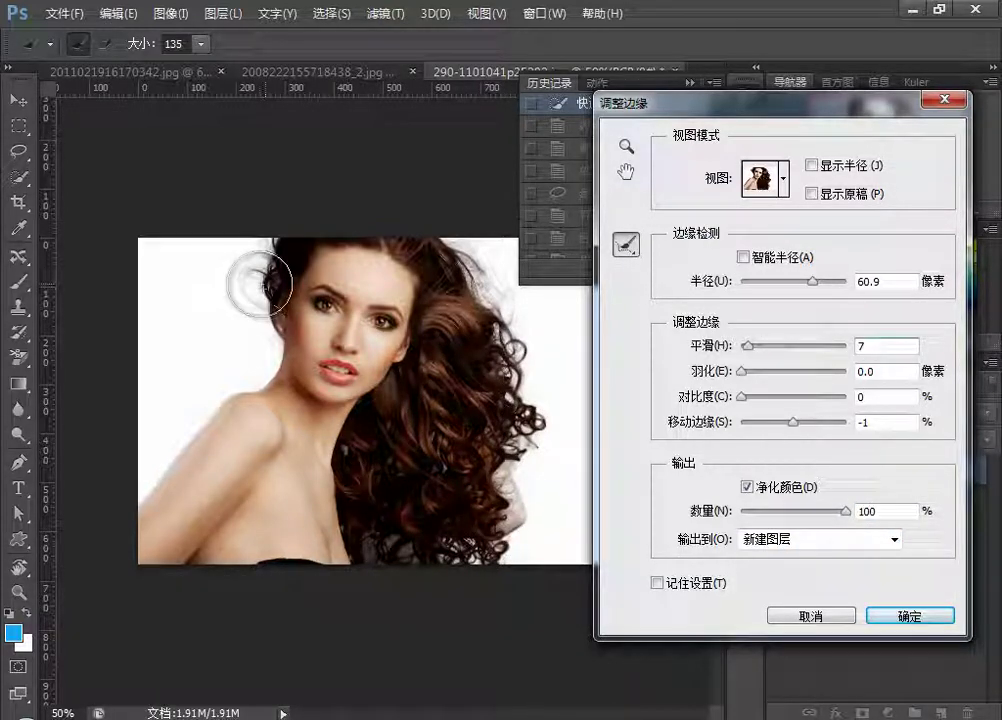
pyautogui.press('[')
pyautogui.press('[')
pyautogui.press('[')
pyautogui.press('[')
pyautogui.press('[')
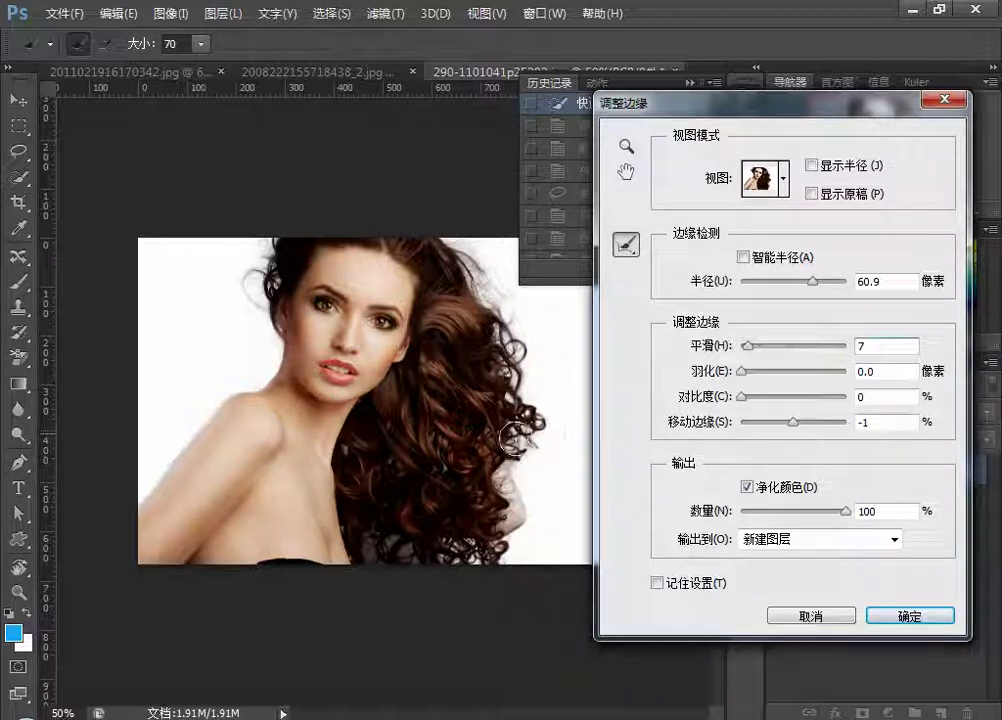
pyautogui.click(910, 615)
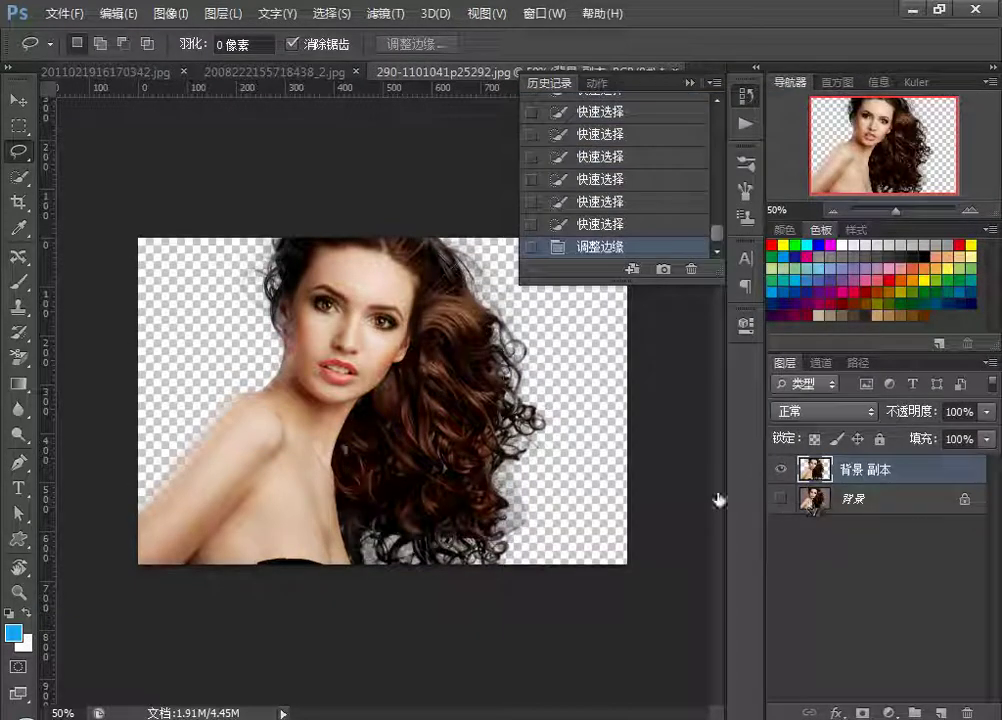
# Step: Undo the cut-out, reopen Refine Edge viewing on black, and widen radius to 67.7
pyautogui.hotkey('ctrl', 'alt', 'z')
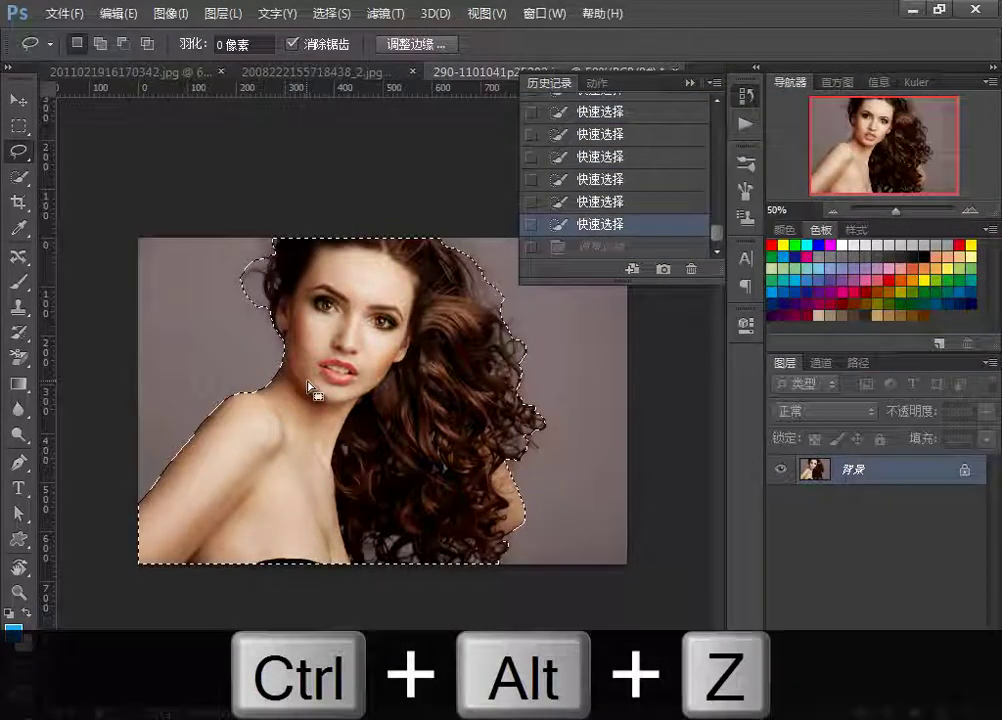
pyautogui.click(416, 44)
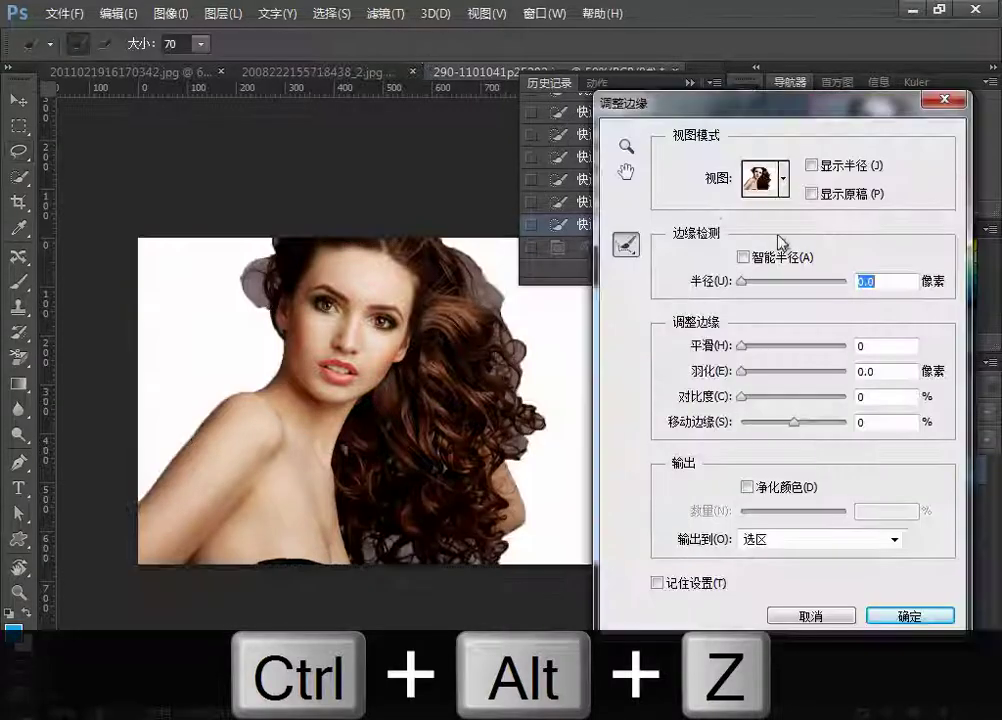
pyautogui.click(763, 180)
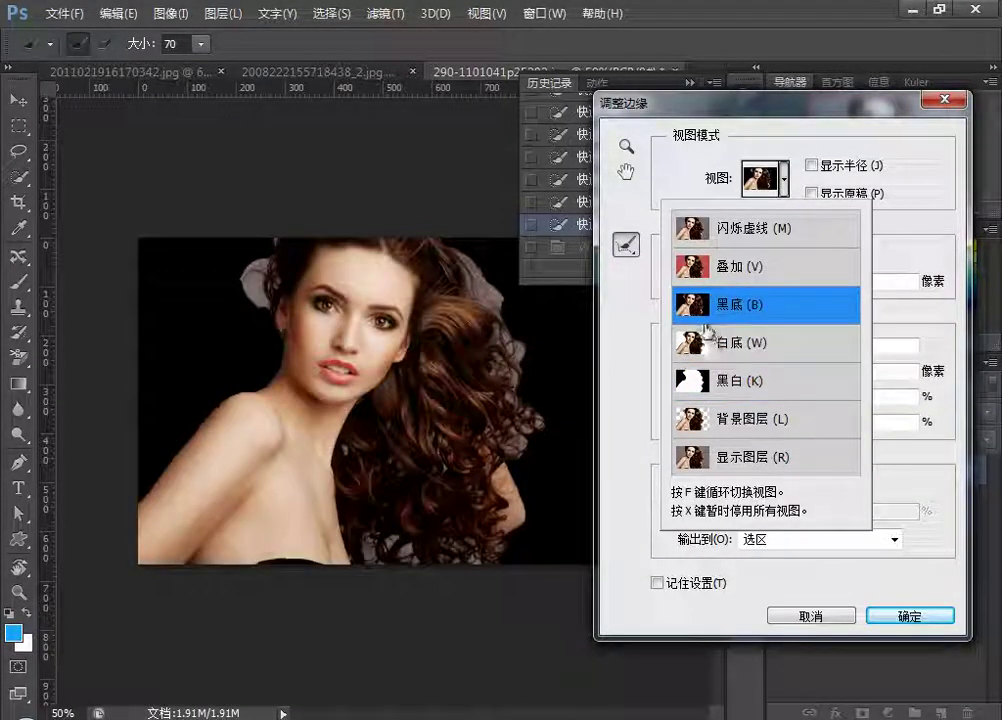
pyautogui.click(800, 305)
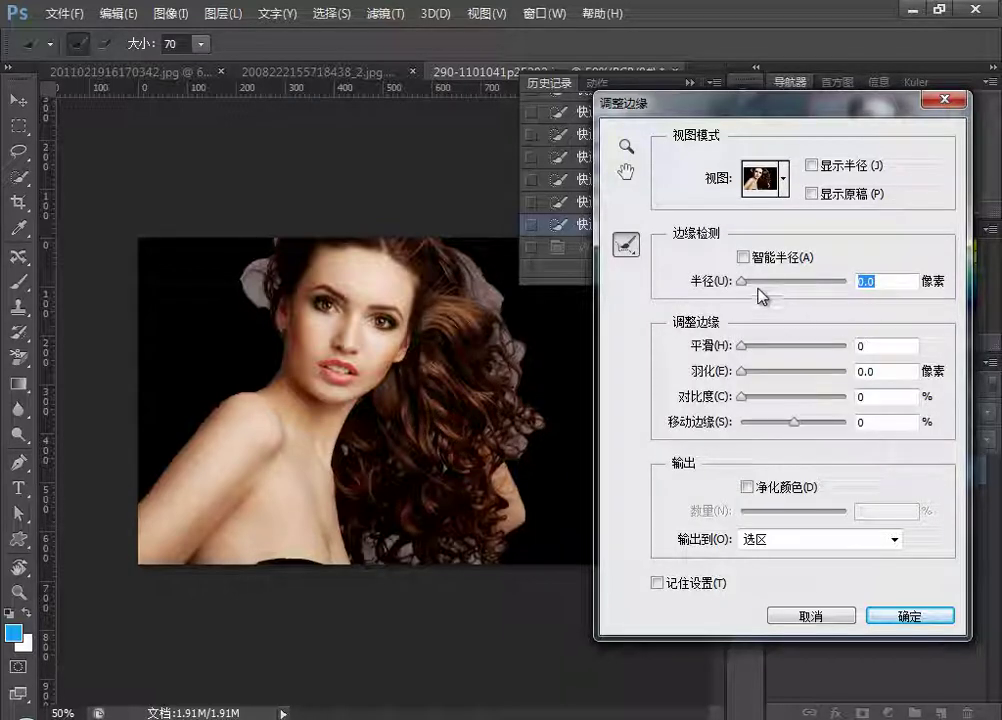
pyautogui.moveTo(758, 289); pyautogui.dragTo(798, 288)
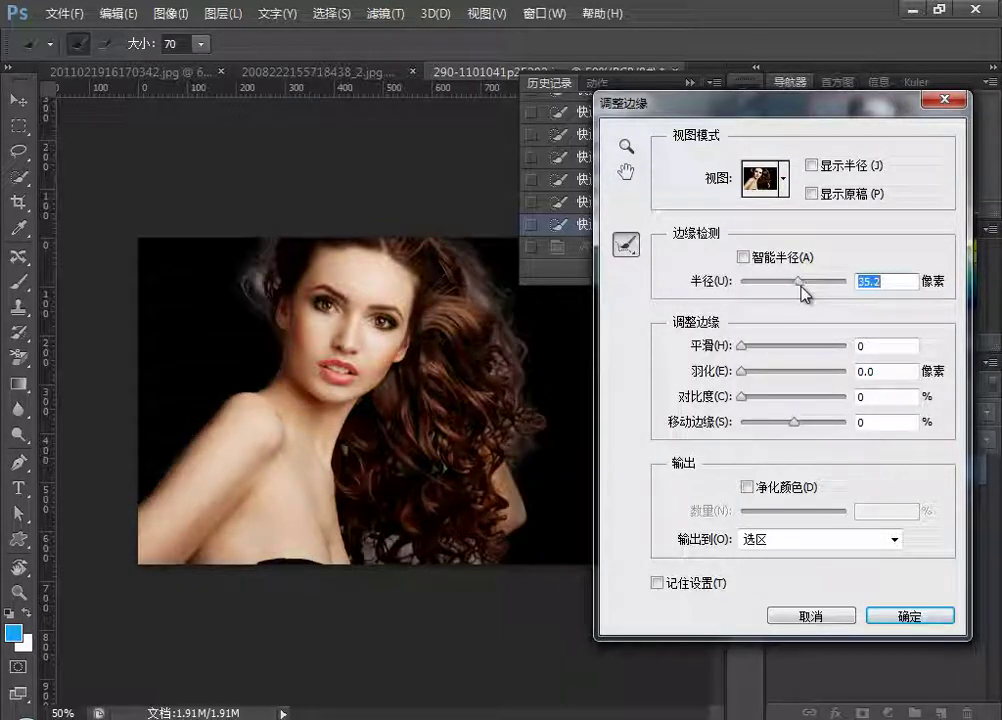
pyautogui.moveTo(800, 290); pyautogui.dragTo(822, 291)
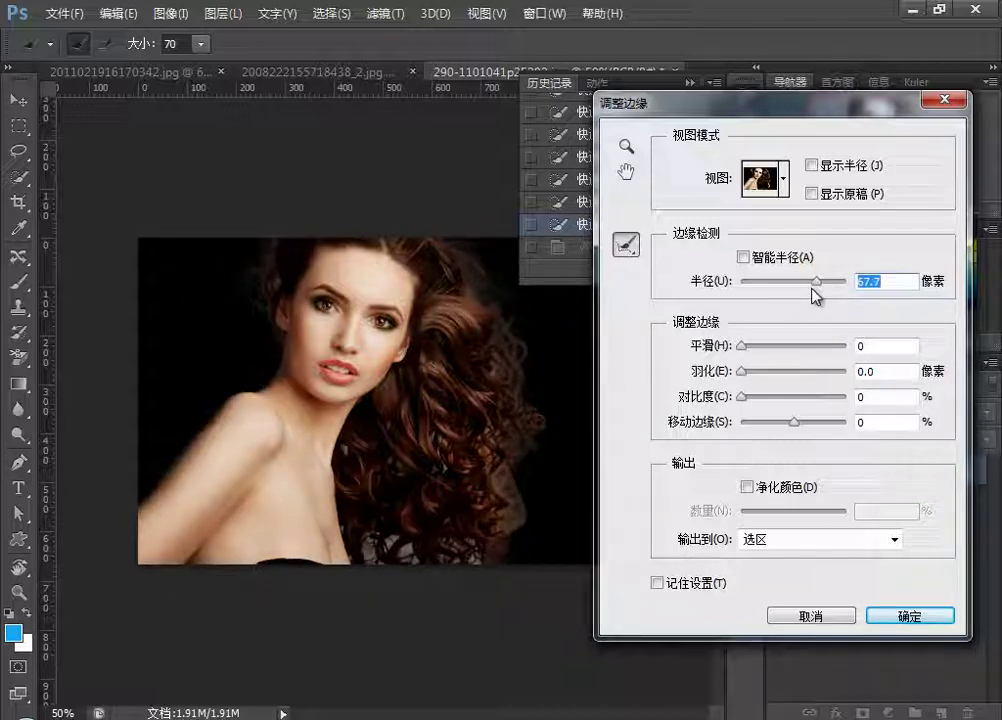
# Step: Set smooth 1, feather 0.2, shift edge -1, and decontaminate colours at 85%
pyautogui.click(869, 348)
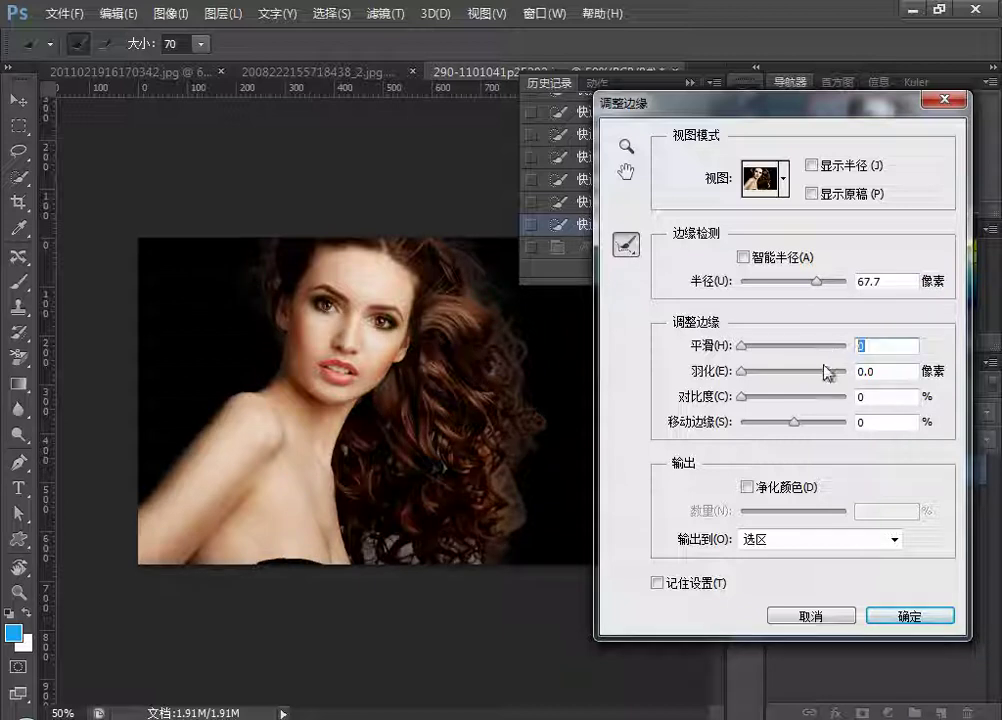
pyautogui.write('1')
pyautogui.moveTo(880, 382); pyautogui.dragTo(832, 384)
pyautogui.write('.')
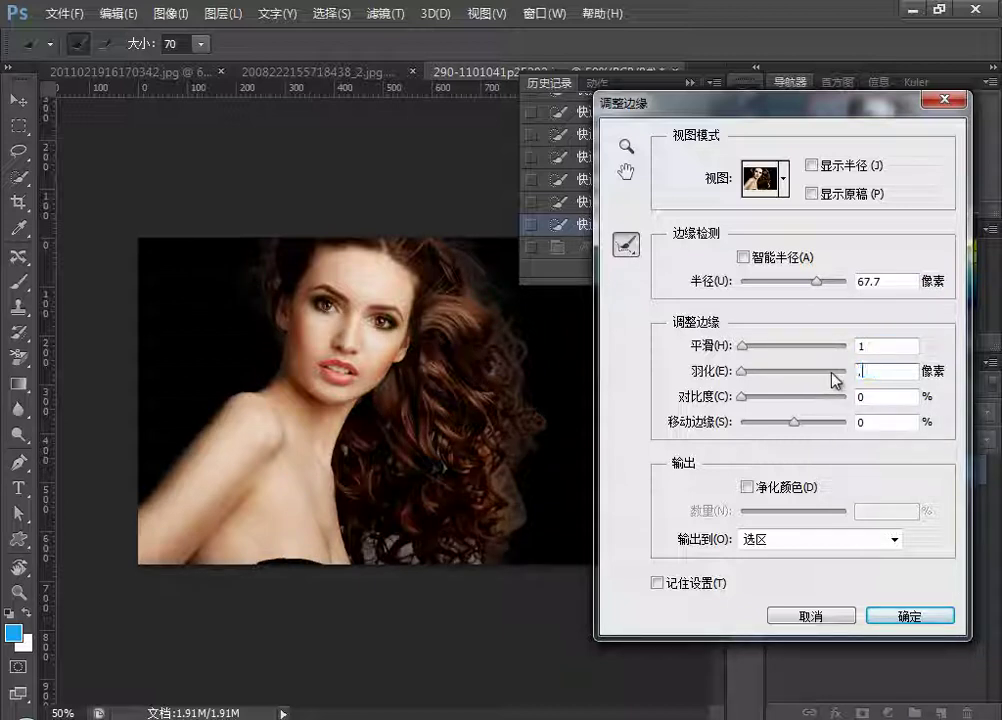
pyautogui.write('2')
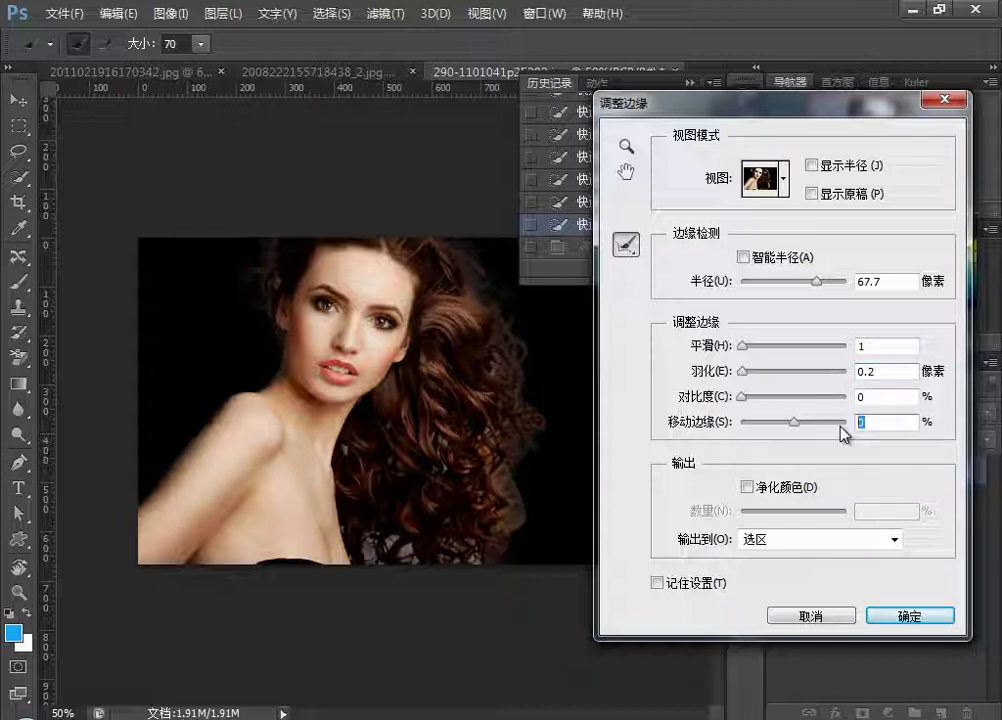
pyautogui.write('-1')
pyautogui.click(746, 487)
pyautogui.moveTo(793, 511)
pyautogui.mouseDown()
pyautogui.moveTo(848, 512)
pyautogui.moveTo(840, 518)
pyautogui.mouseUp()
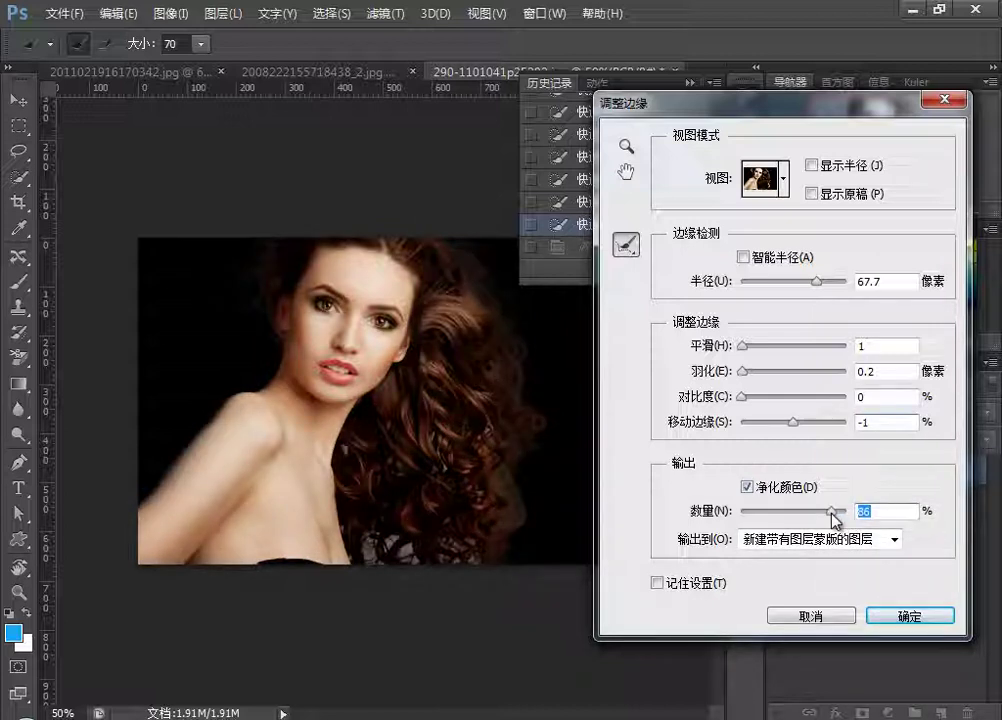
# Step: Set output to New Layer and brush along the bottom of the hair with the radius tool
pyautogui.click(893, 539)
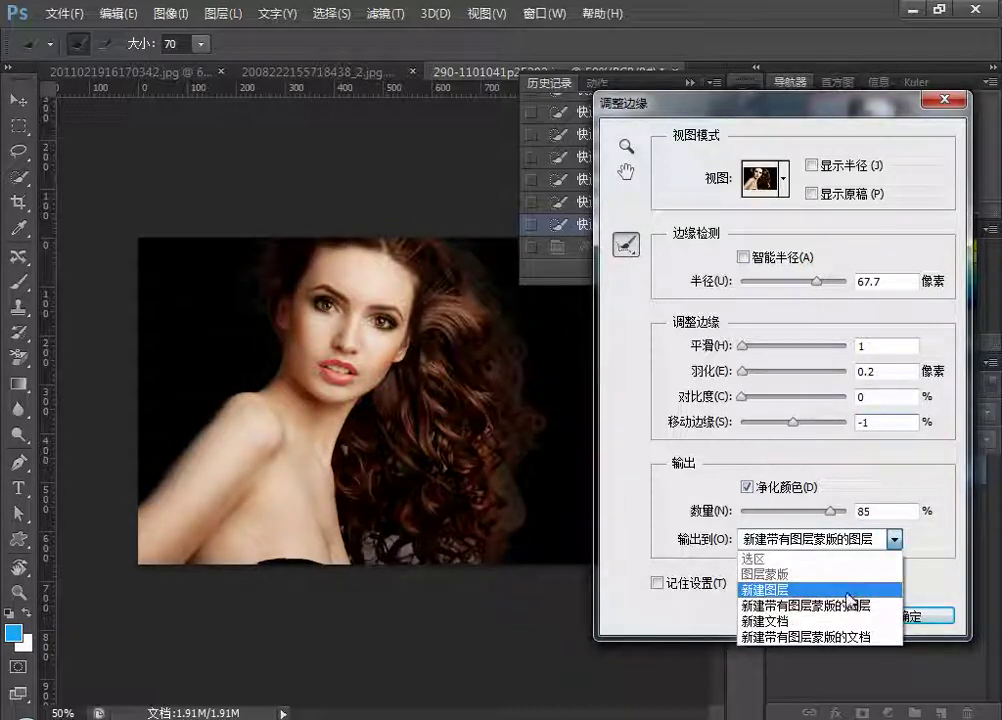
pyautogui.click(790, 593)
pyautogui.click(626, 244)
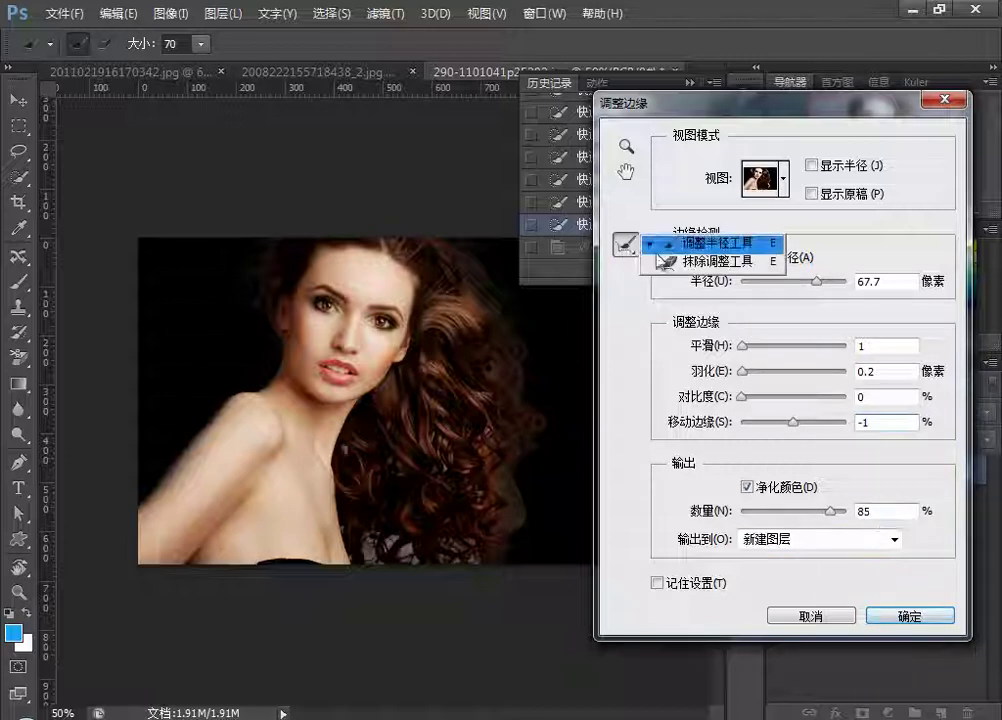
pyautogui.click(665, 240)
pyautogui.moveTo(436, 553); pyautogui.dragTo(358, 537)
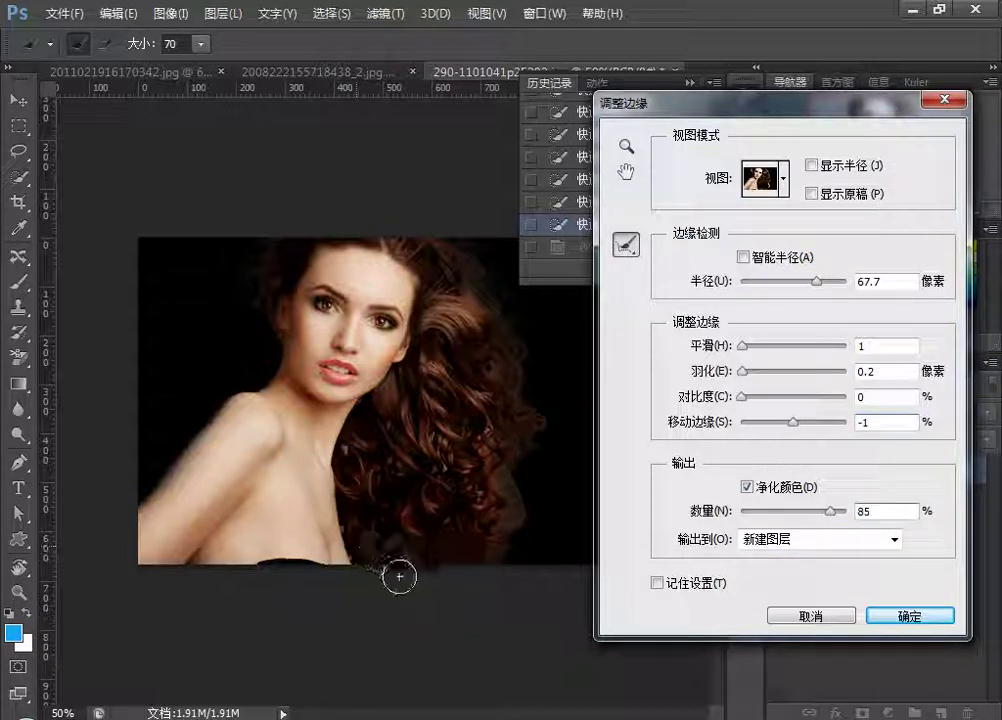
# Step: Apply the edge refinement as a new cut-out layer
pyautogui.click(889, 620)
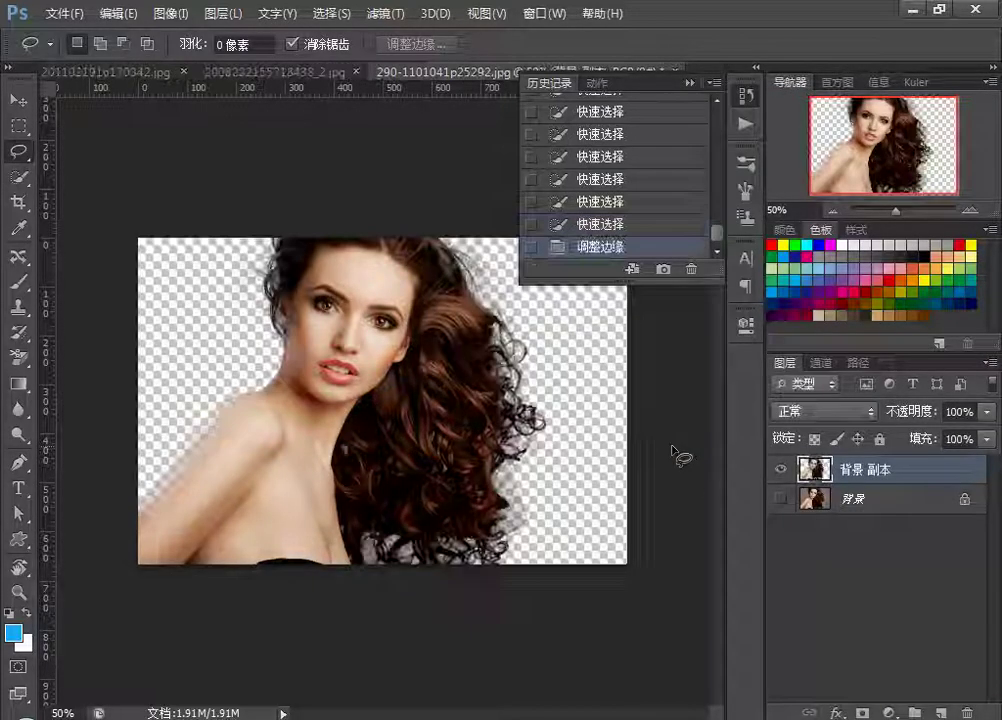
pyautogui.scroll(3, 385, 404)
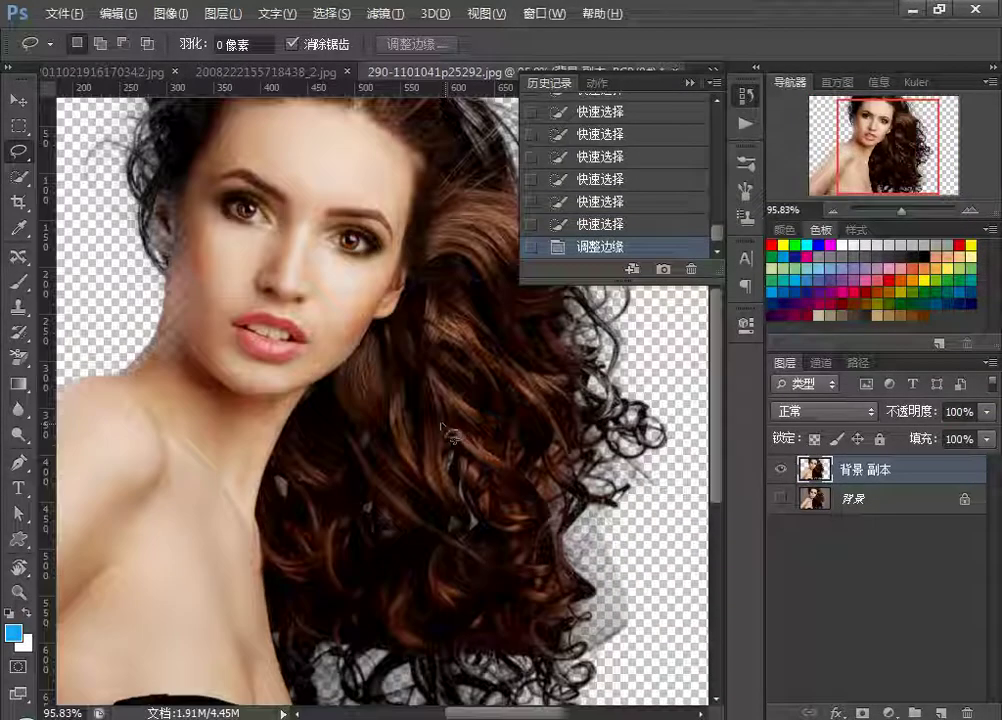
pyautogui.scroll(-2, 385, 404)
# Step: Quick-select the cheek edge on the original 背景 layer and copy it to a new layer
pyautogui.click(800, 500)
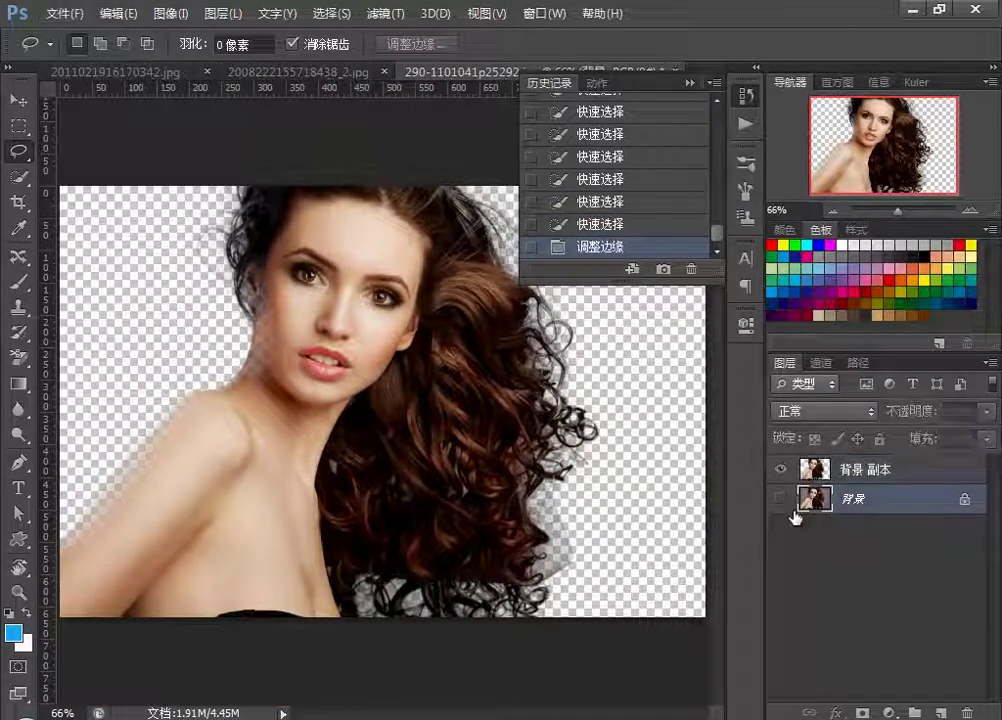
pyautogui.click(19, 176)
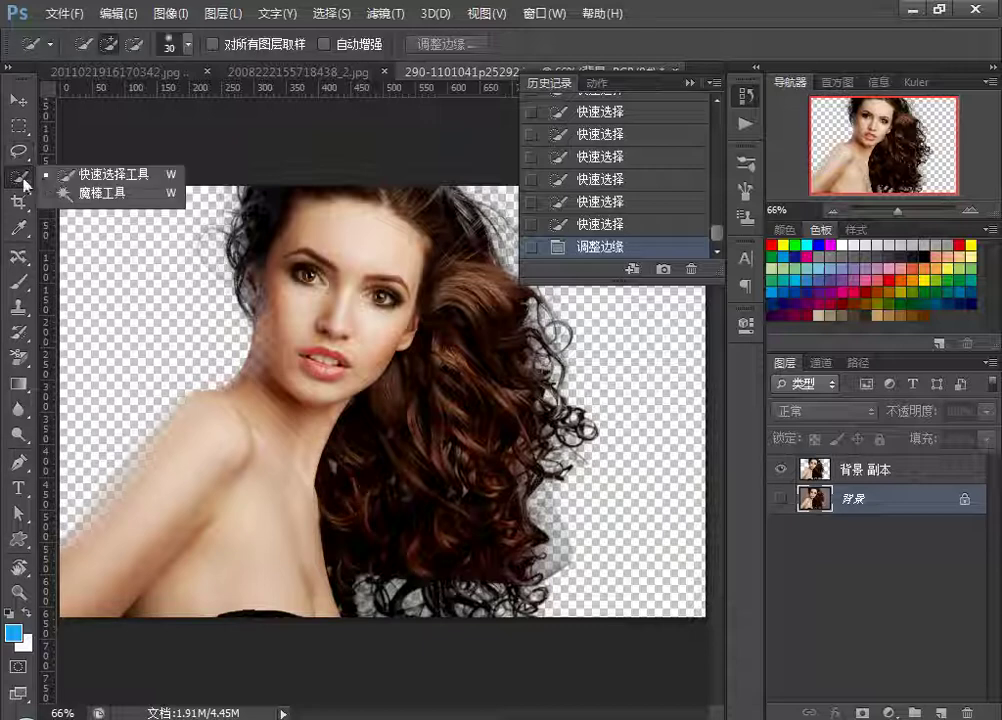
pyautogui.click(120, 170)
pyautogui.moveTo(265, 305)
pyautogui.mouseDown()
pyautogui.moveTo(260, 325)
pyautogui.moveTo(258, 268)
pyautogui.mouseUp()
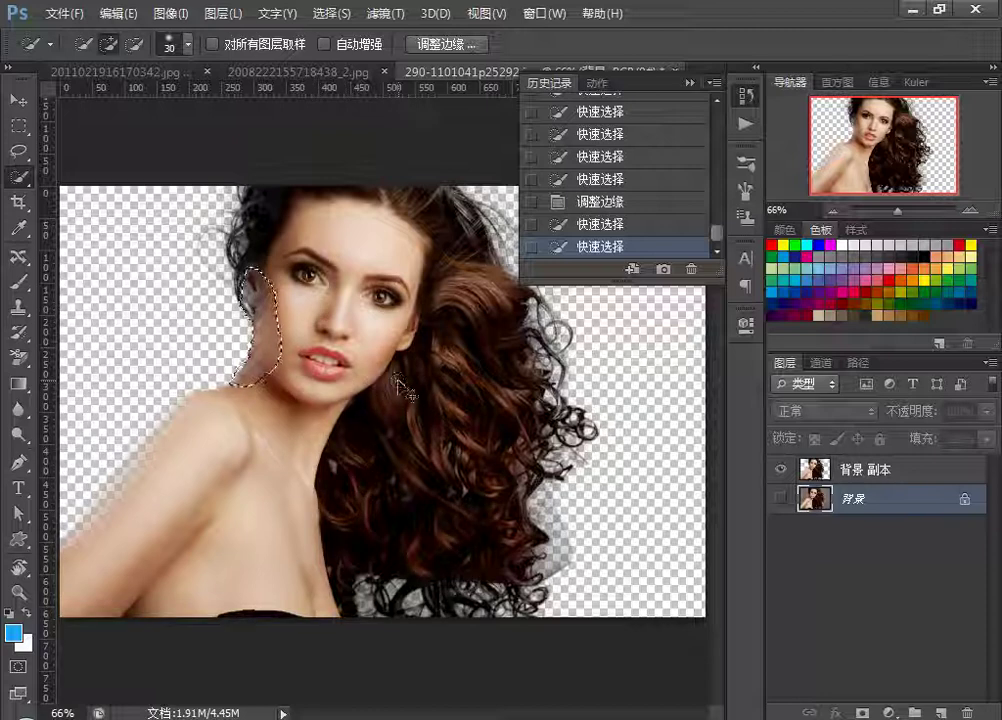
pyautogui.hotkey('ctrl', 'j')
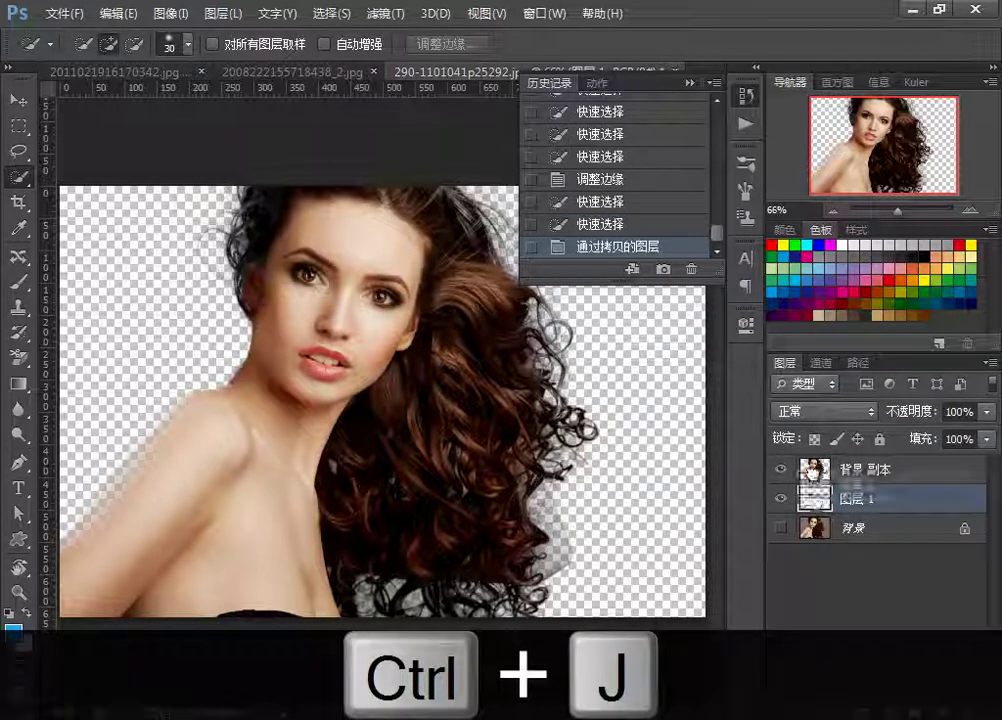
# Step: Move 图层 1 above 背景 副本 and merge it down
pyautogui.moveTo(843, 505); pyautogui.dragTo(815, 465)
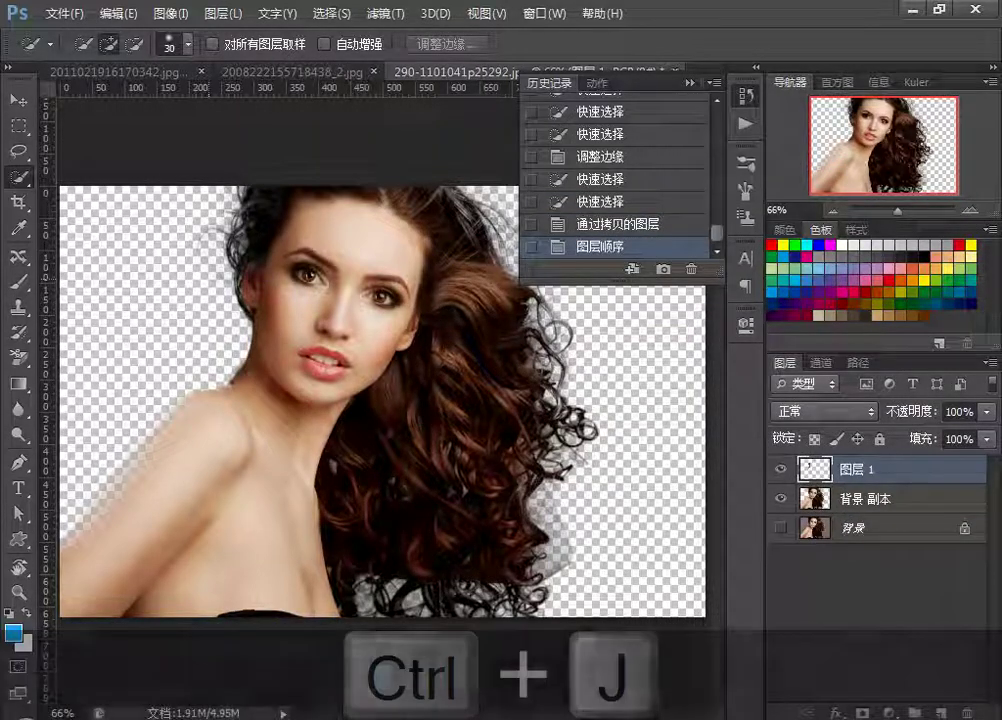
pyautogui.hotkey('ctrl', 'e')
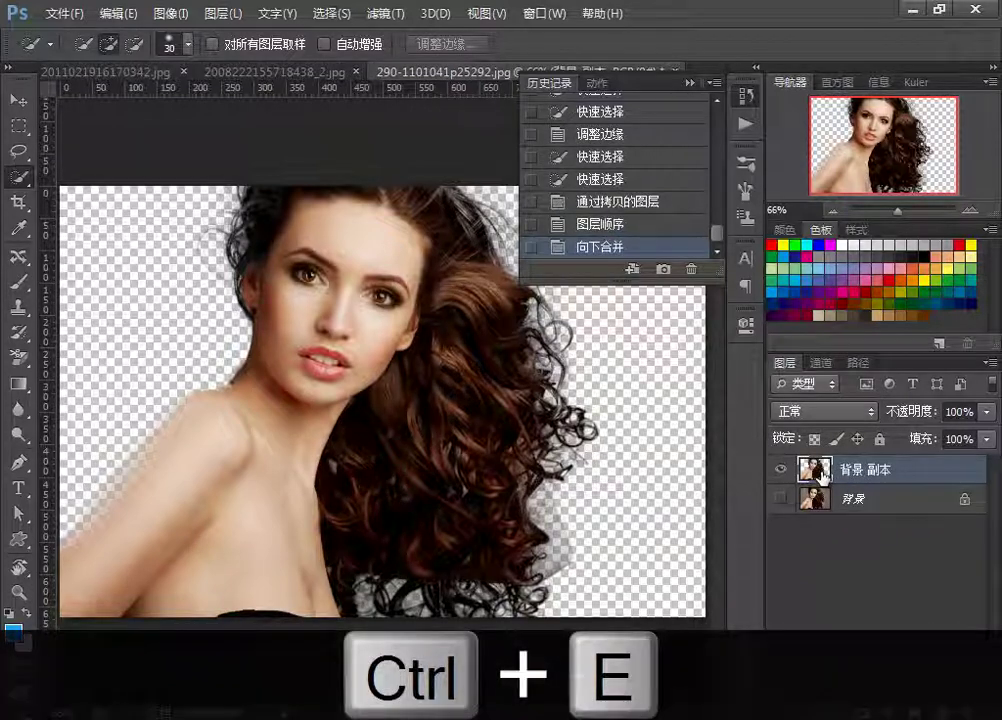
pyautogui.scroll(-3, 357, 359)
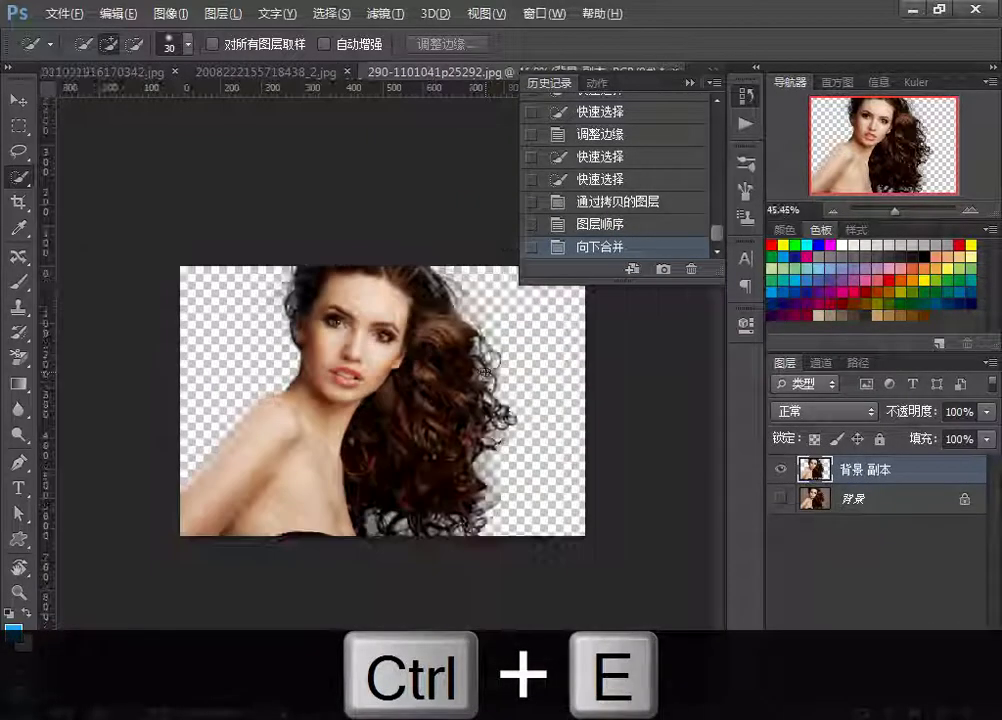
# Step: Lasso the loose curls on the right side and feather the selection
pyautogui.click(745, 95)
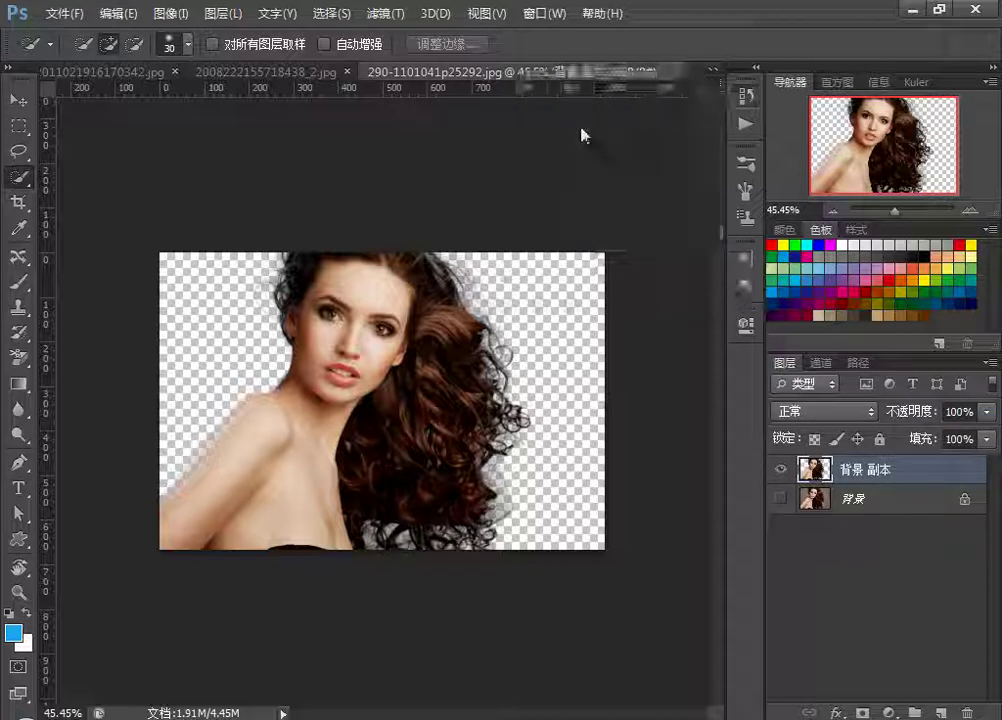
pyautogui.click(18, 152)
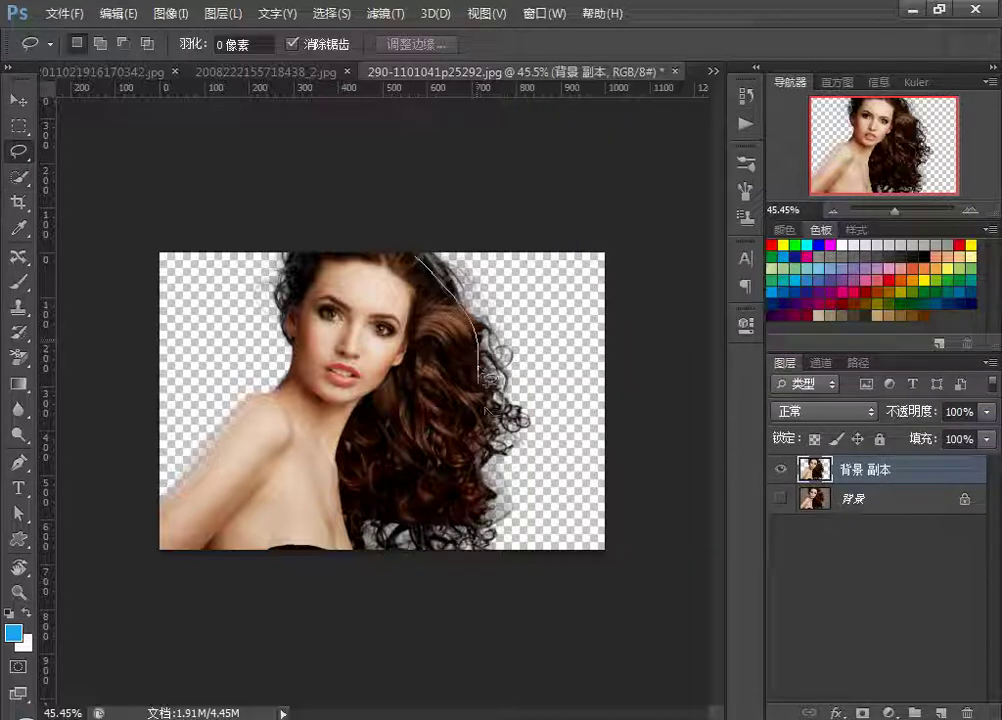
pyautogui.moveTo(415, 255)
pyautogui.mouseDown()
pyautogui.moveTo(501, 468)
pyautogui.moveTo(537, 347)
pyautogui.moveTo(427, 244)
pyautogui.moveTo(421, 256)
pyautogui.mouseUp()
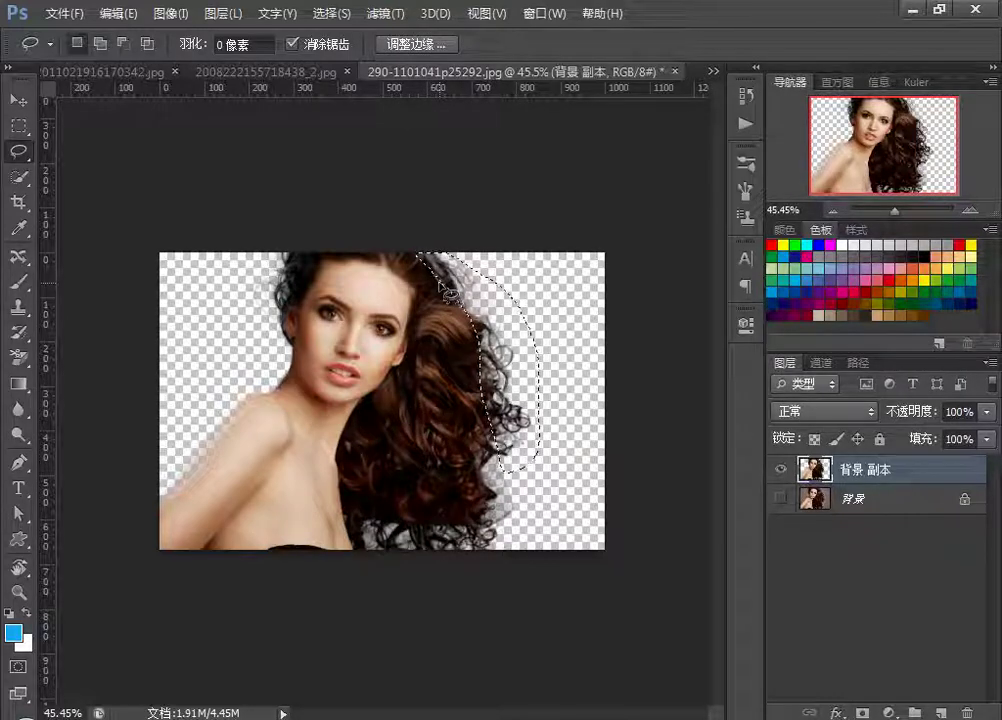
pyautogui.hotkey('shift', 'F6')
pyautogui.click(636, 236)
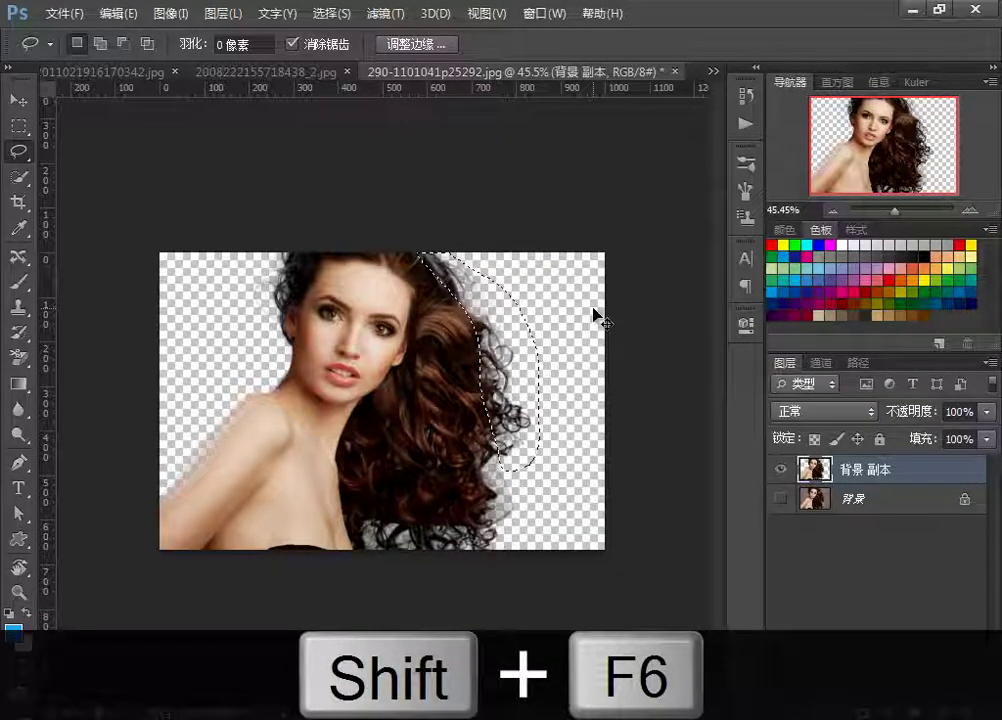
# Step: Colorize the selected curls with a reddish Hue/Saturation tint at saturation 53
pyautogui.hotkey('ctrl', 'u')
pyautogui.moveTo(715, 210); pyautogui.dragTo(820, 212)
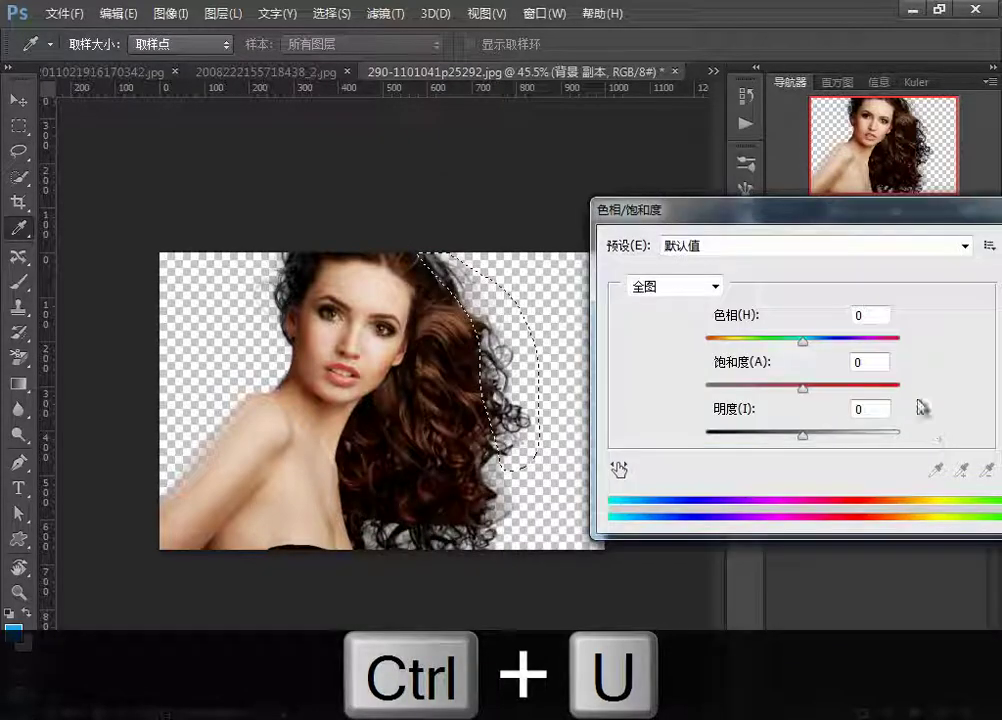
pyautogui.click(957, 446)
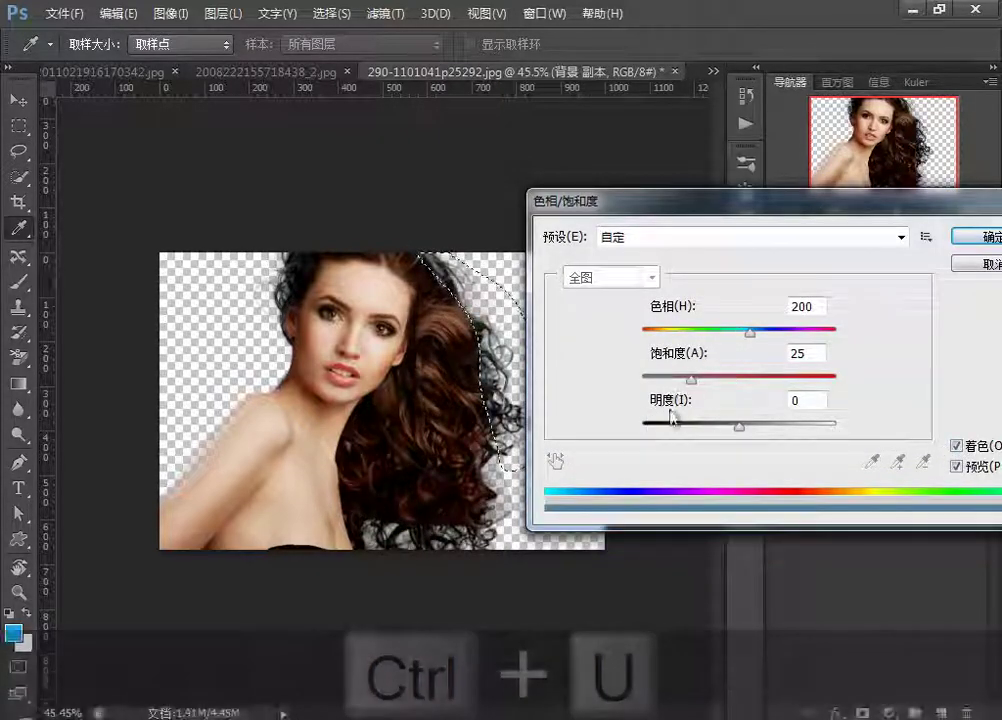
pyautogui.moveTo(691, 380); pyautogui.dragTo(782, 380)
pyautogui.moveTo(741, 425)
pyautogui.mouseDown()
pyautogui.moveTo(729, 436)
pyautogui.moveTo(680, 438)
pyautogui.moveTo(754, 443)
pyautogui.mouseUp()
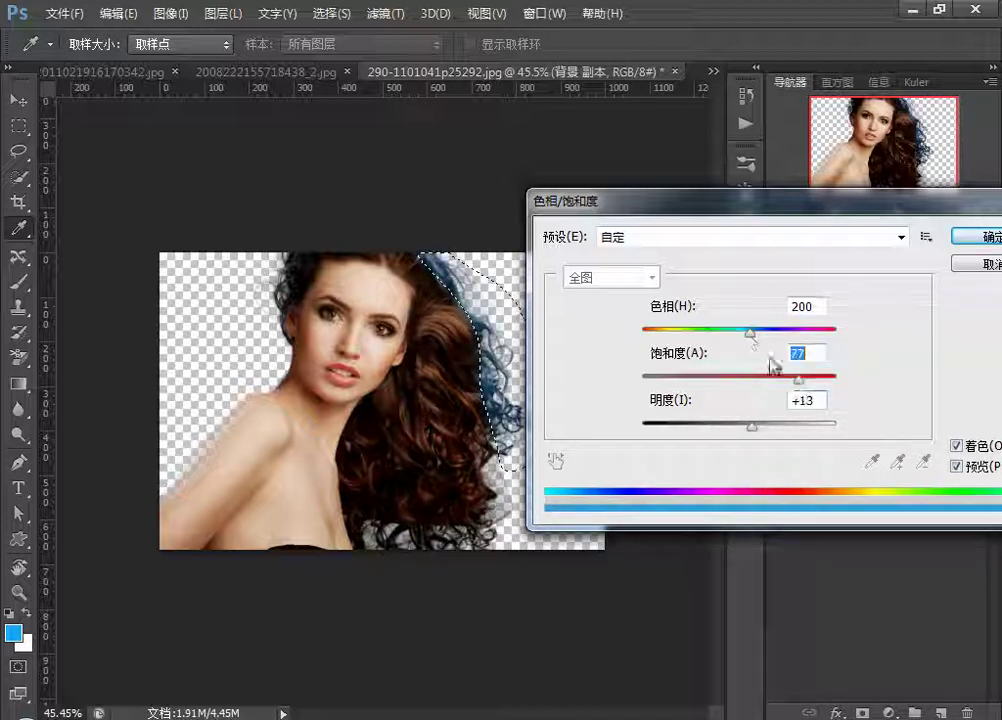
pyautogui.moveTo(750, 333)
pyautogui.mouseDown()
pyautogui.moveTo(722, 338)
pyautogui.moveTo(824, 342)
pyautogui.moveTo(768, 381)
pyautogui.mouseUp()
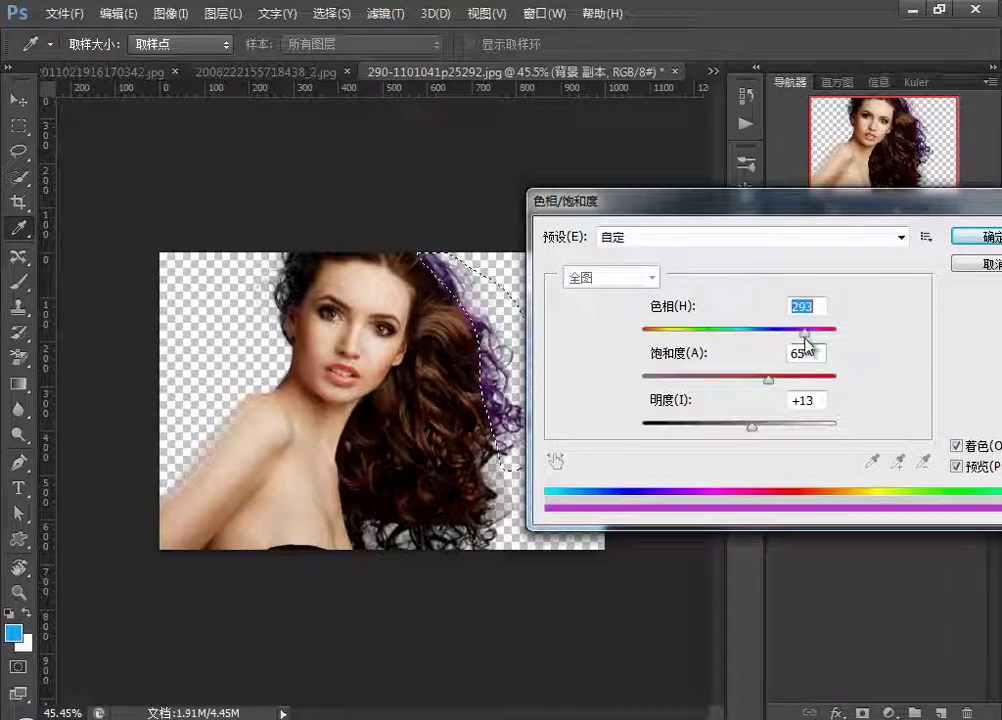
pyautogui.moveTo(799, 335); pyautogui.dragTo(614, 356)
pyautogui.moveTo(770, 380); pyautogui.dragTo(748, 383)
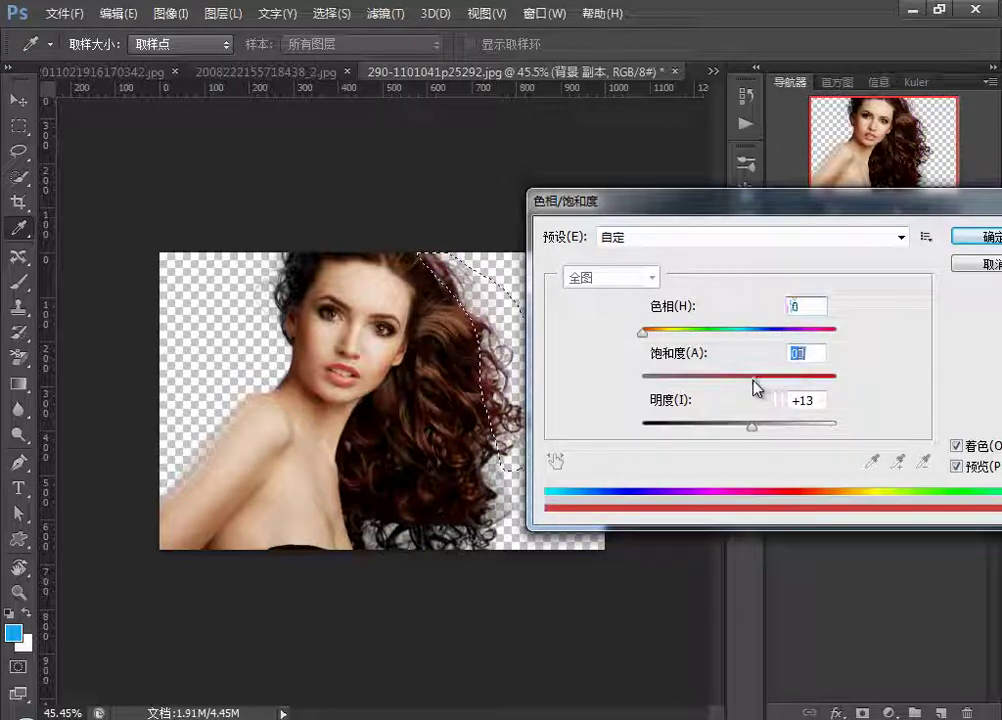
pyautogui.moveTo(751, 432); pyautogui.dragTo(753, 434)
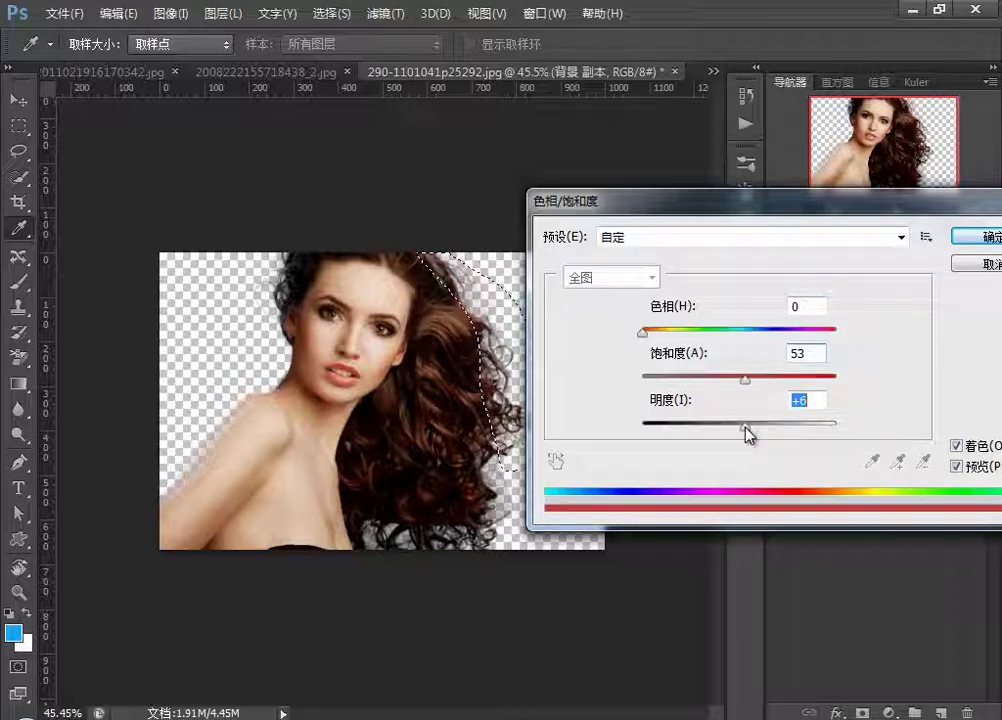
pyautogui.press('Return')
# Step: Push the curls' shadows, midtones and highlights toward yellow with Color Balance, then deselect
pyautogui.press('l')
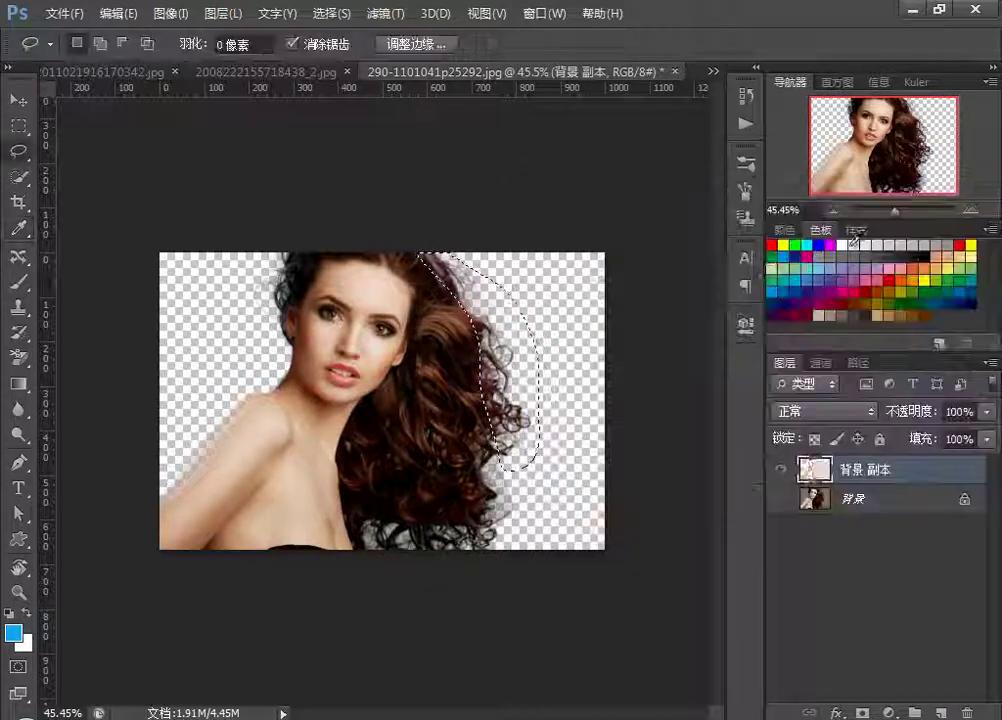
pyautogui.hotkey('ctrl', 'b')
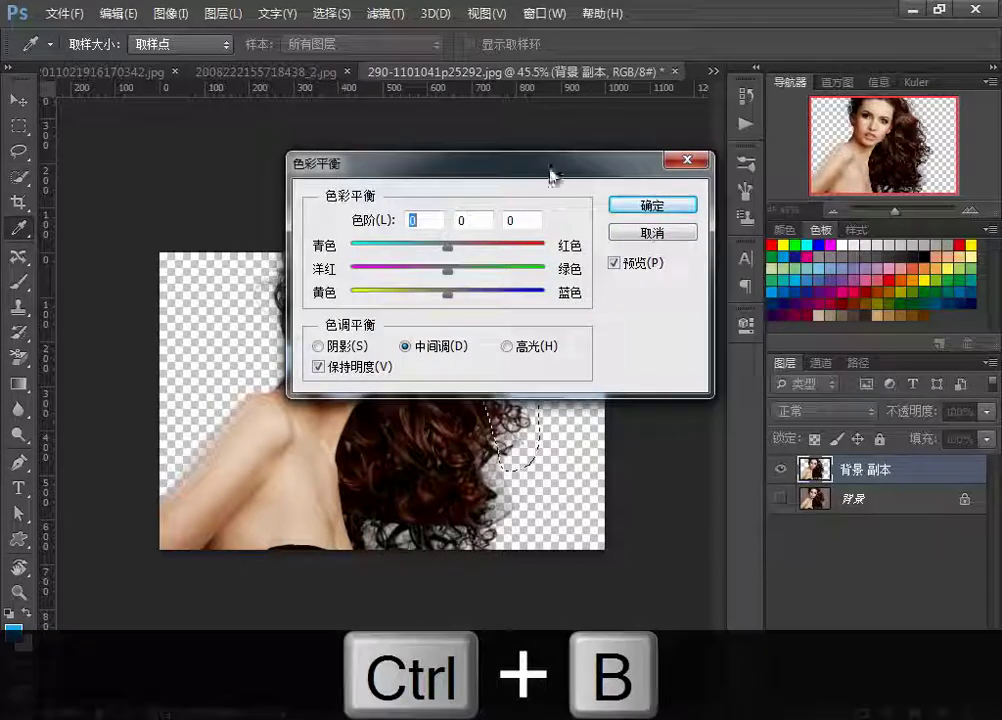
pyautogui.moveTo(555, 172)
pyautogui.mouseDown()
pyautogui.moveTo(900, 228)
pyautogui.moveTo(779, 246)
pyautogui.mouseUp()
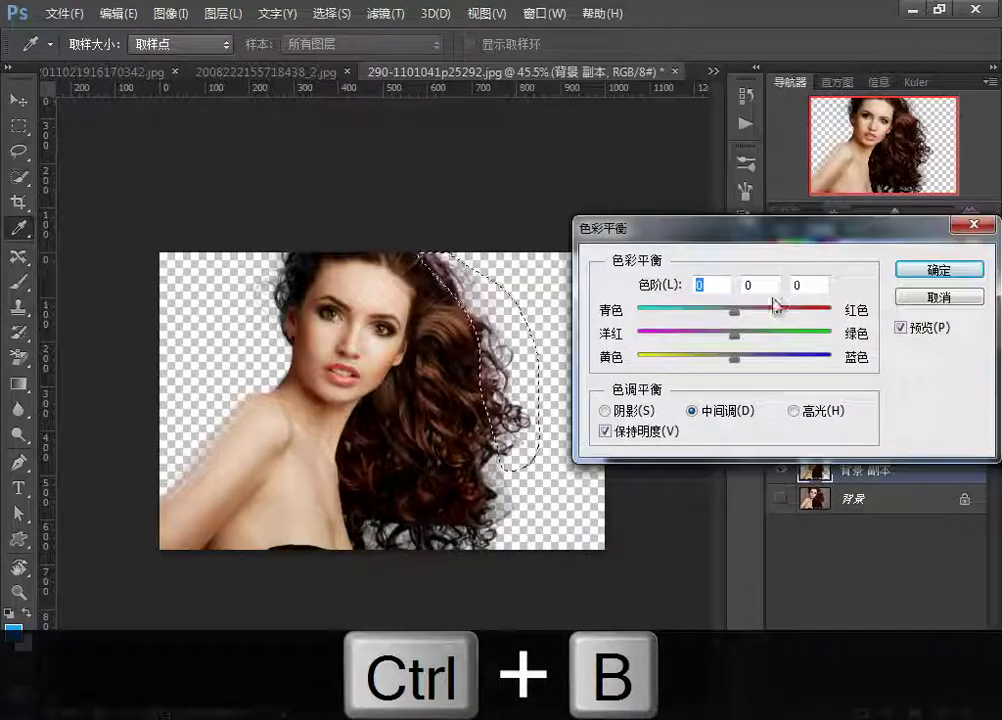
pyautogui.click(605, 410)
pyautogui.moveTo(734, 356); pyautogui.dragTo(692, 356)
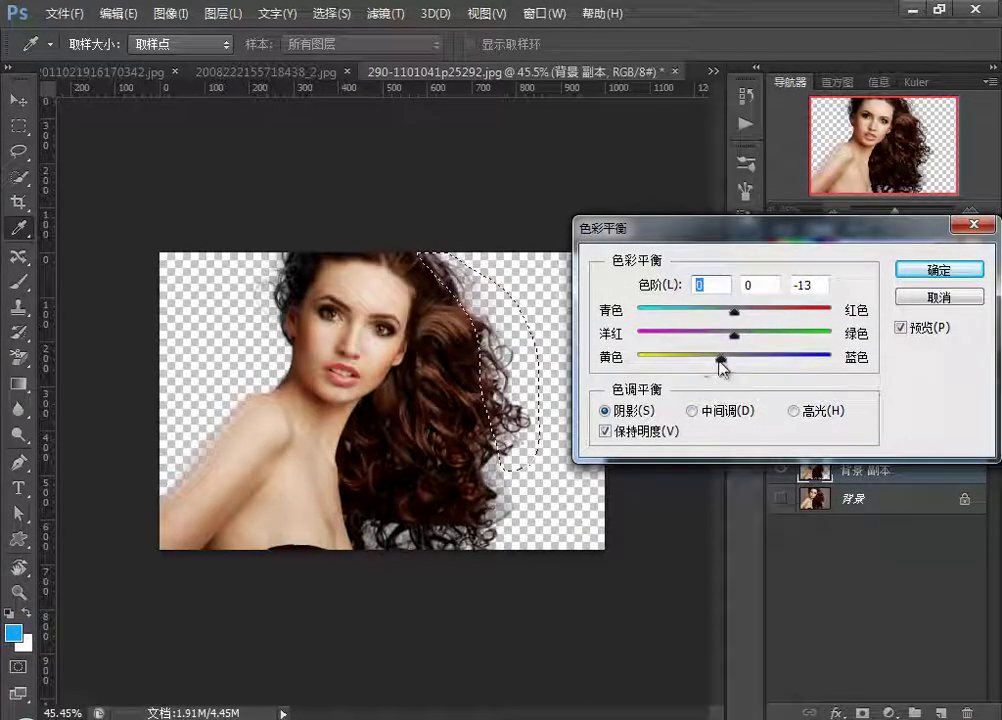
pyautogui.click(692, 410)
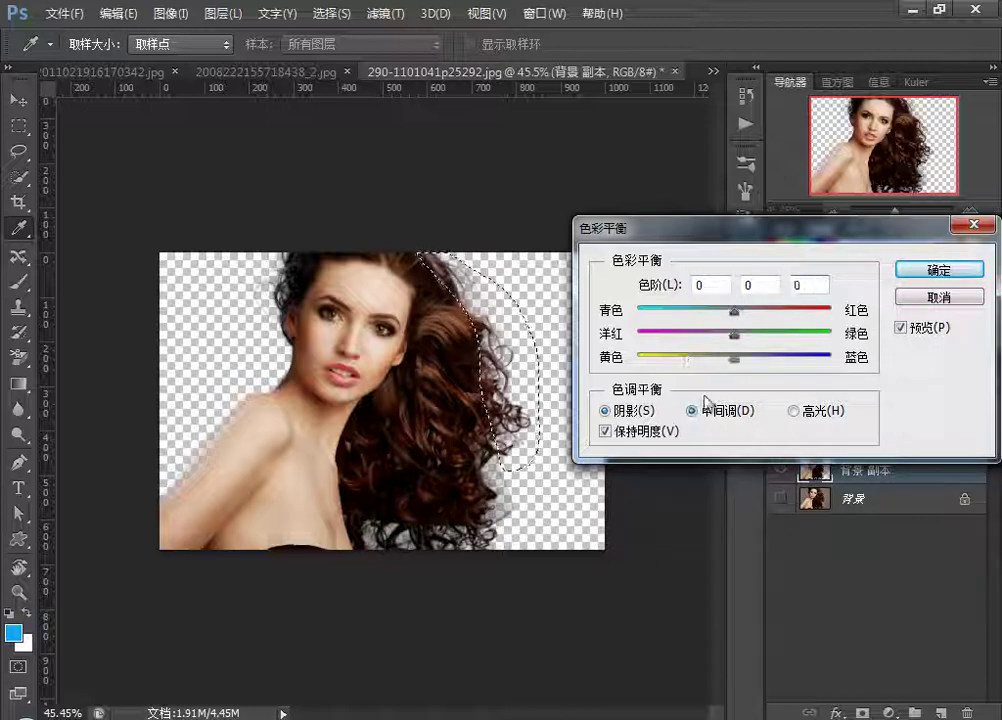
pyautogui.moveTo(735, 356)
pyautogui.mouseDown()
pyautogui.moveTo(704, 356)
pyautogui.moveTo(724, 357)
pyautogui.mouseUp()
pyautogui.click(793, 410)
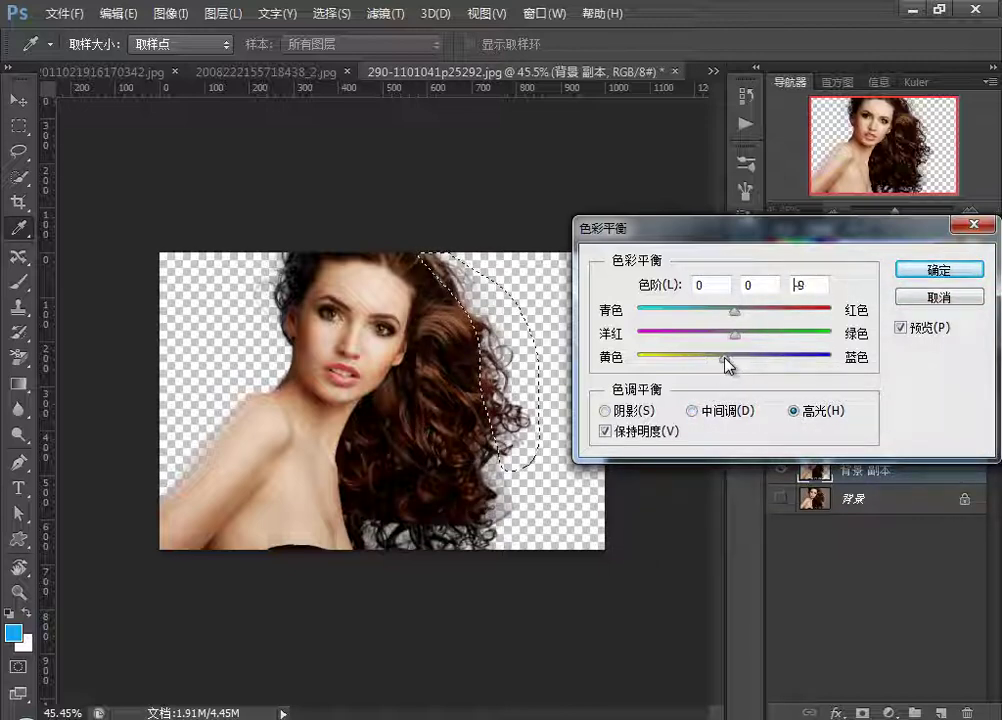
pyautogui.click(937, 272)
pyautogui.press('l')
pyautogui.hotkey('ctrl', 'd')
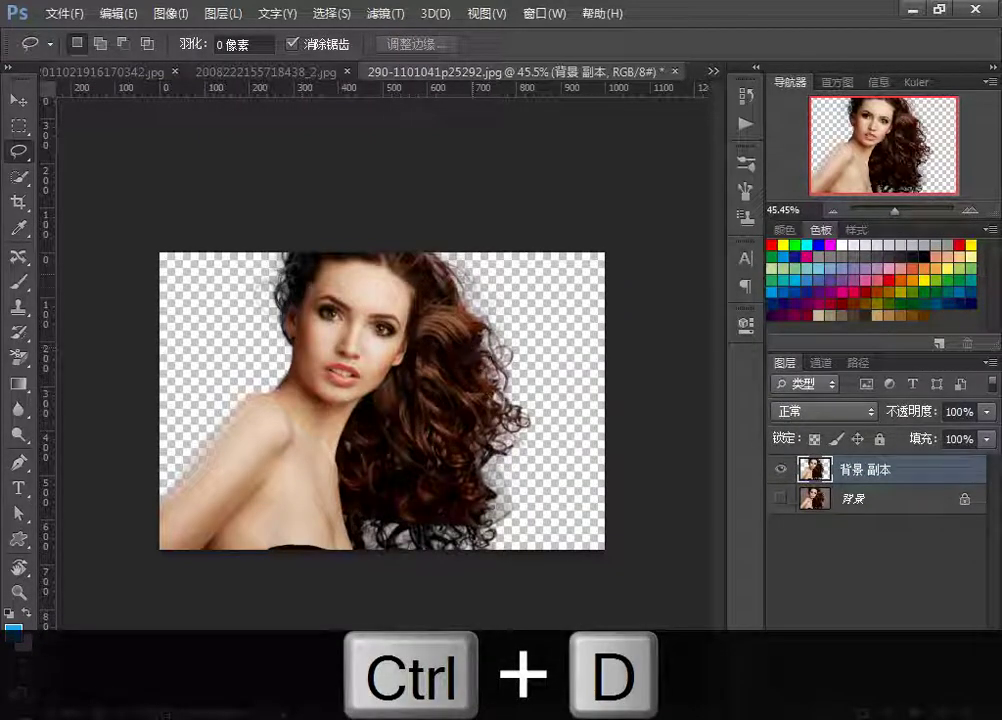
# Step: Lasso the dark left-side hair and colorize it (Hue 9, Saturation 71, Lightness +10)
pyautogui.moveTo(308, 256)
pyautogui.mouseDown()
pyautogui.moveTo(262, 282)
pyautogui.moveTo(306, 254)
pyautogui.mouseUp()
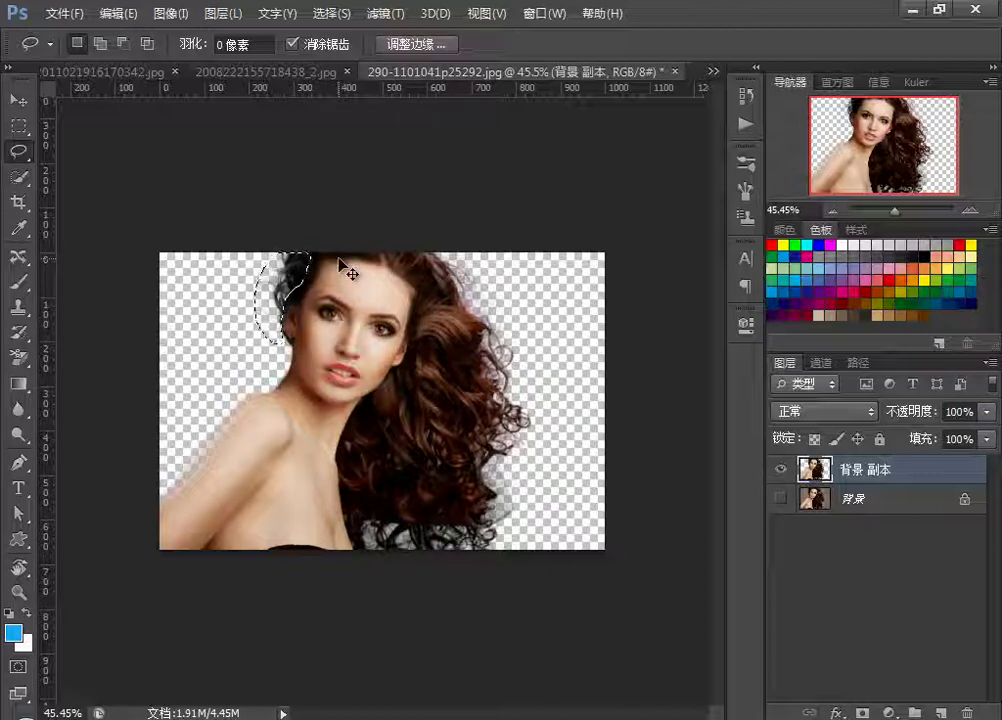
pyautogui.hotkey('ctrl', 'u')
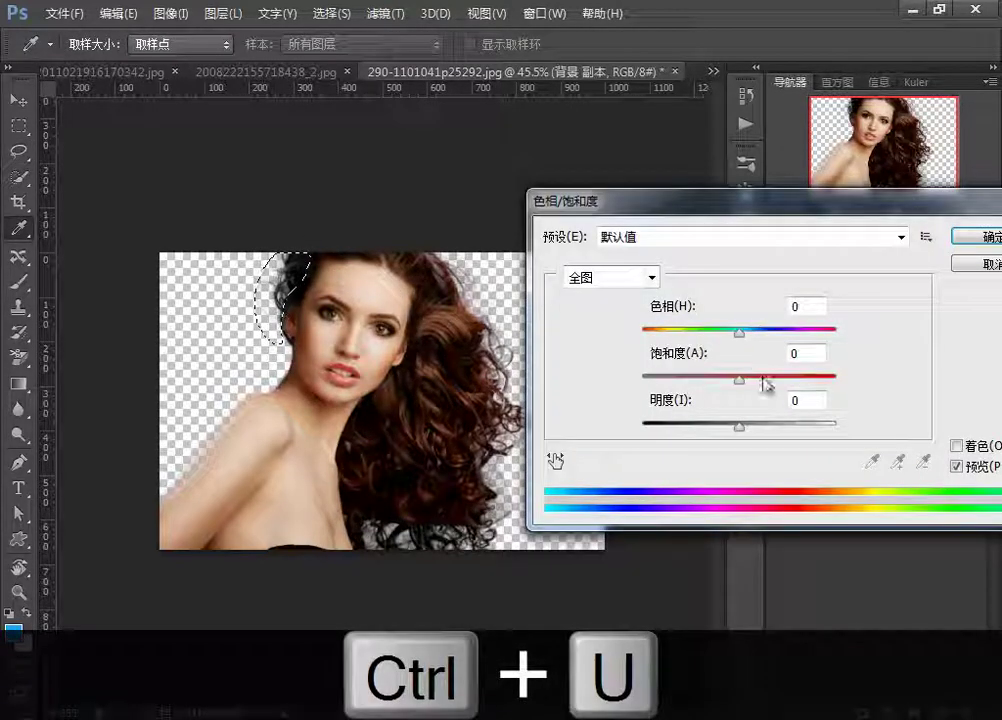
pyautogui.click(958, 446)
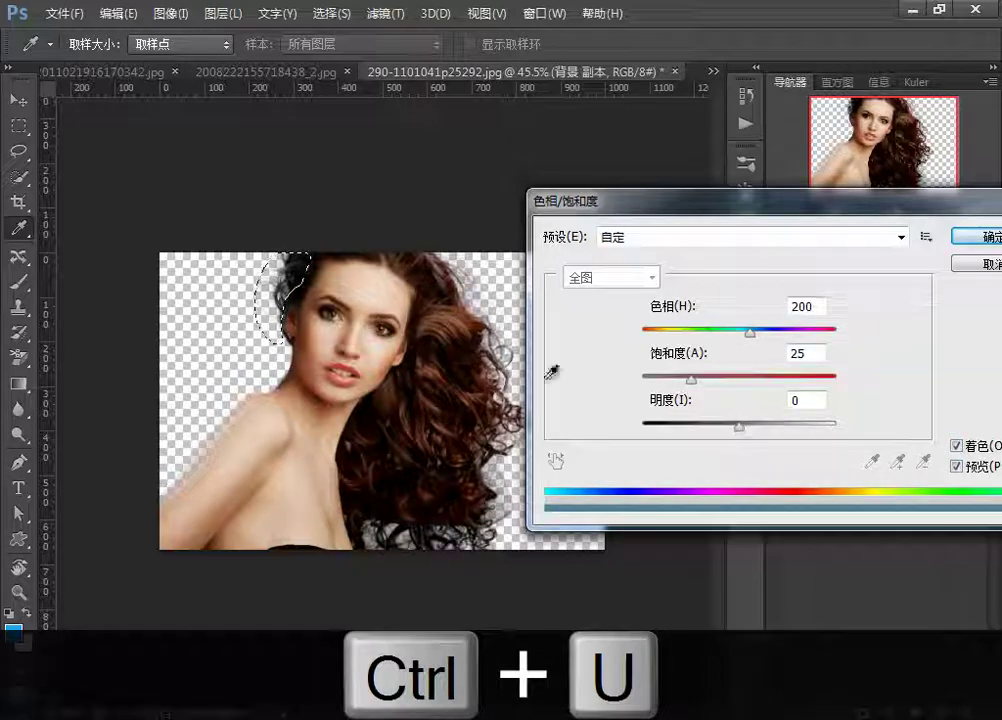
pyautogui.moveTo(741, 430); pyautogui.dragTo(727, 431)
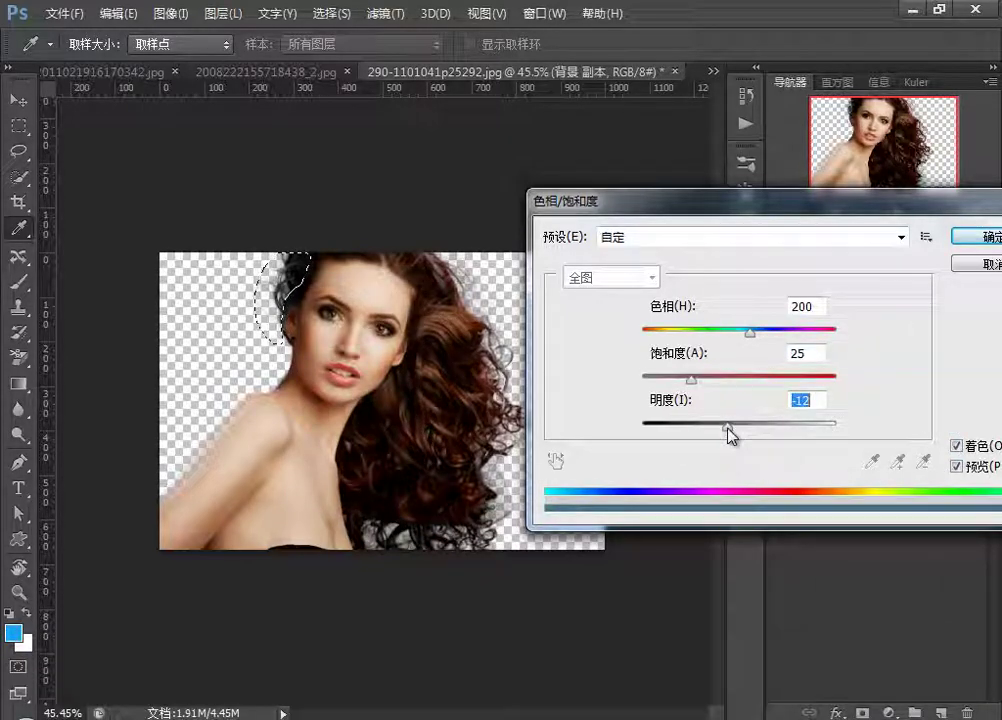
pyautogui.moveTo(692, 380); pyautogui.dragTo(760, 378)
pyautogui.moveTo(749, 332); pyautogui.dragTo(642, 332)
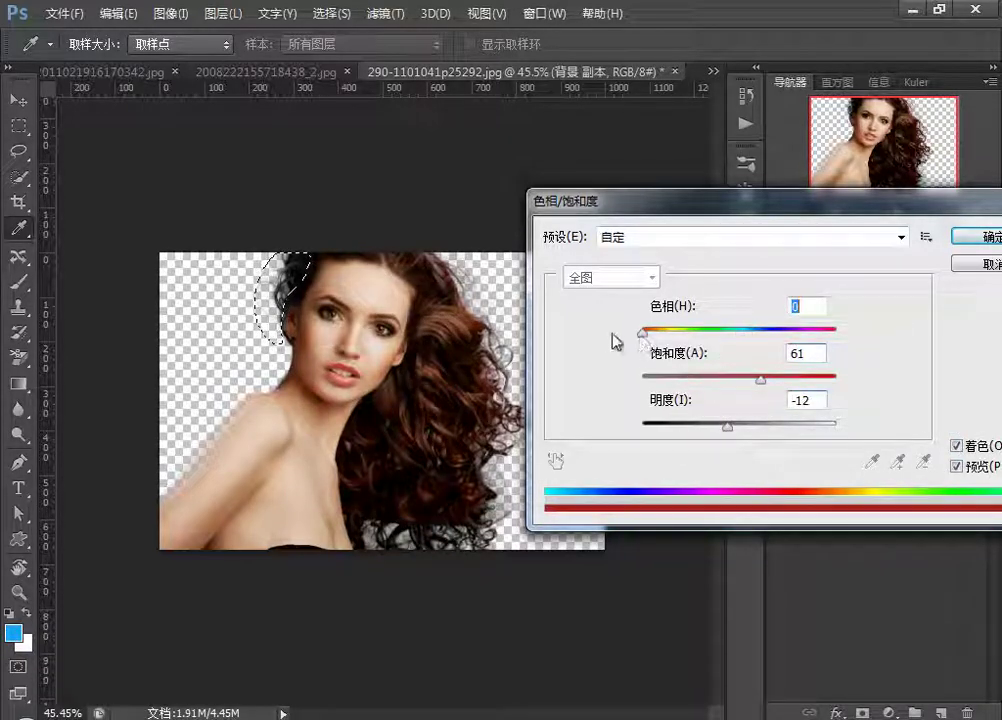
pyautogui.moveTo(765, 383); pyautogui.dragTo(781, 384)
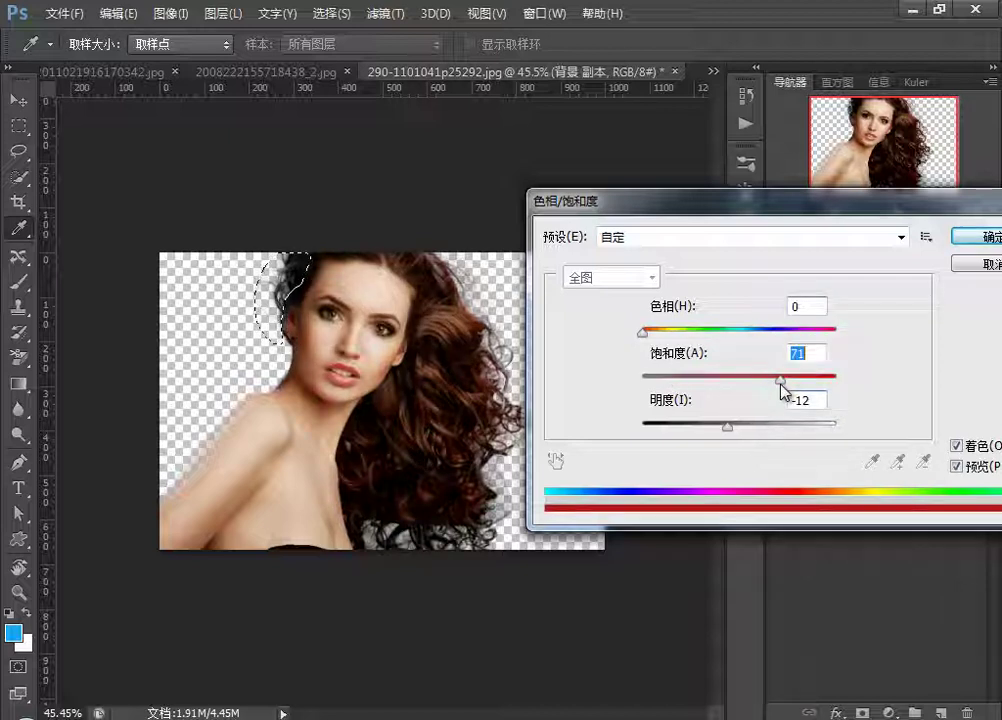
pyautogui.moveTo(727, 431)
pyautogui.mouseDown()
pyautogui.moveTo(772, 434)
pyautogui.moveTo(754, 440)
pyautogui.mouseUp()
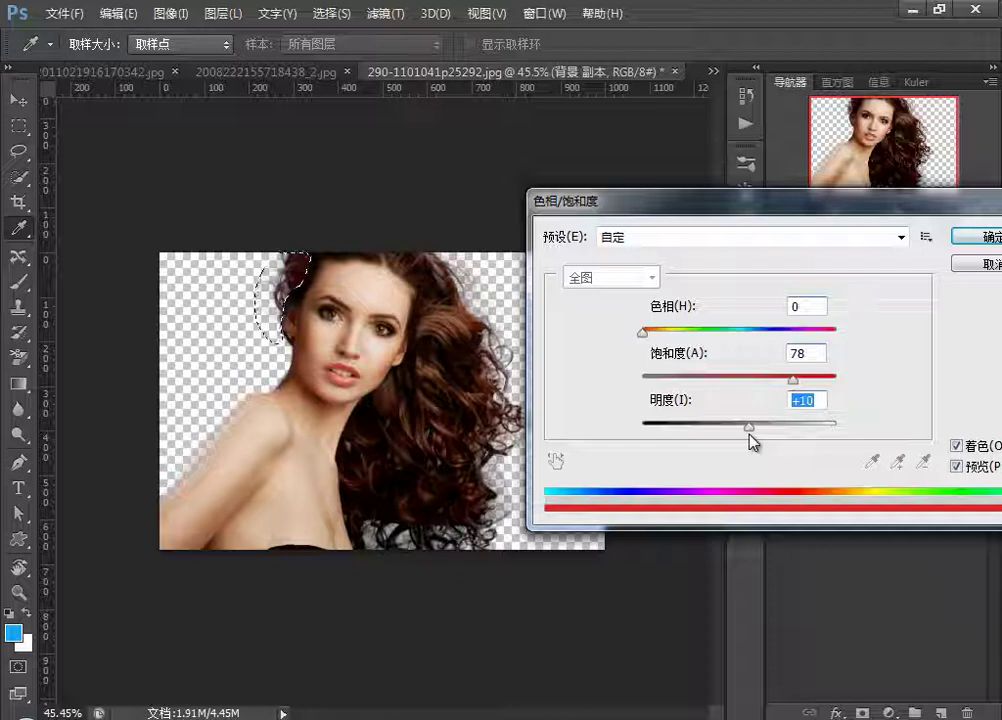
pyautogui.moveTo(646, 332); pyautogui.dragTo(651, 332)
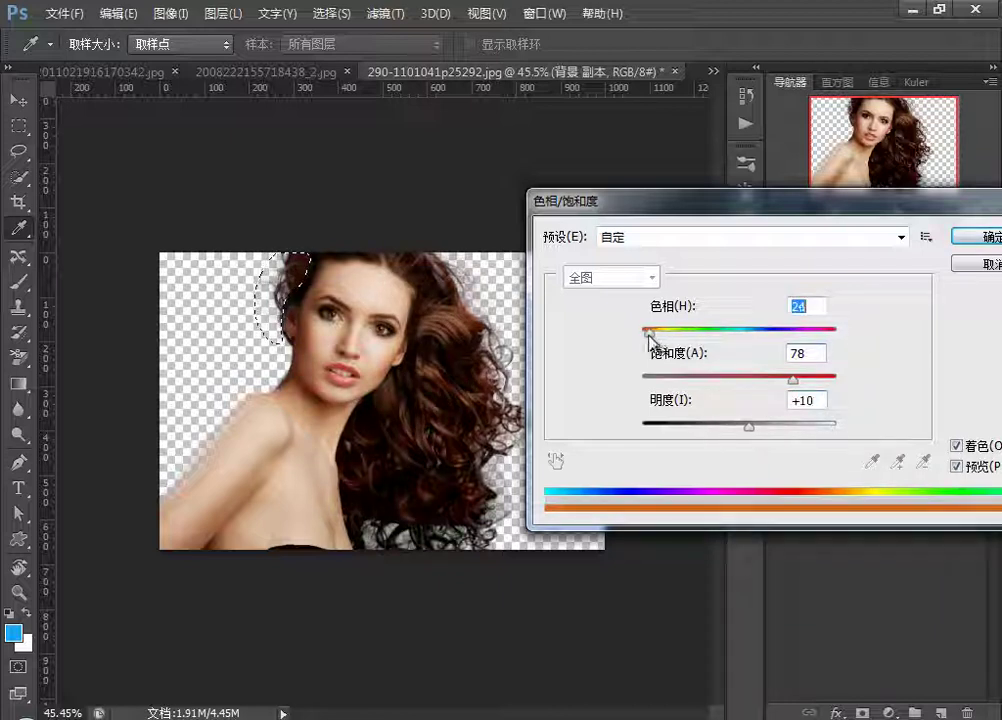
pyautogui.moveTo(787, 385); pyautogui.dragTo(776, 388)
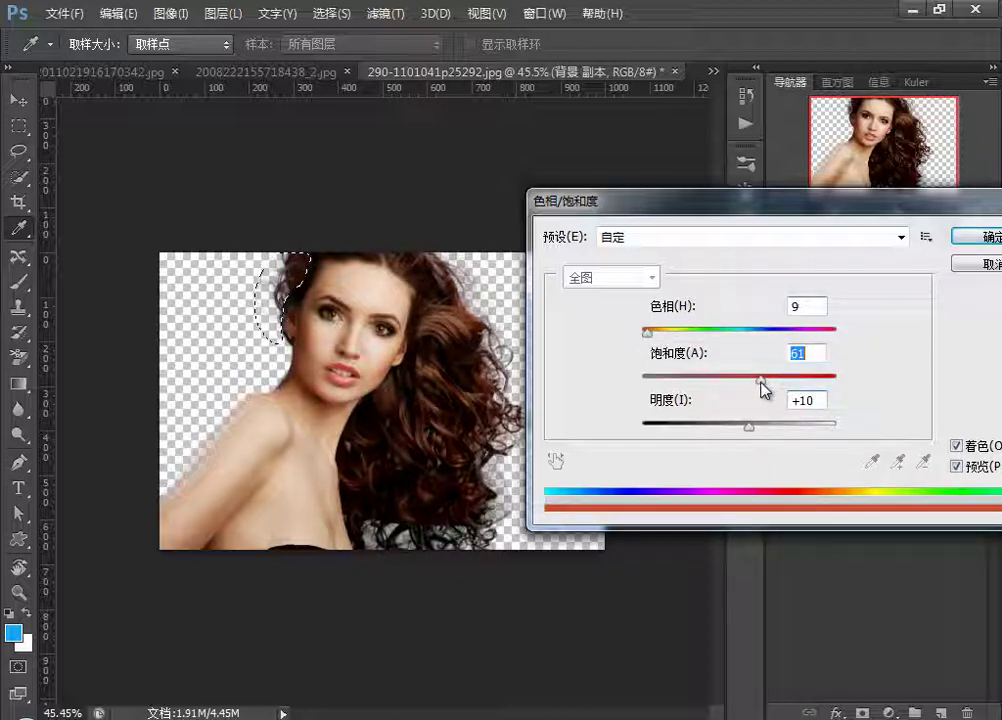
pyautogui.click(988, 245)
# Step: Shift the selected hair's shadows toward yellow with Color Balance
pyautogui.hotkey('ctrl', 'b')
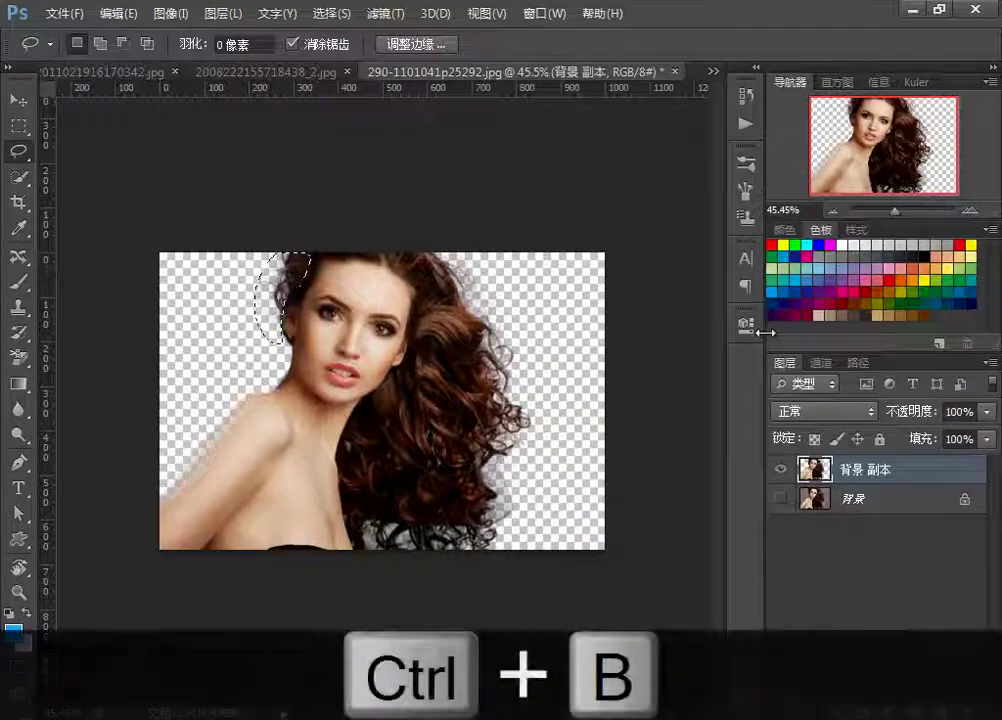
pyautogui.moveTo(734, 356)
pyautogui.mouseDown()
pyautogui.moveTo(713, 366)
pyautogui.moveTo(706, 358)
pyautogui.mouseUp()
pyautogui.click(604, 410)
pyautogui.click(950, 272)
pyautogui.press('l')
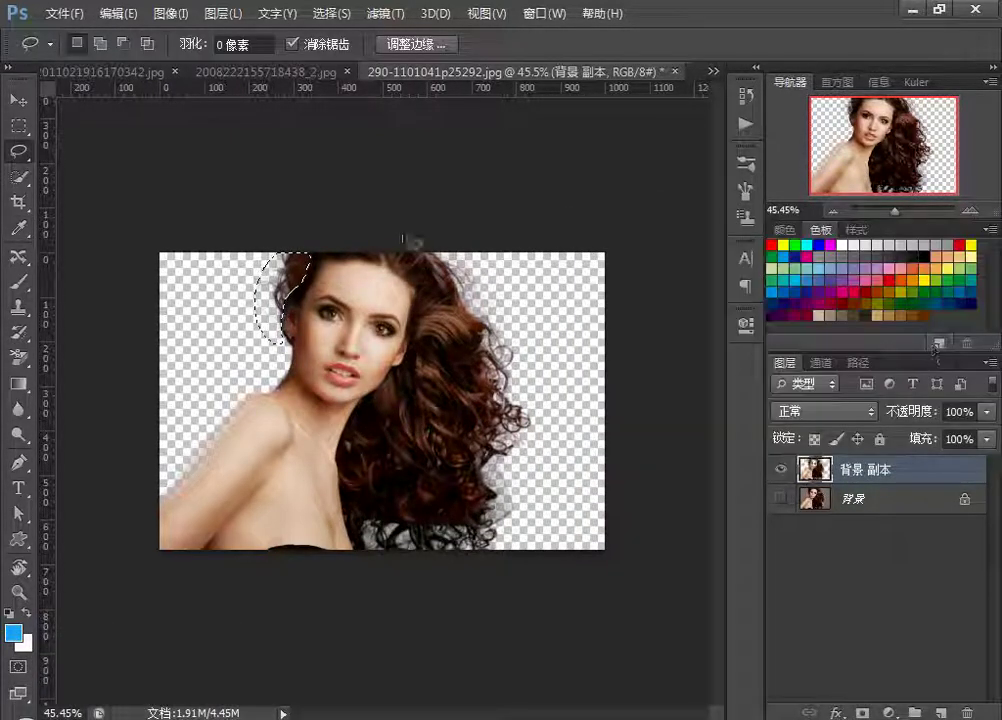
# Step: Fade the Color Balance to about 52% and clear the selection
pyautogui.click(63, 14)
pyautogui.click(118, 14)
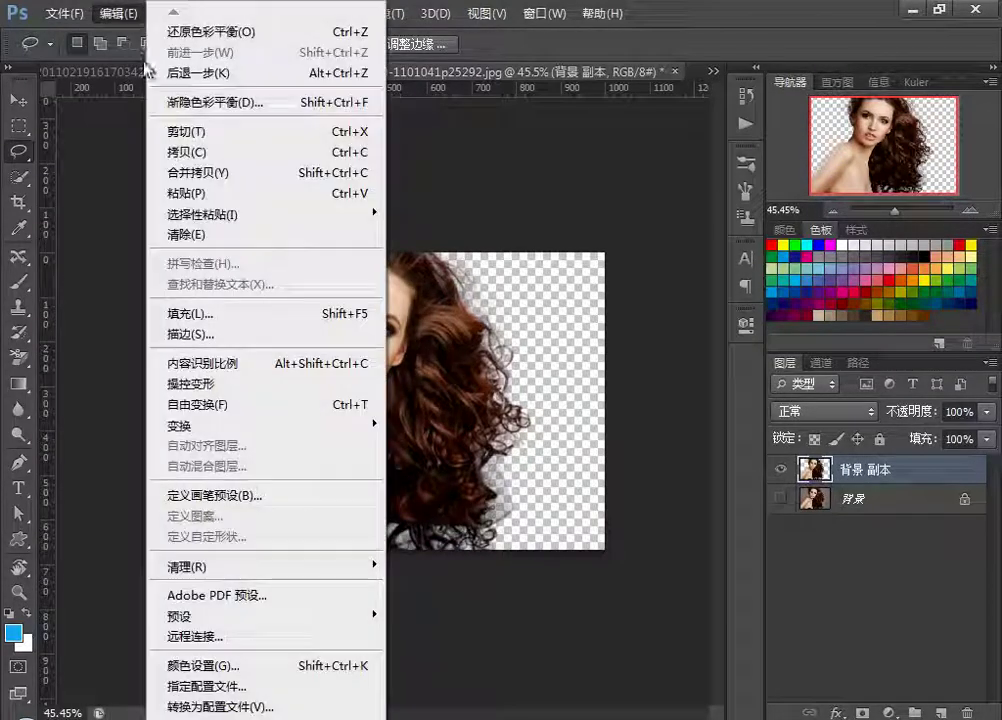
pyautogui.click(206, 102)
pyautogui.moveTo(783, 309); pyautogui.dragTo(712, 316)
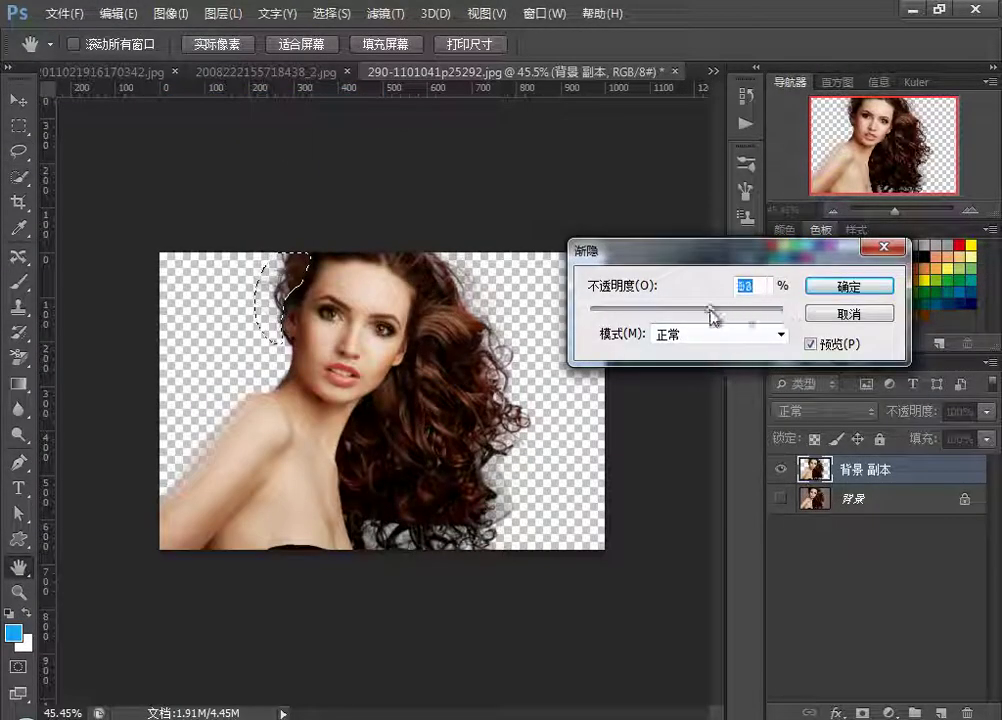
pyautogui.click(876, 286)
pyautogui.hotkey('ctrl', 'd')
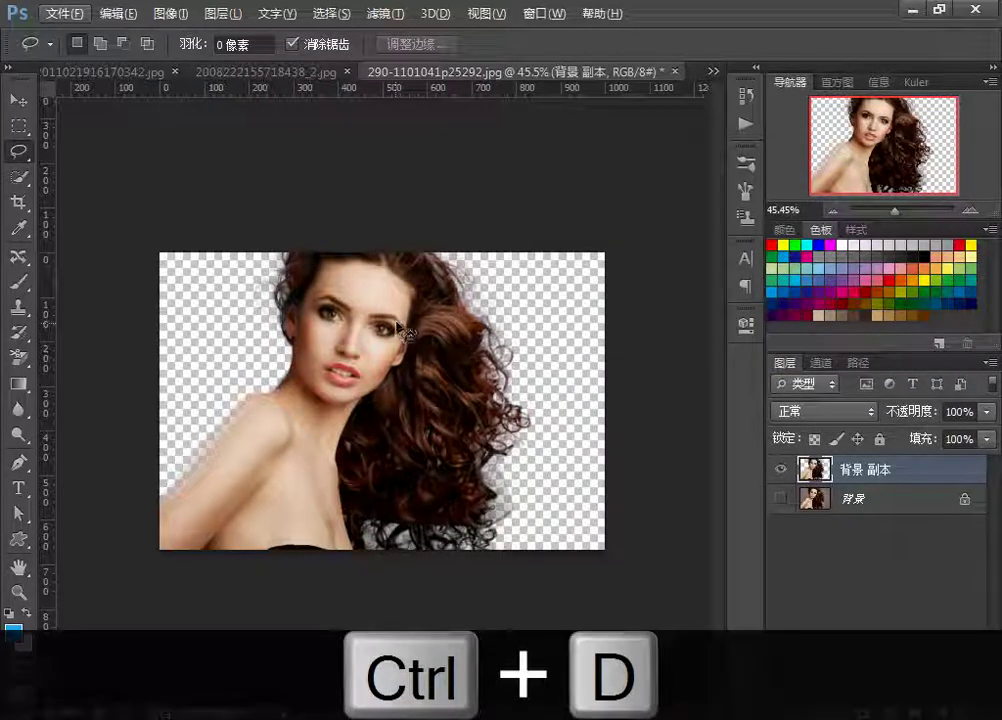
pyautogui.hotkey('ctrl', 'alt', 'z')
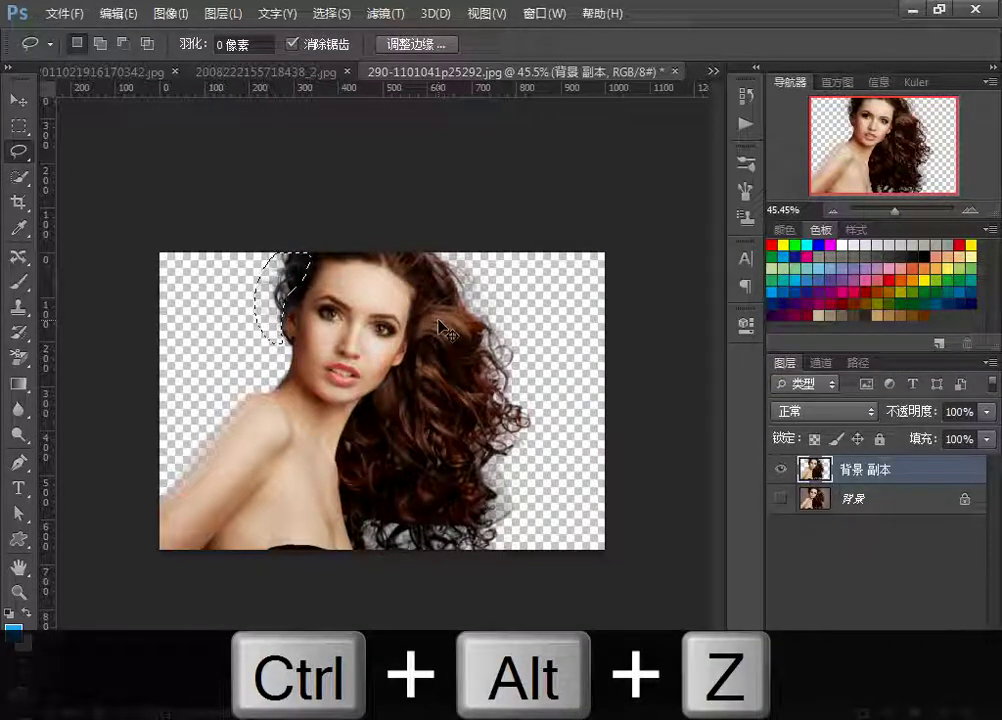
pyautogui.hotkey('ctrl', 'd')
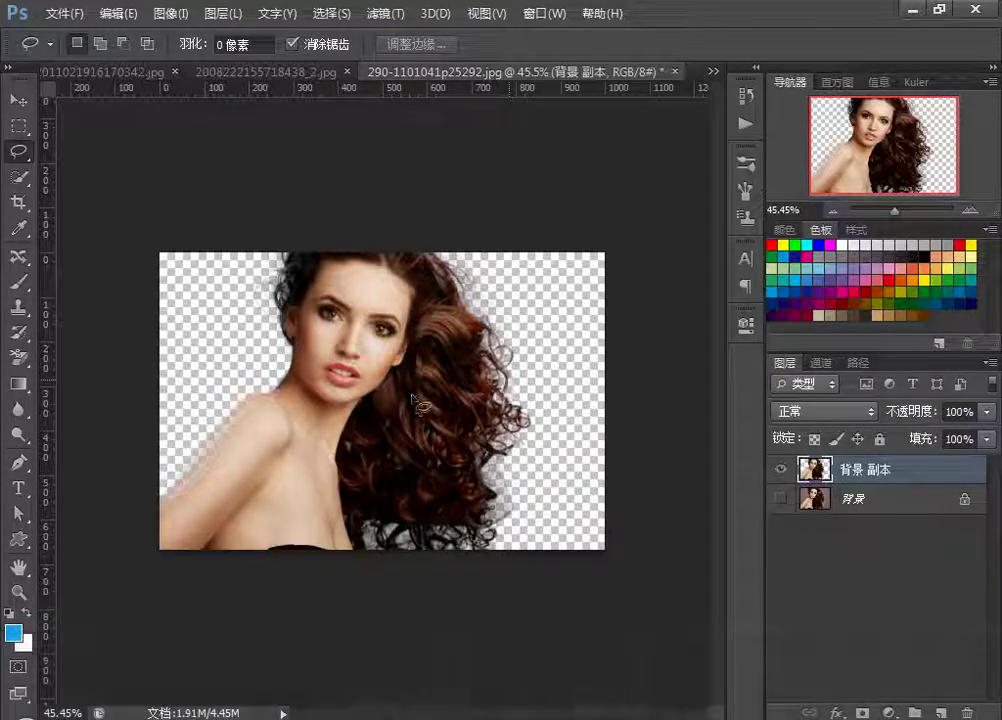
# Step: Add a new layer above Background and fill it with blue
pyautogui.click(820, 502)
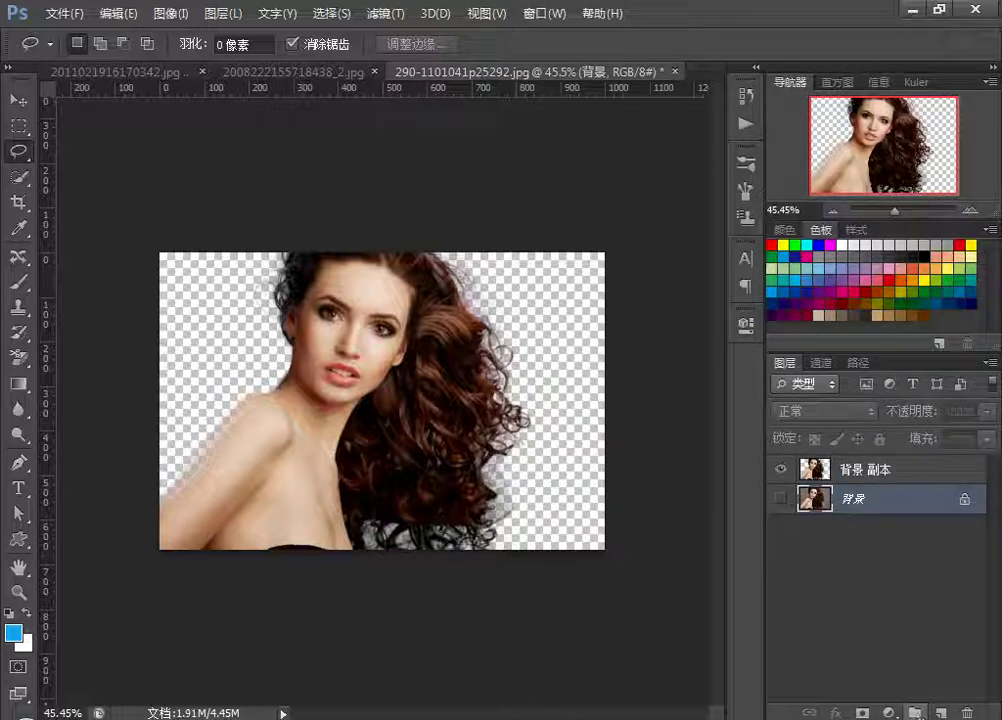
pyautogui.click(940, 712)
pyautogui.hotkey('alt', 'Delete')
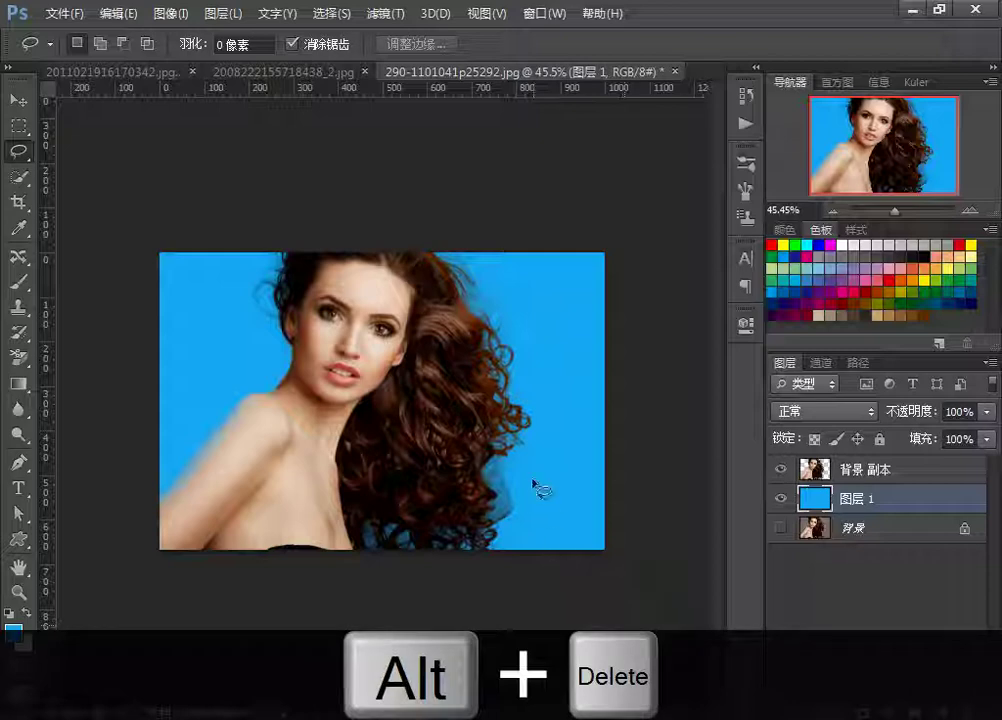
# Step: Copy the lower-right hair strand from Background onto a new top layer, then deselect
pyautogui.click(818, 530)
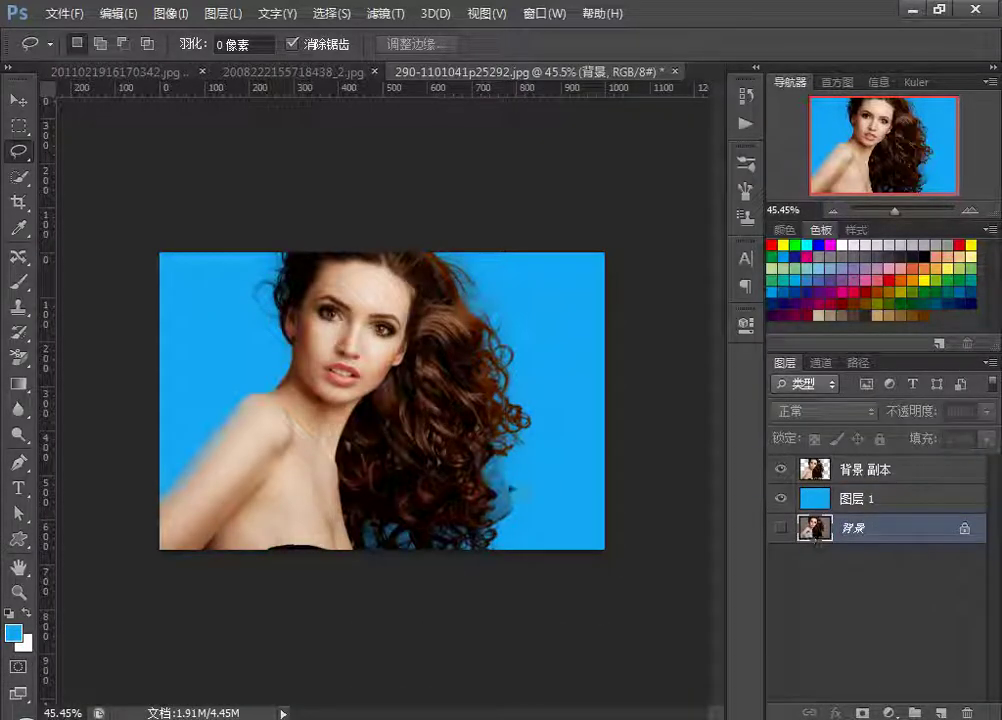
pyautogui.click(20, 283)
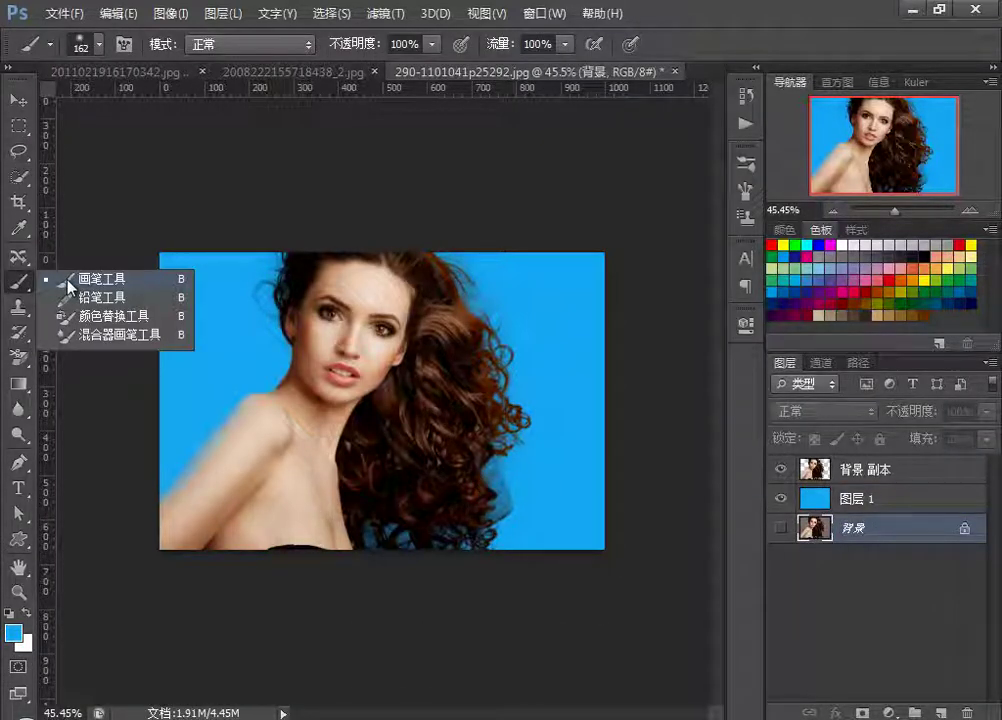
pyautogui.click(20, 177)
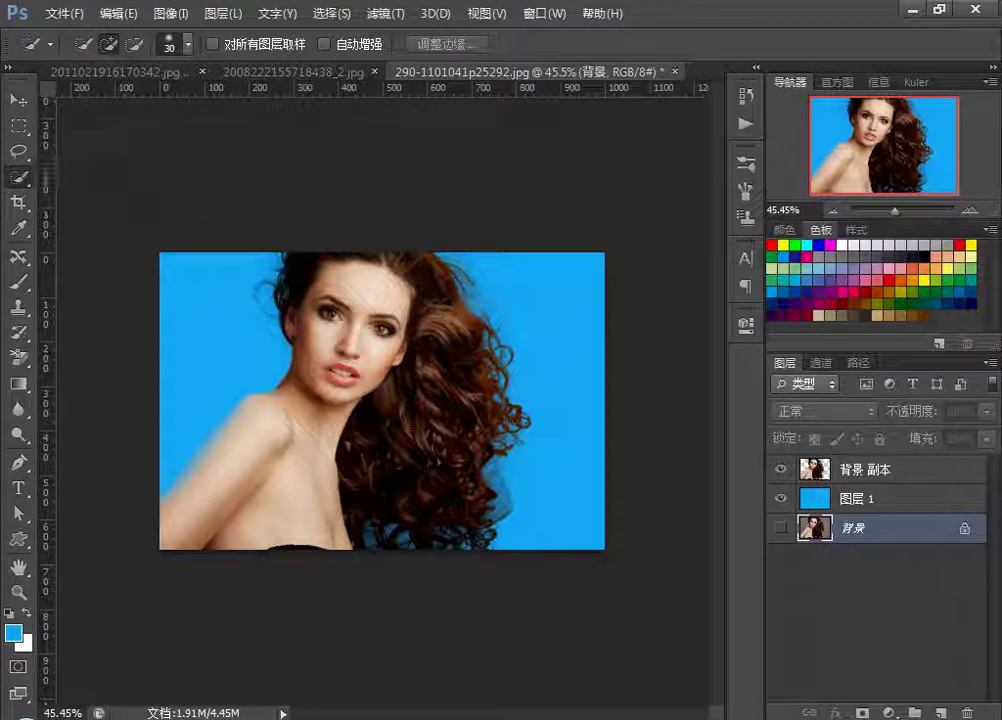
pyautogui.click(487, 467)
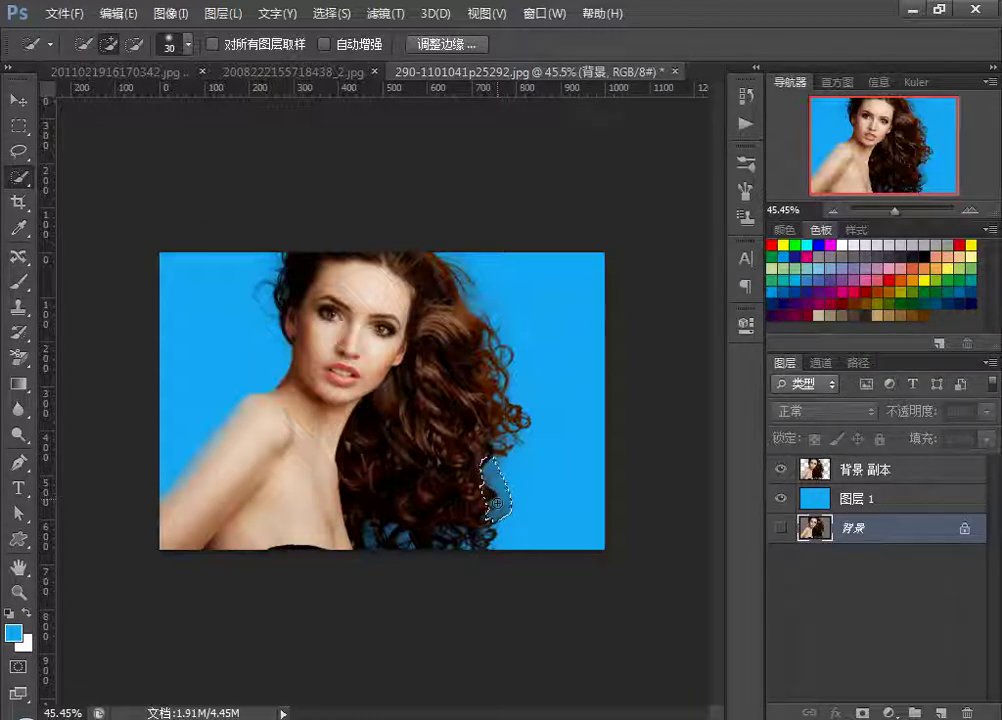
pyautogui.hotkey('ctrl', 'j')
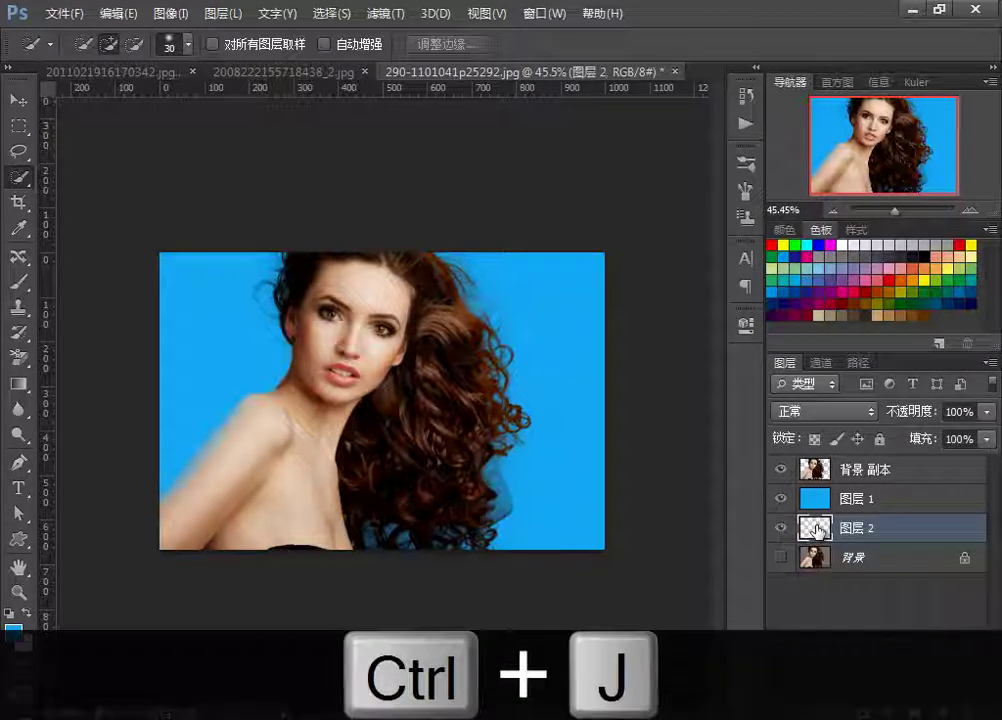
pyautogui.moveTo(818, 548); pyautogui.dragTo(818, 462)
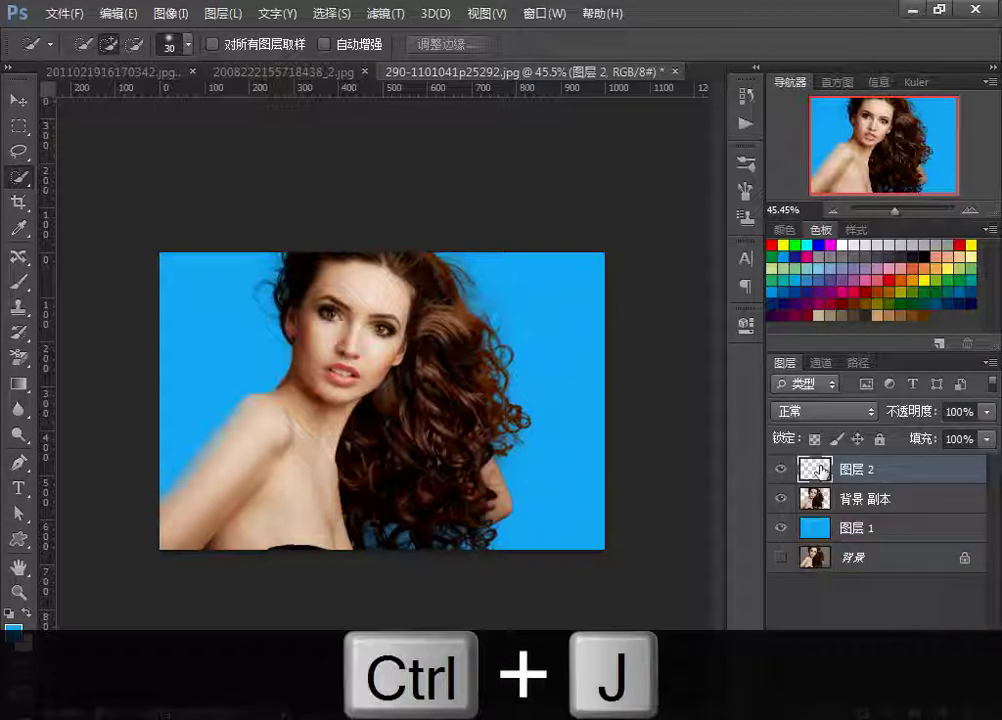
pyautogui.hotkey('ctrl', 'd')
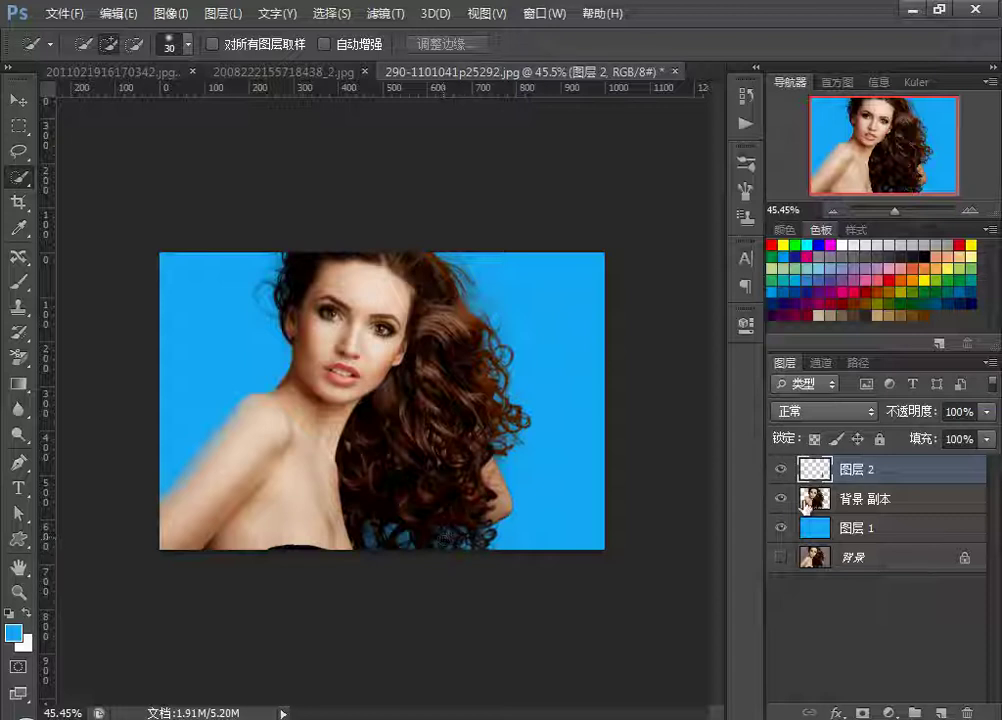
# Step: Lasso the hair strip along the bottom edge and dismiss the empty-selection error
pyautogui.rightClick(18, 151)
pyautogui.click(62, 148)
pyautogui.moveTo(367, 524); pyautogui.dragTo(370, 527)
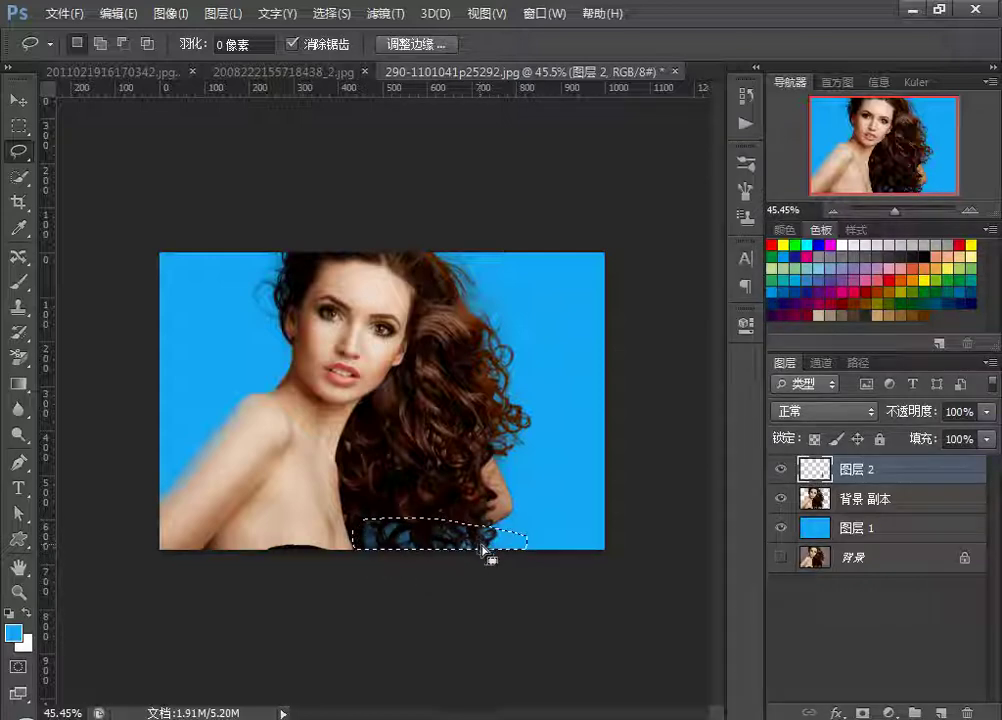
pyautogui.hotkey('ctrl', 'm')
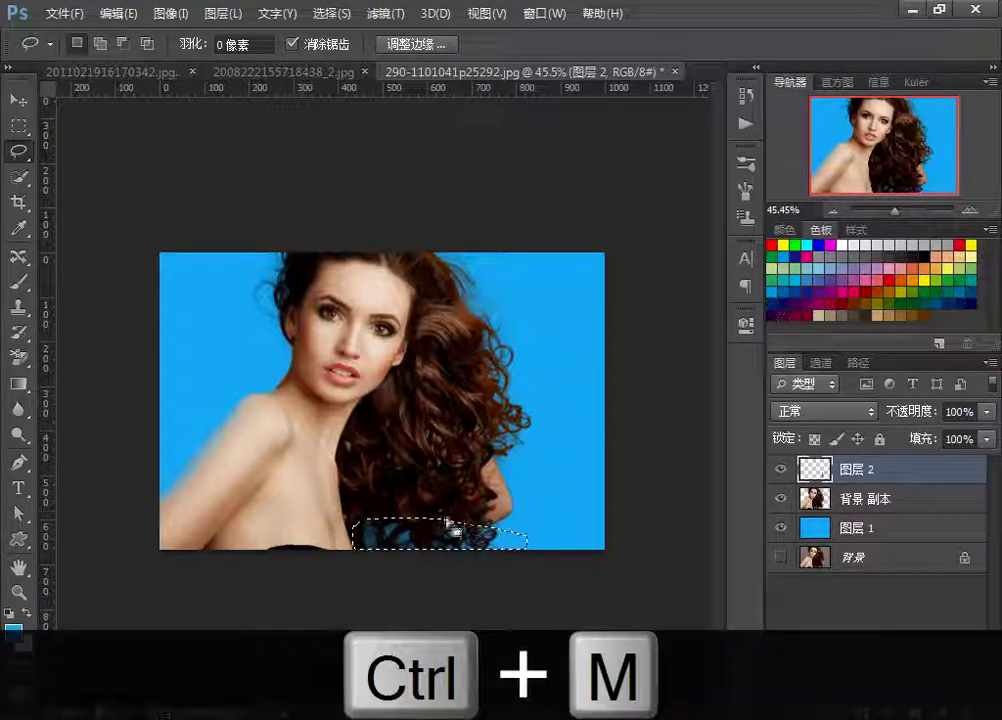
pyautogui.click(166, 14)
pyautogui.moveTo(190, 65)
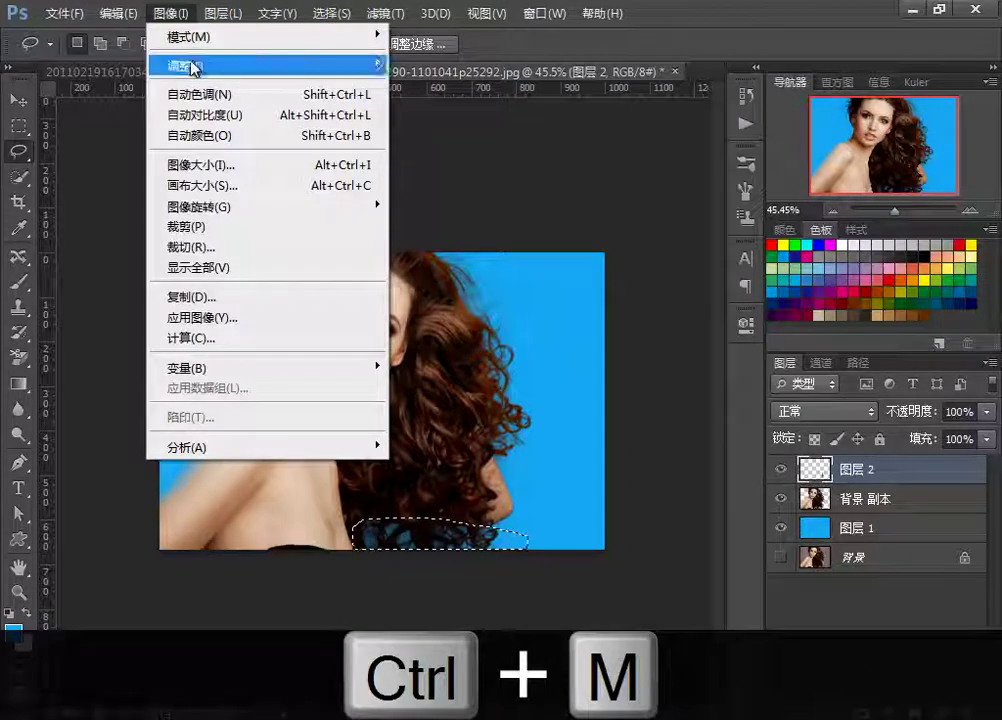
pyautogui.click(455, 88)
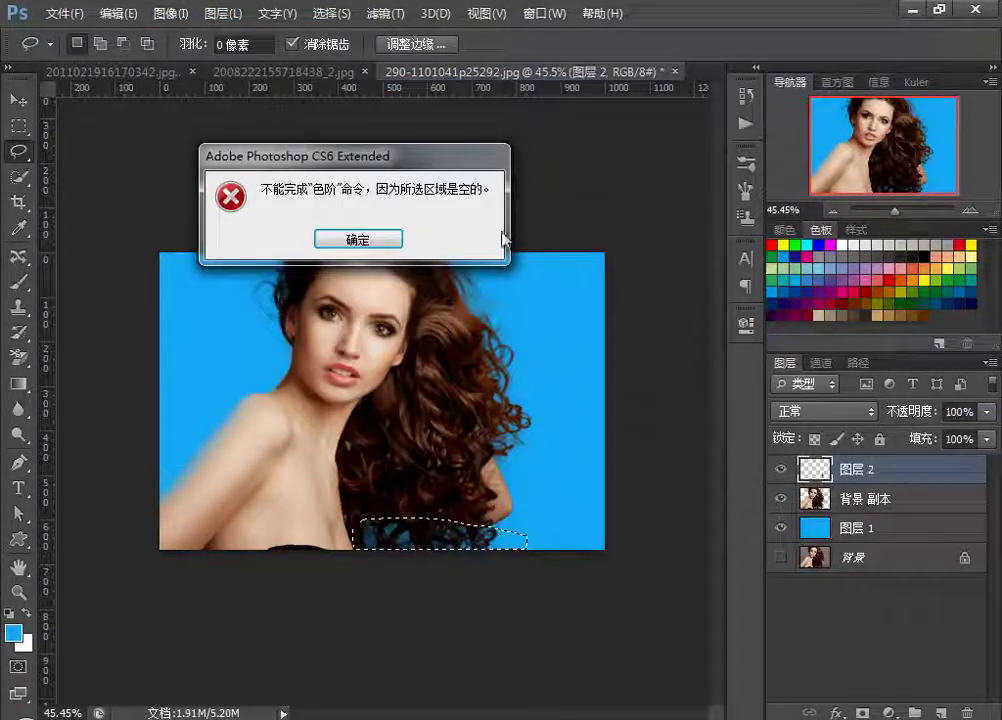
pyautogui.click(386, 243)
# Step: On the 背景 副本 layer, set the Levels white input to 149 and deselect
pyautogui.click(820, 513)
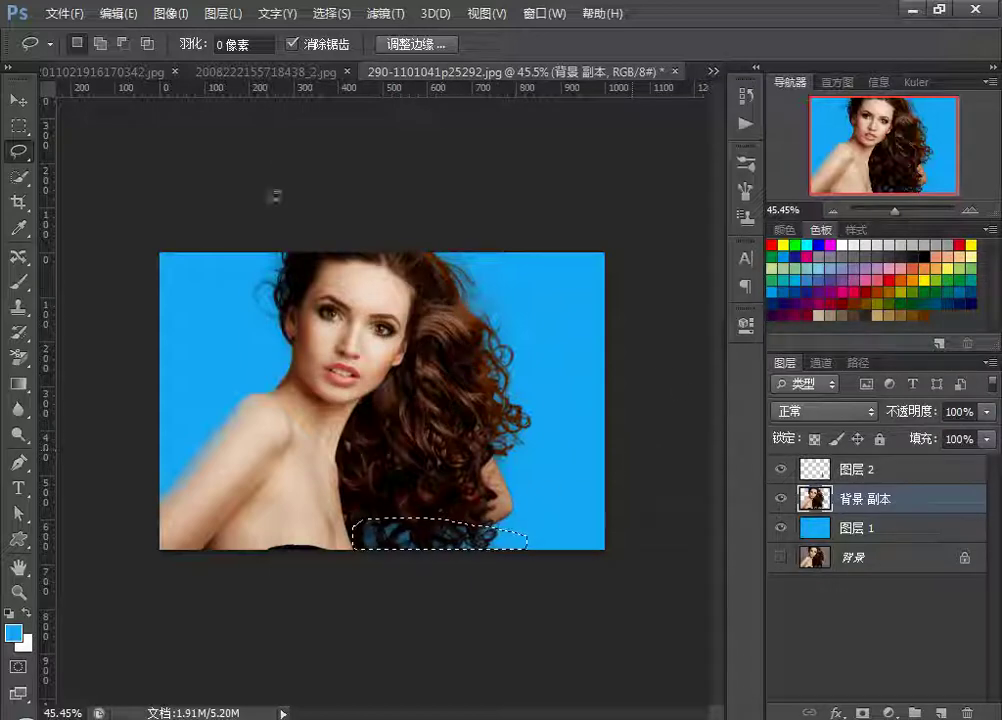
pyautogui.hotkey('ctrl', 'l')
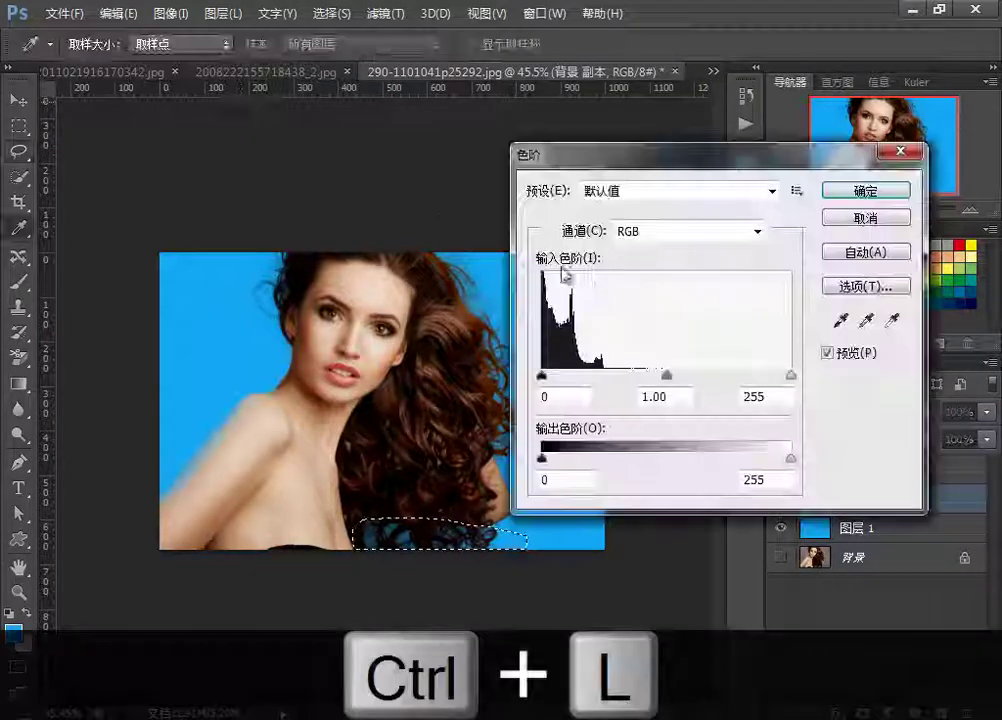
pyautogui.moveTo(792, 377)
pyautogui.mouseDown()
pyautogui.moveTo(653, 378)
pyautogui.moveTo(688, 379)
pyautogui.mouseUp()
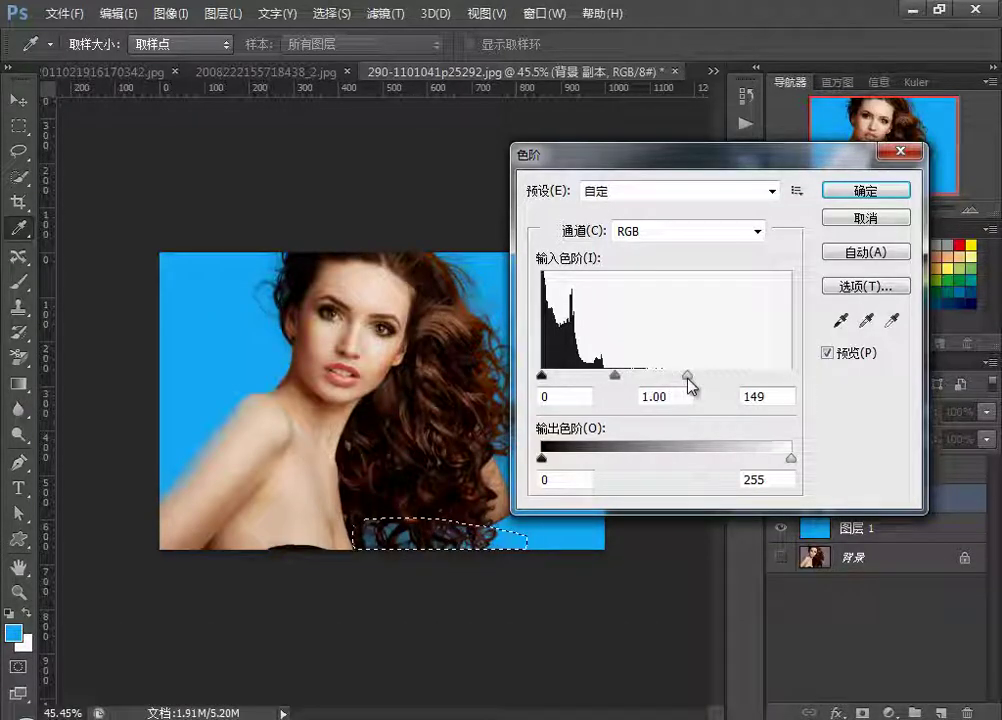
pyautogui.click(868, 190)
pyautogui.hotkey('ctrl', 'd')
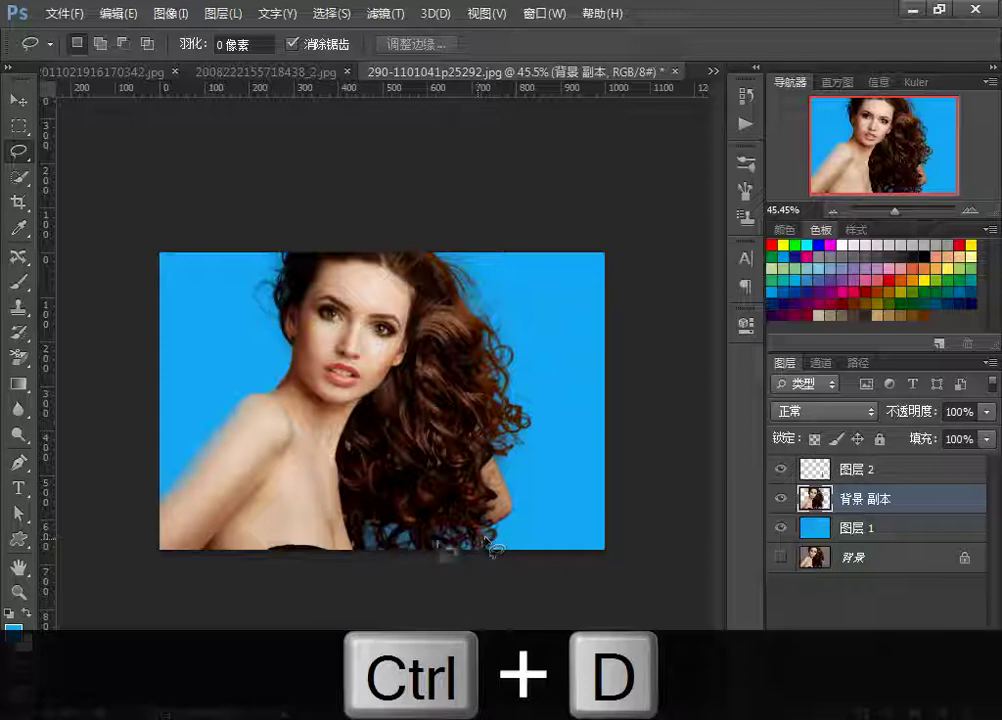
pyautogui.scroll(-2, 577, 512)
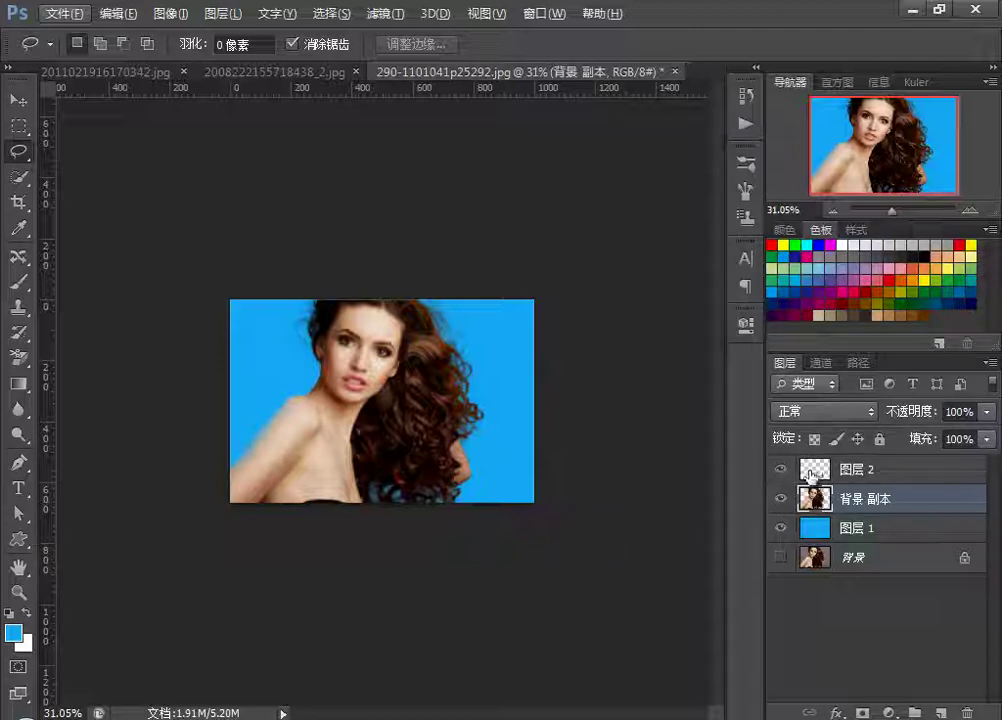
# Step: Merge 图层 2 down twice so the woman and blue backdrop become 图层 1
pyautogui.click(818, 469)
pyautogui.hotkey('ctrl', 'e')
pyautogui.hotkey('ctrl', 'e')
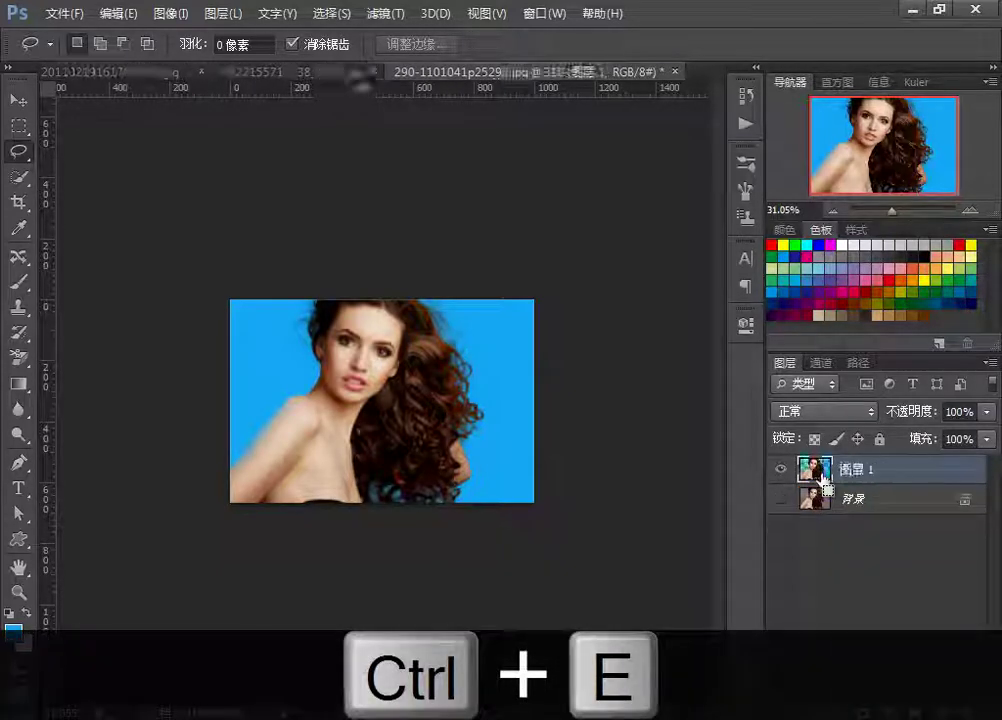
pyautogui.click(781, 476)
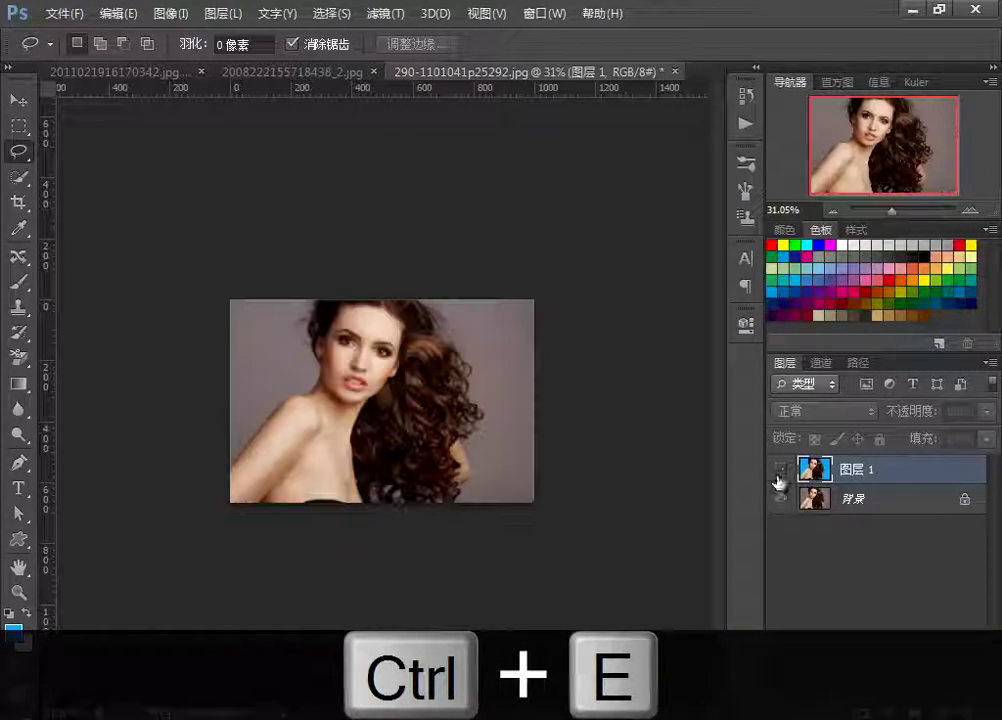
# Step: Toggle 图层 1's visibility to compare against the grey original, leaving it hidden
pyautogui.click(781, 469)
pyautogui.click(781, 469)
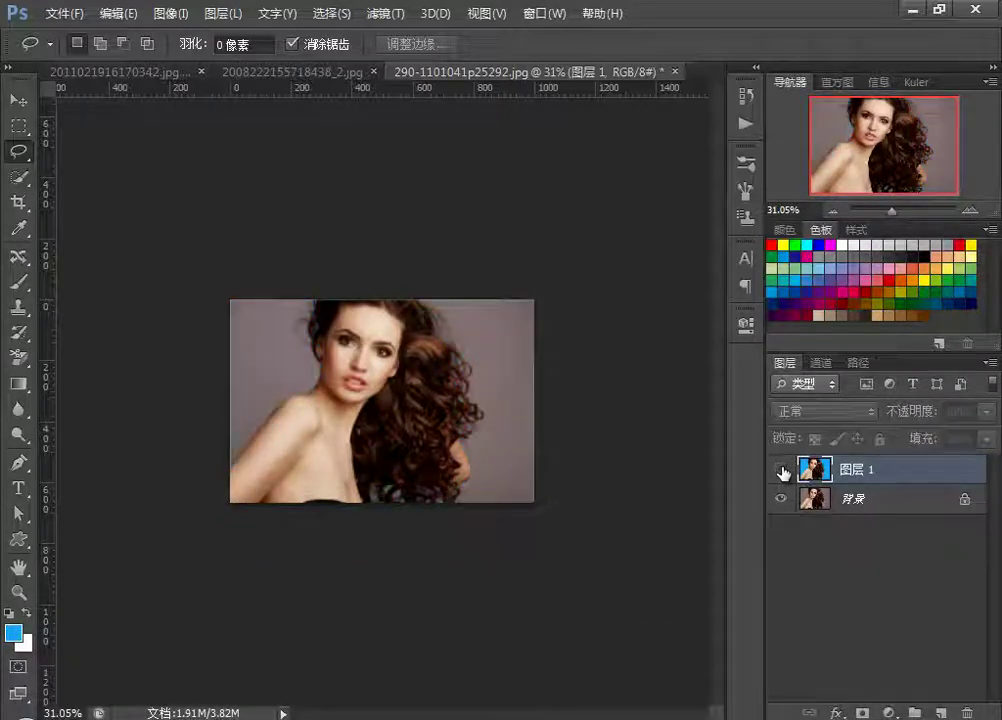
pyautogui.click(781, 470)
pyautogui.click(781, 470)
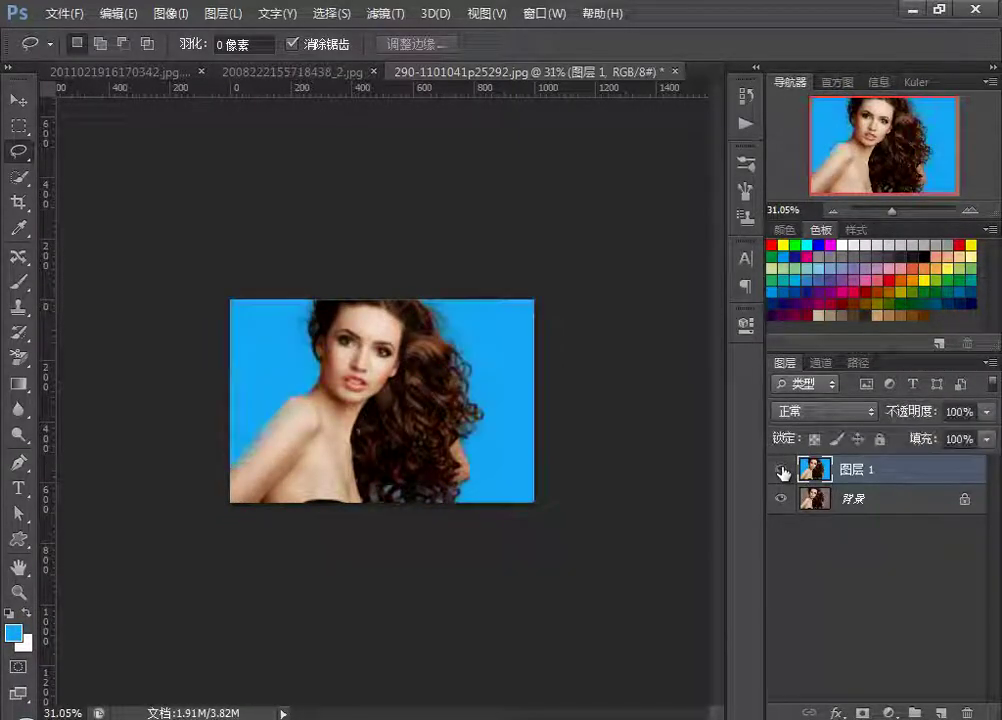
pyautogui.click(781, 470)
pyautogui.click(781, 470)
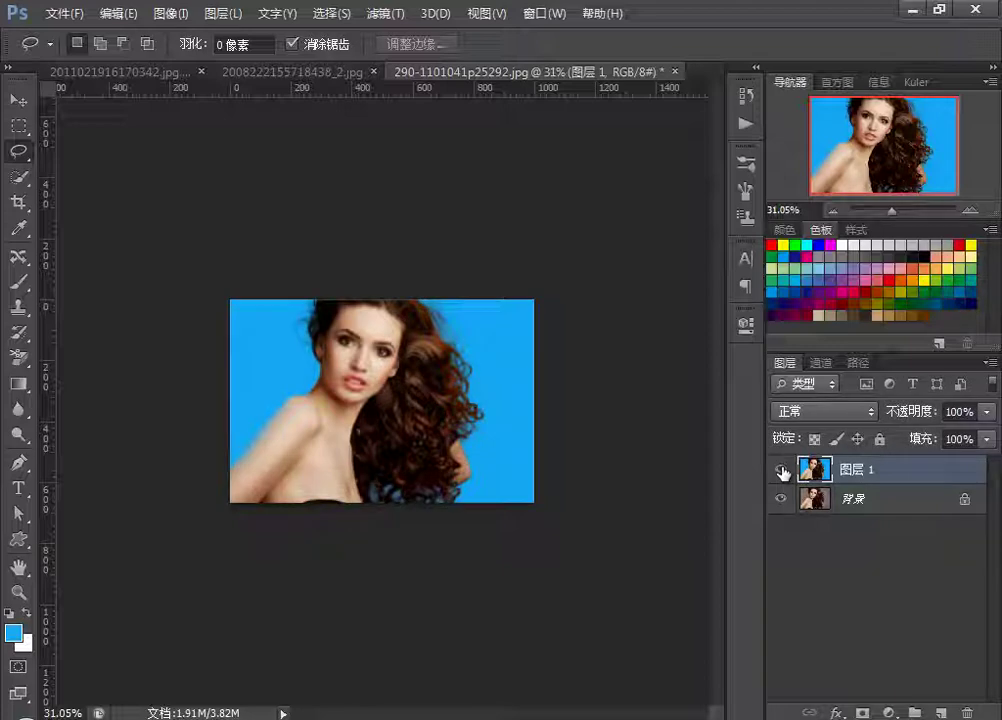
pyautogui.click(781, 470)
pyautogui.click(781, 470)
pyautogui.click(781, 470)
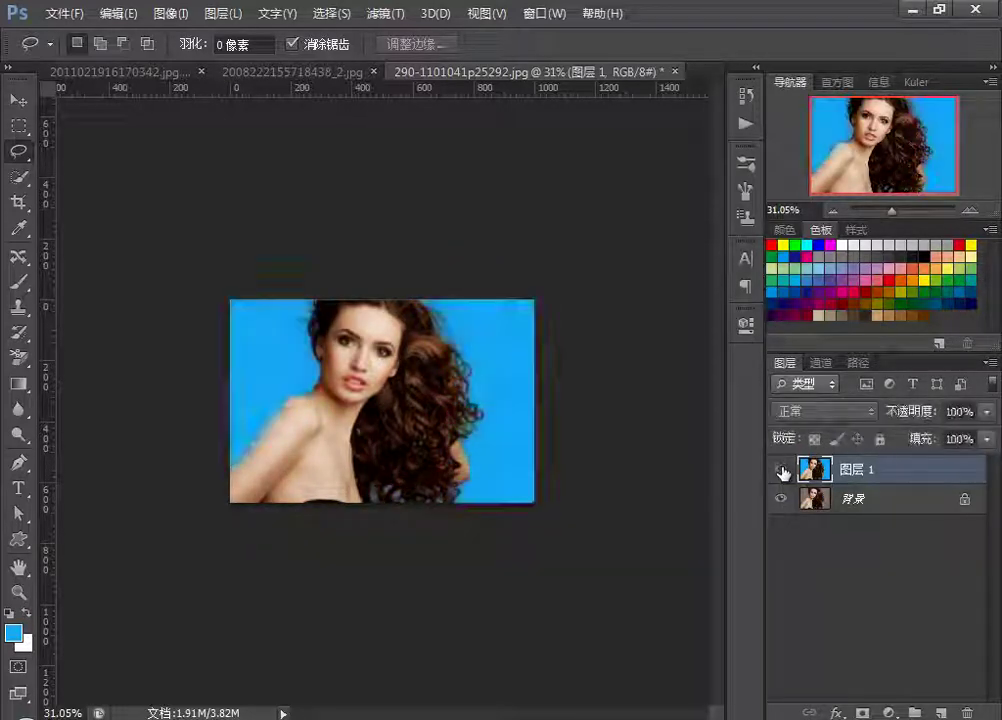
pyautogui.click(781, 470)
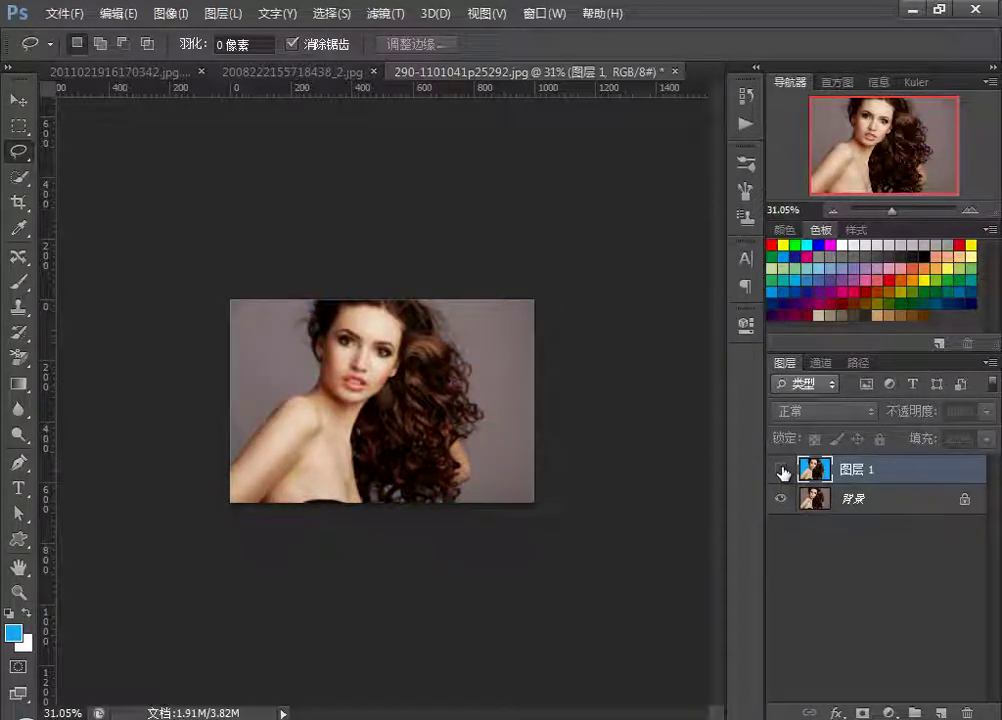
pyautogui.click(781, 470)
# Step: Quick-select the calligraphy brush in its photo, undoing a stray selected area
pyautogui.click(320, 73)
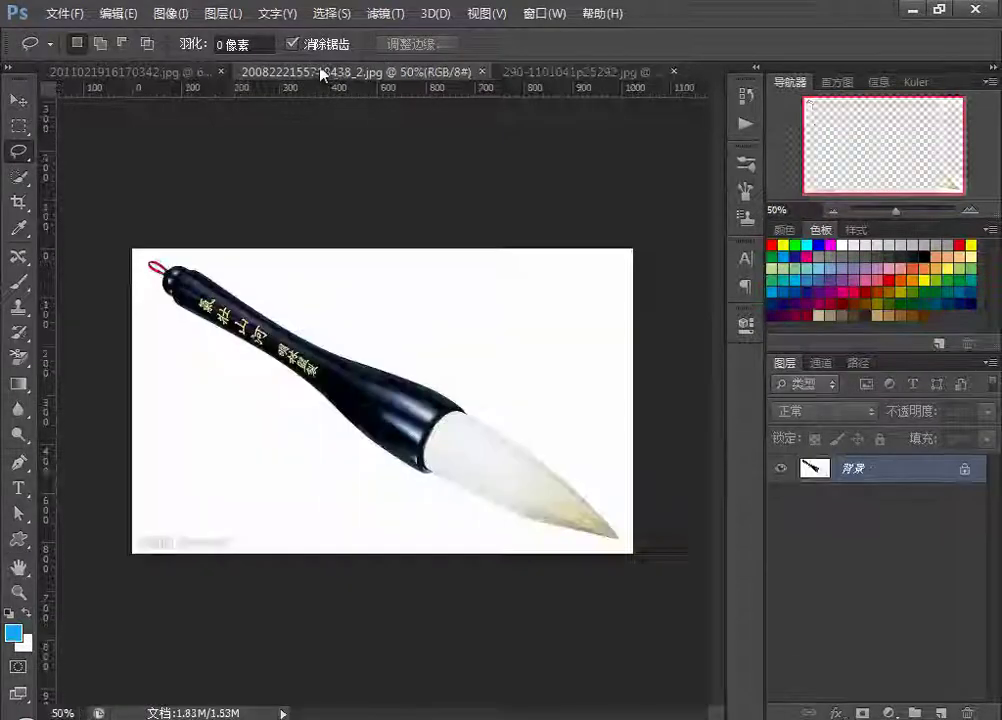
pyautogui.click(20, 177)
pyautogui.click(107, 173)
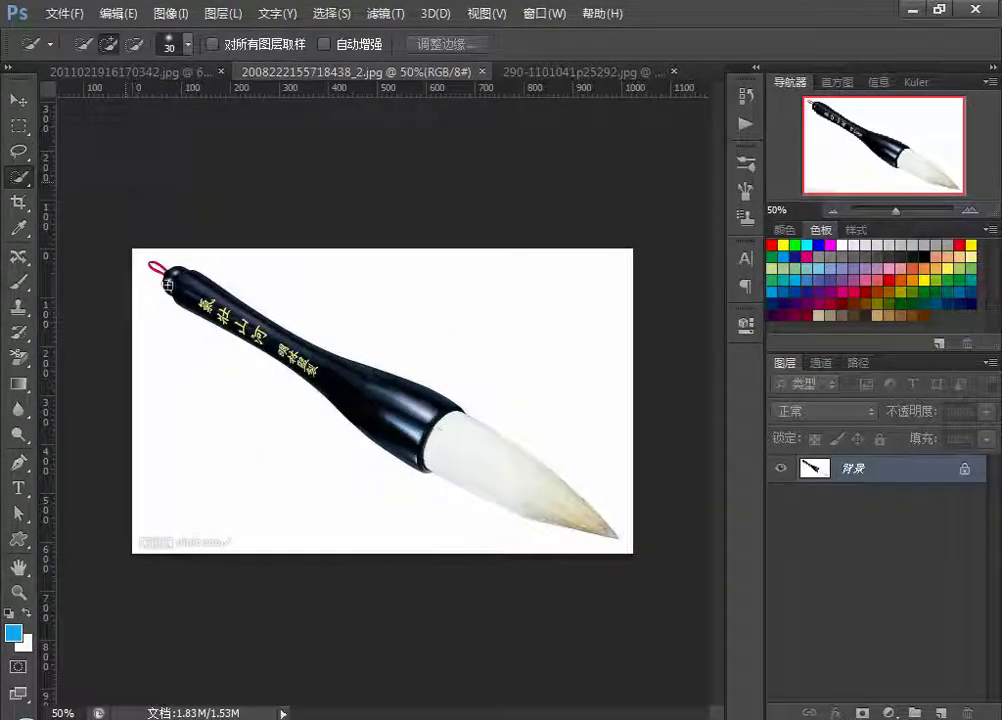
pyautogui.moveTo(425, 380); pyautogui.dragTo(450, 410)
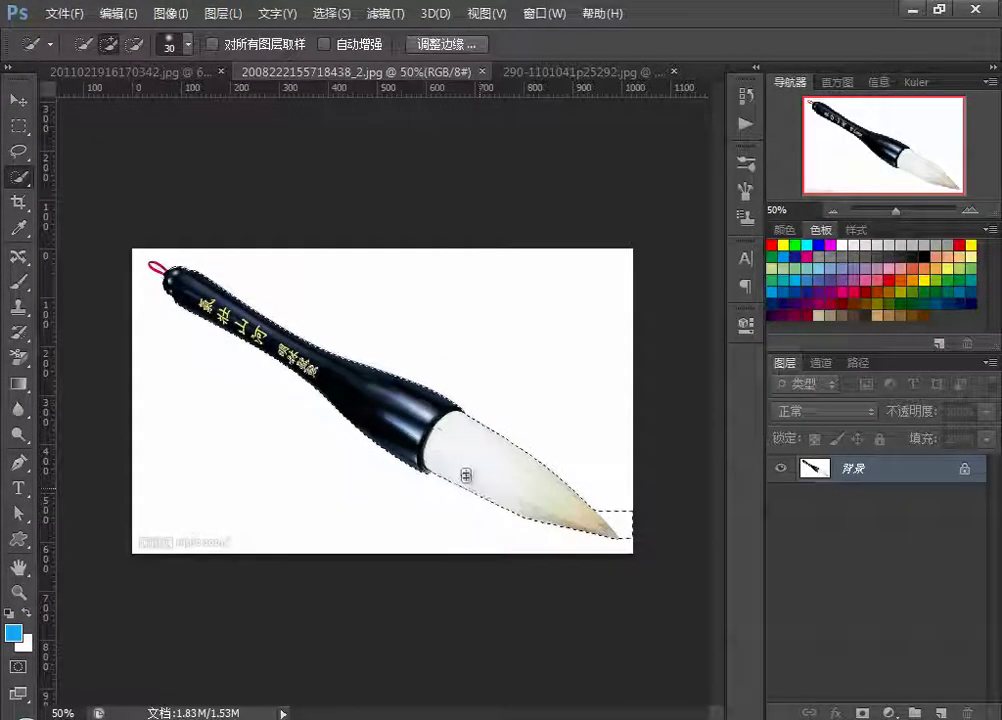
pyautogui.hotkey('ctrl', 'alt', 'z')
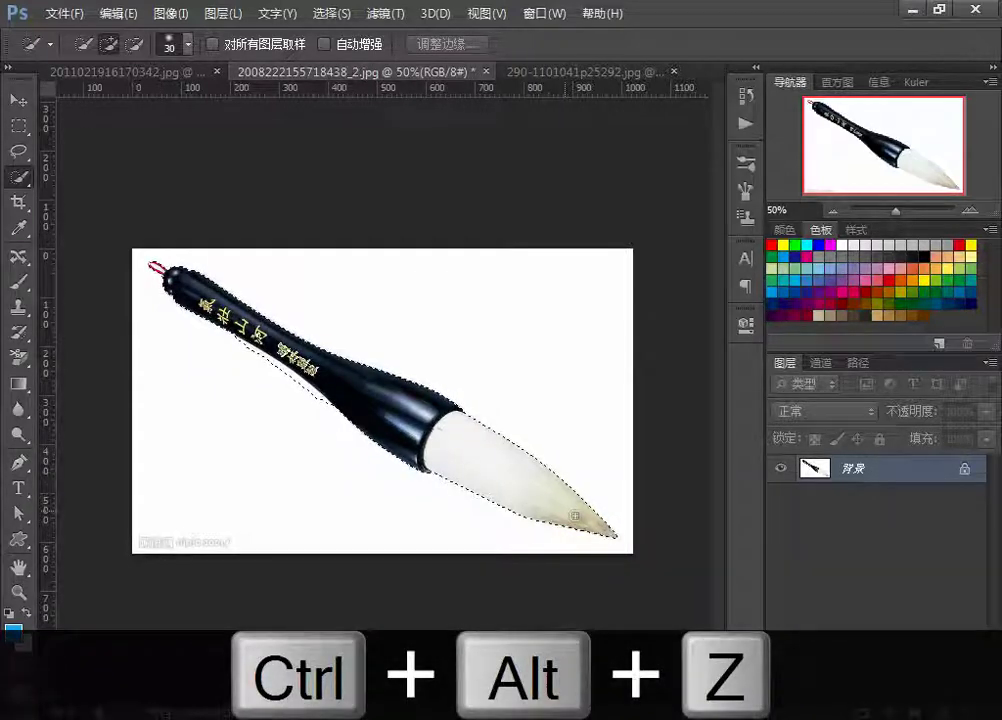
pyautogui.moveTo(455, 405); pyautogui.dragTo(568, 498)
# Step: Copy the lake photo's island onto a new layer, briefly hiding the background to check it
pyautogui.click(150, 72)
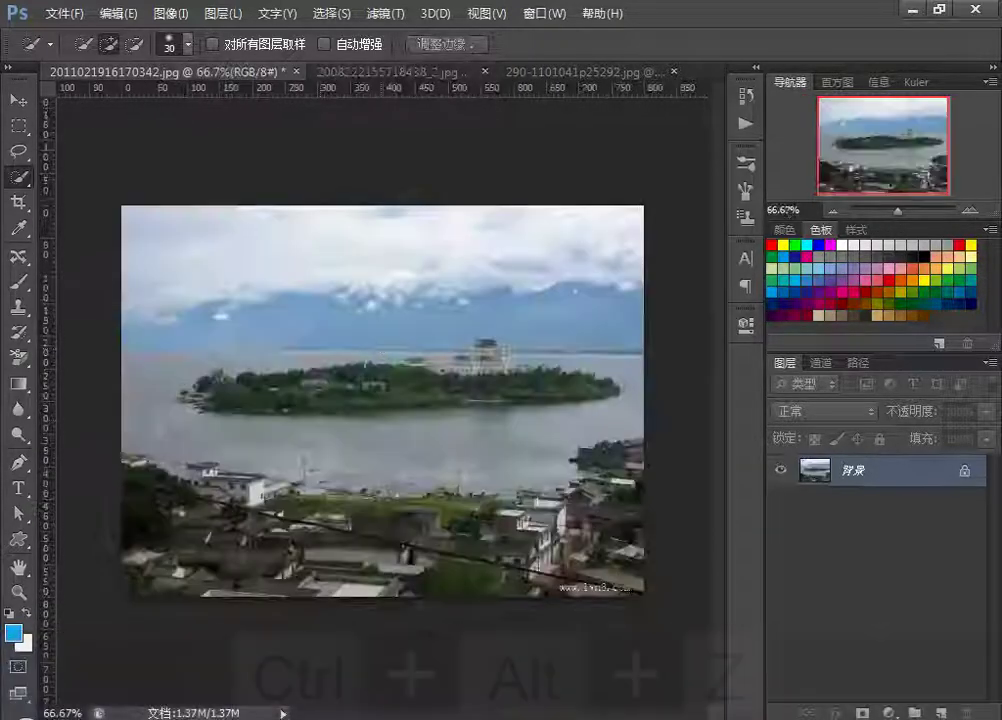
pyautogui.moveTo(215, 394)
pyautogui.mouseDown()
pyautogui.moveTo(432, 398)
pyautogui.moveTo(586, 384)
pyautogui.moveTo(533, 400)
pyautogui.moveTo(513, 356)
pyautogui.mouseUp()
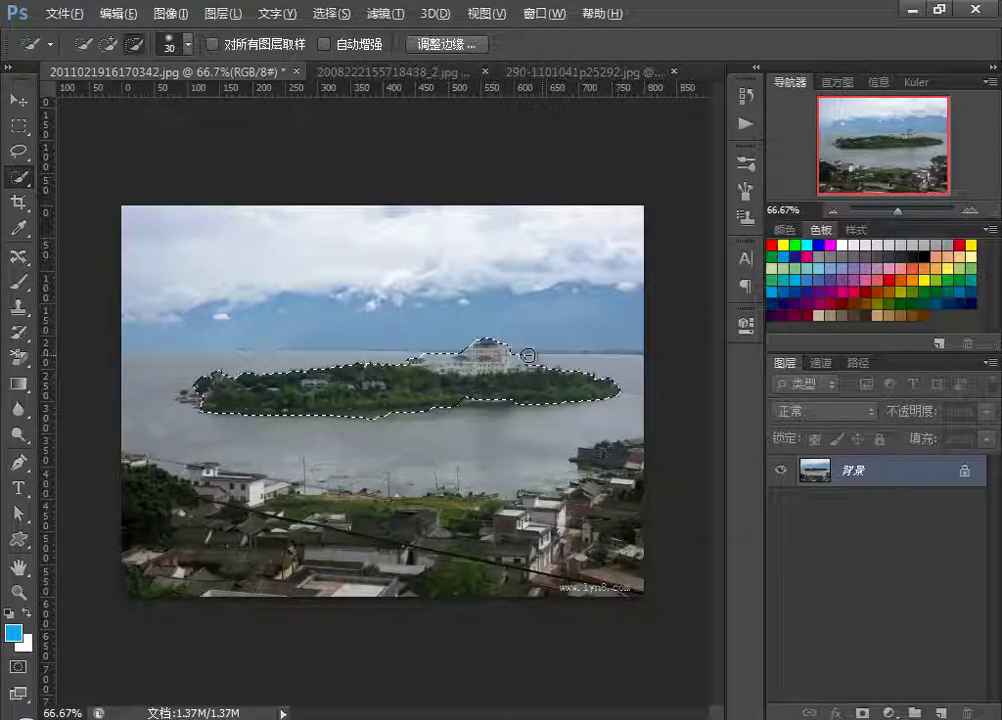
pyautogui.hotkey('ctrl', 'j')
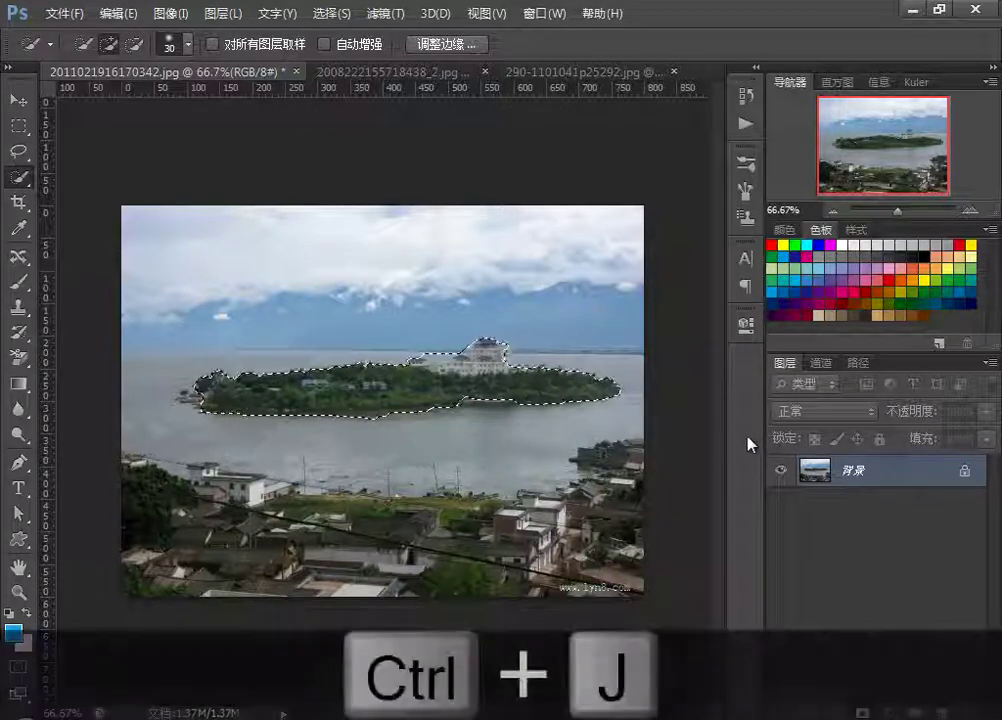
pyautogui.click(782, 502)
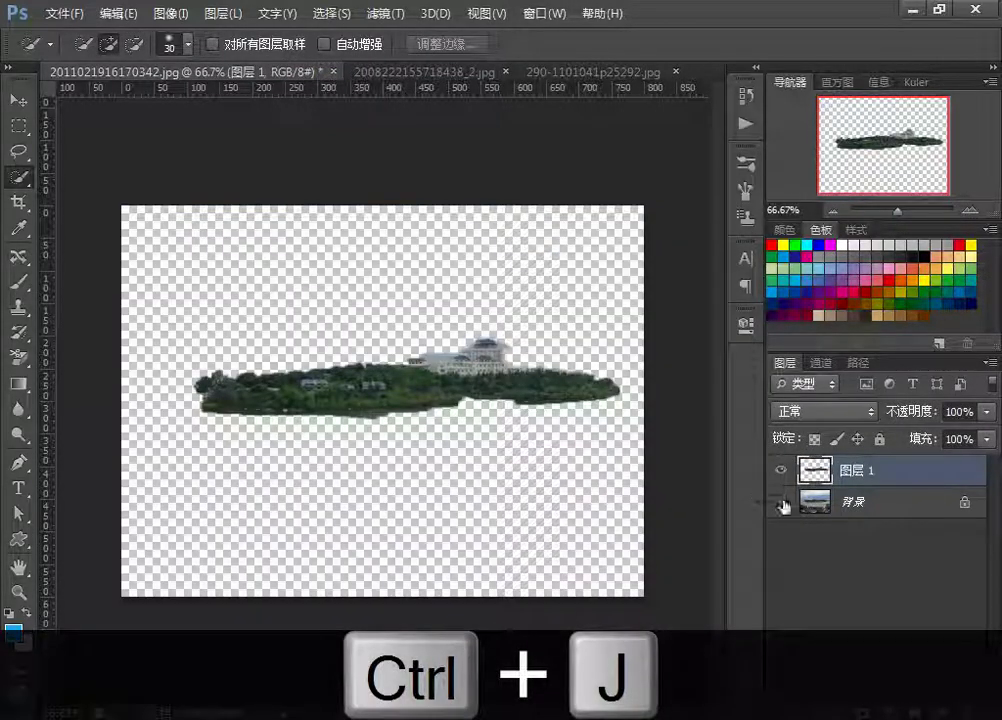
pyautogui.click(782, 502)
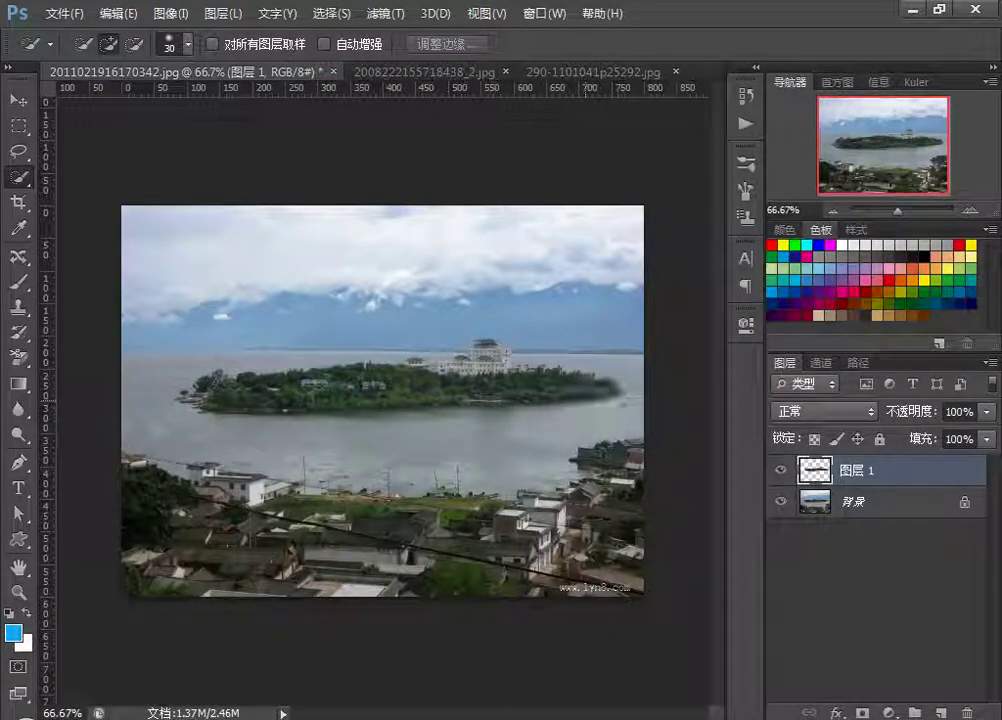
pyautogui.click(545, 72)
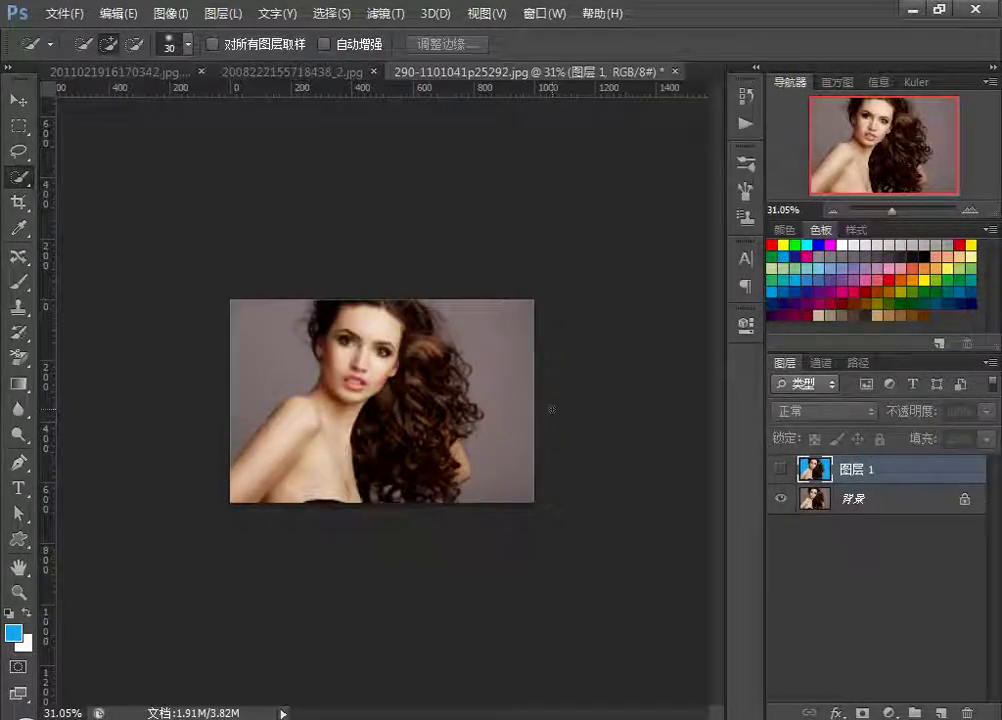